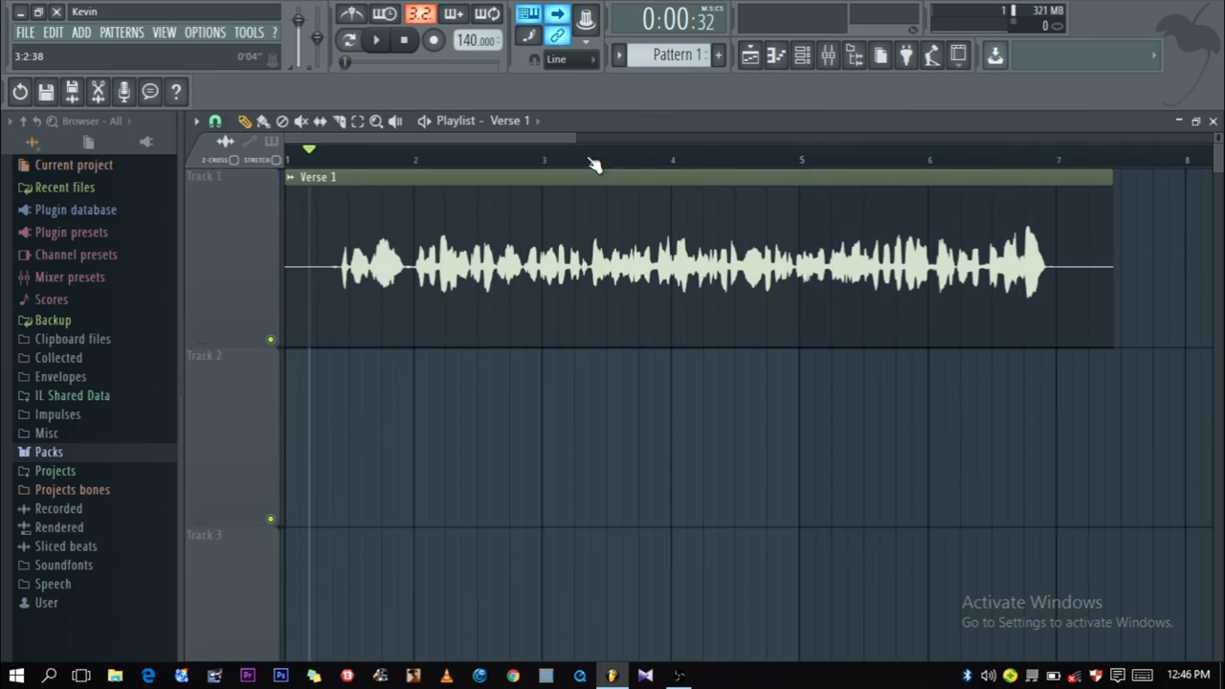
Step: Play the Verse 1 vocal clip from the beginning of the playlist and stop playback before the clip ends
left_click_drag(584, 148, 651, 380)
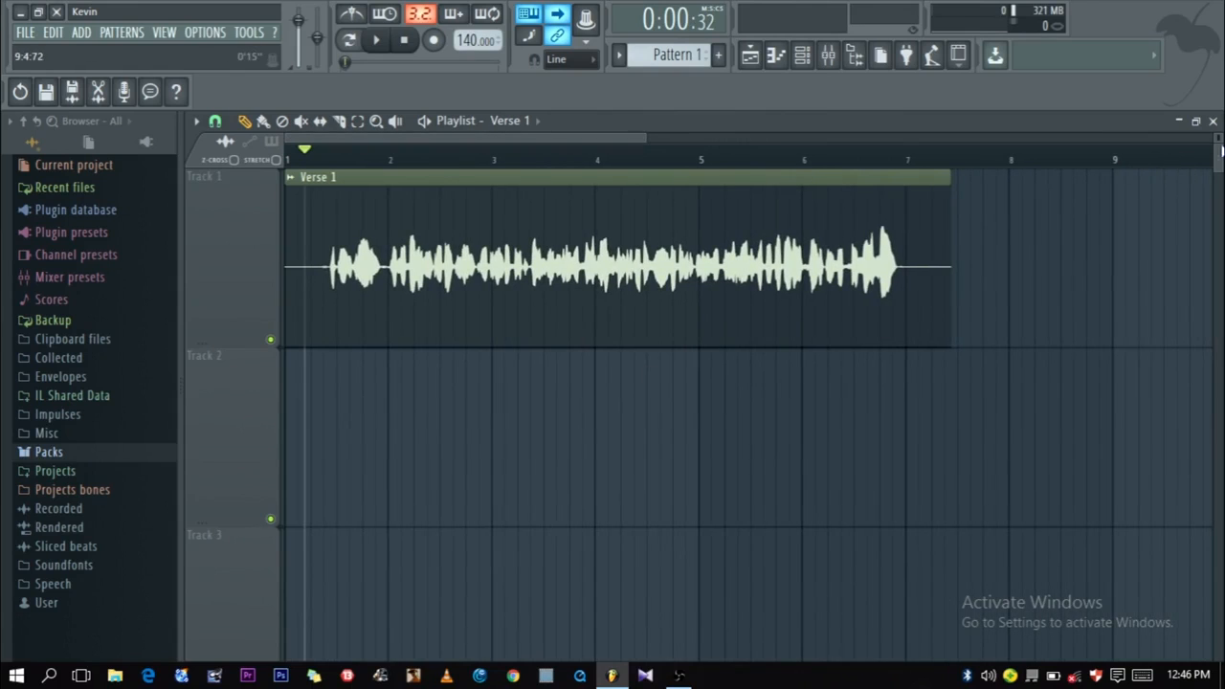
left_click_drag(1219, 139, 1219, 159)
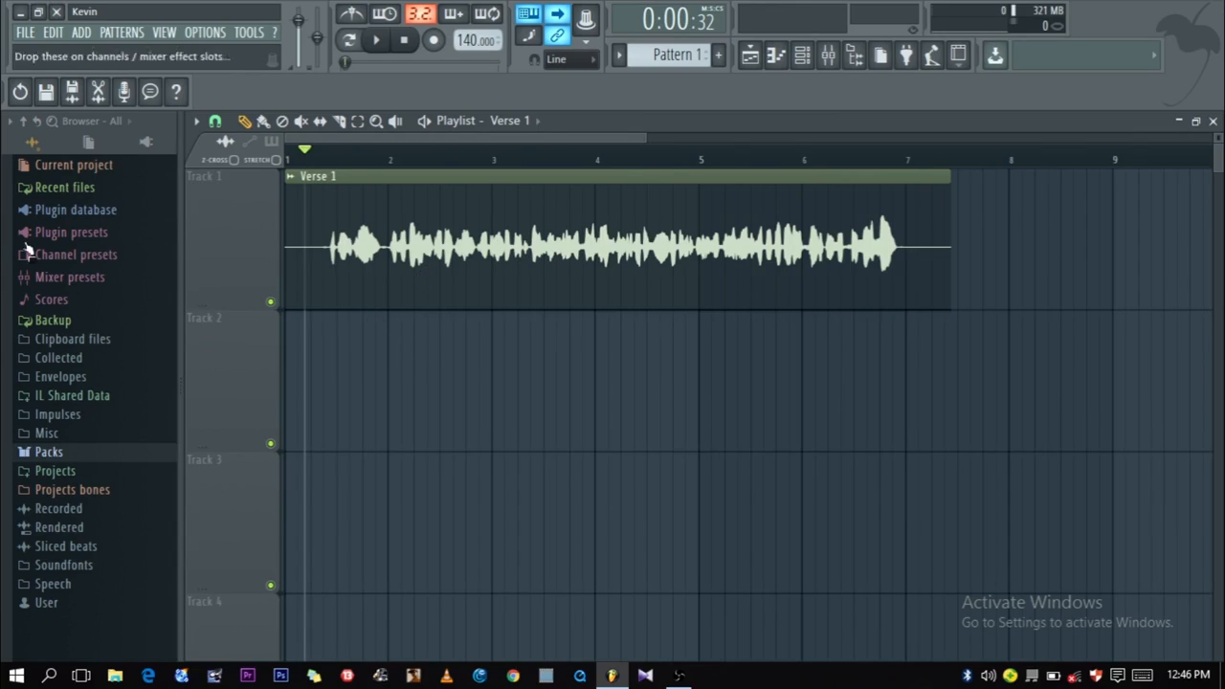
left_click_drag(646, 141, 629, 143)
left_click(406, 43)
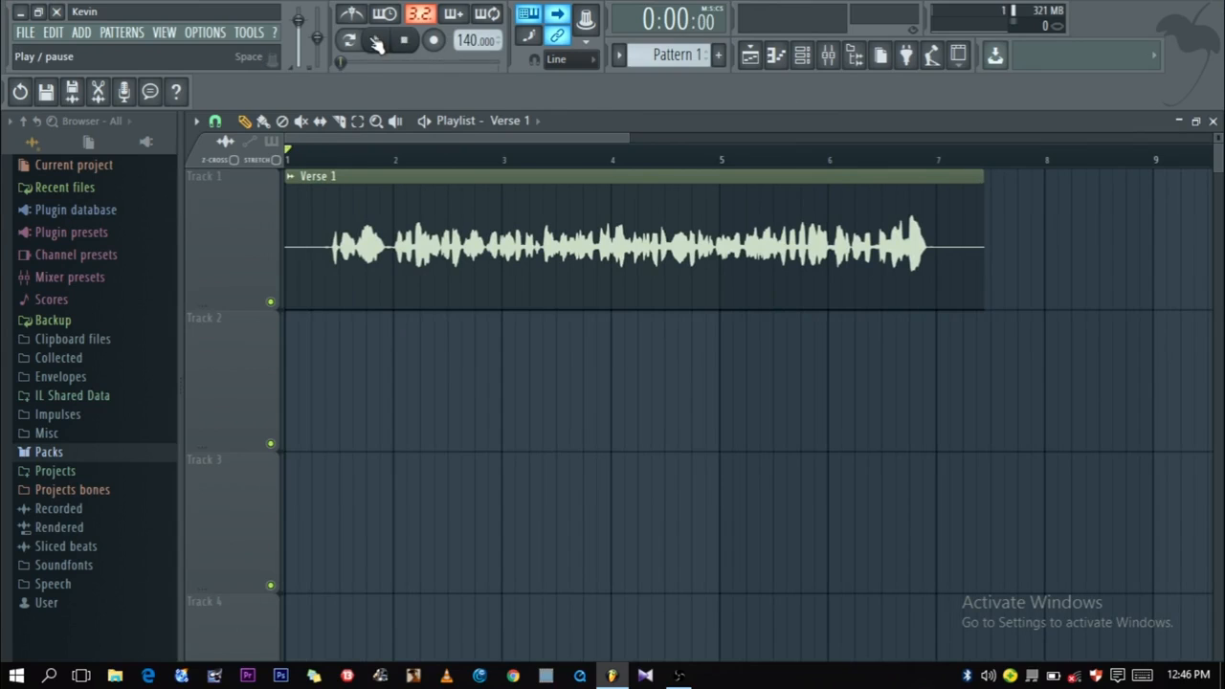
left_click(377, 48)
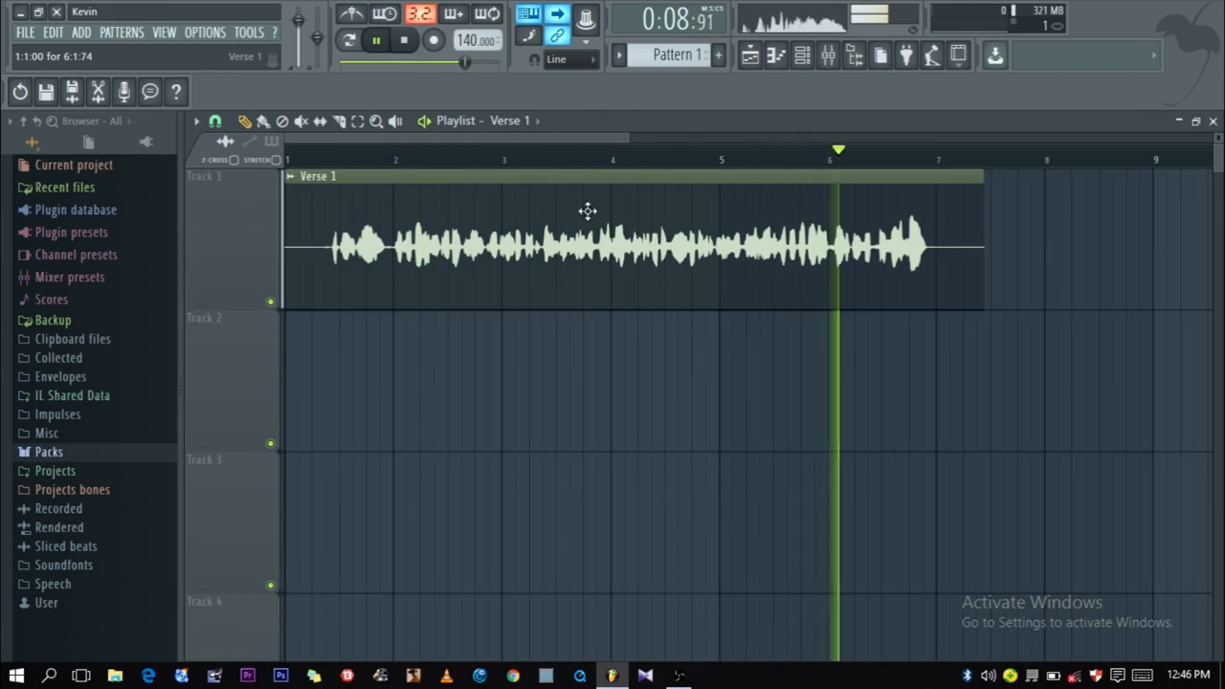
key("space")
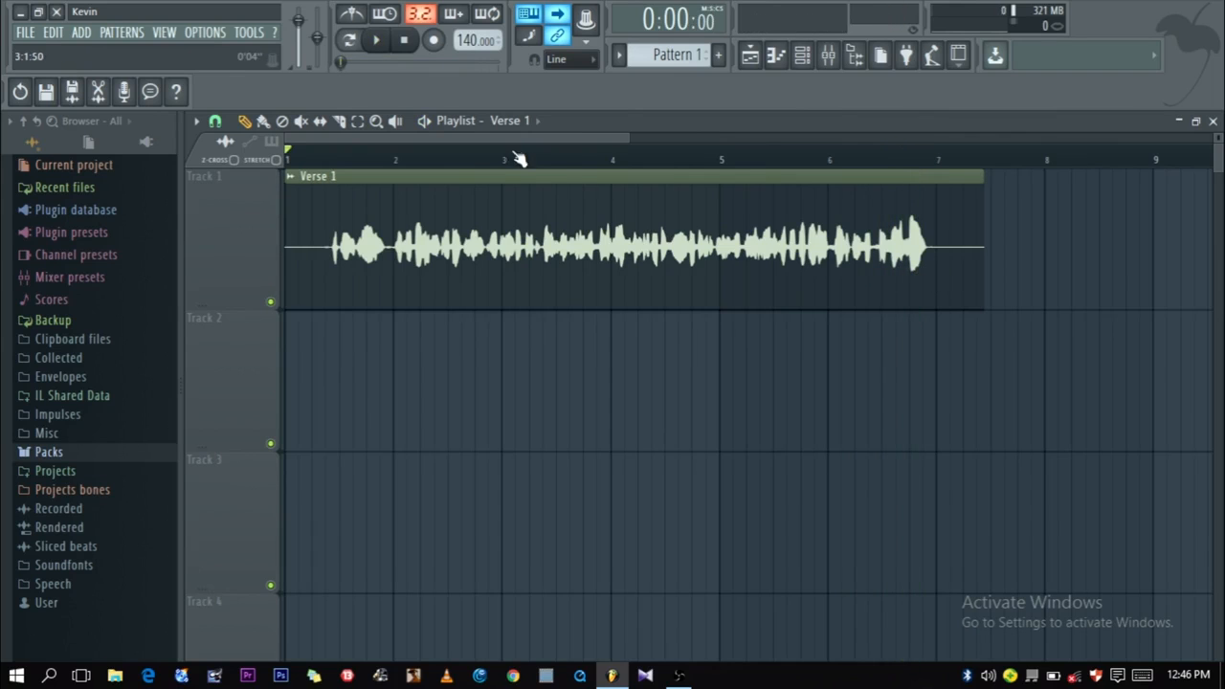
left_click_drag(624, 132, 348, 172)
left_click(340, 121)
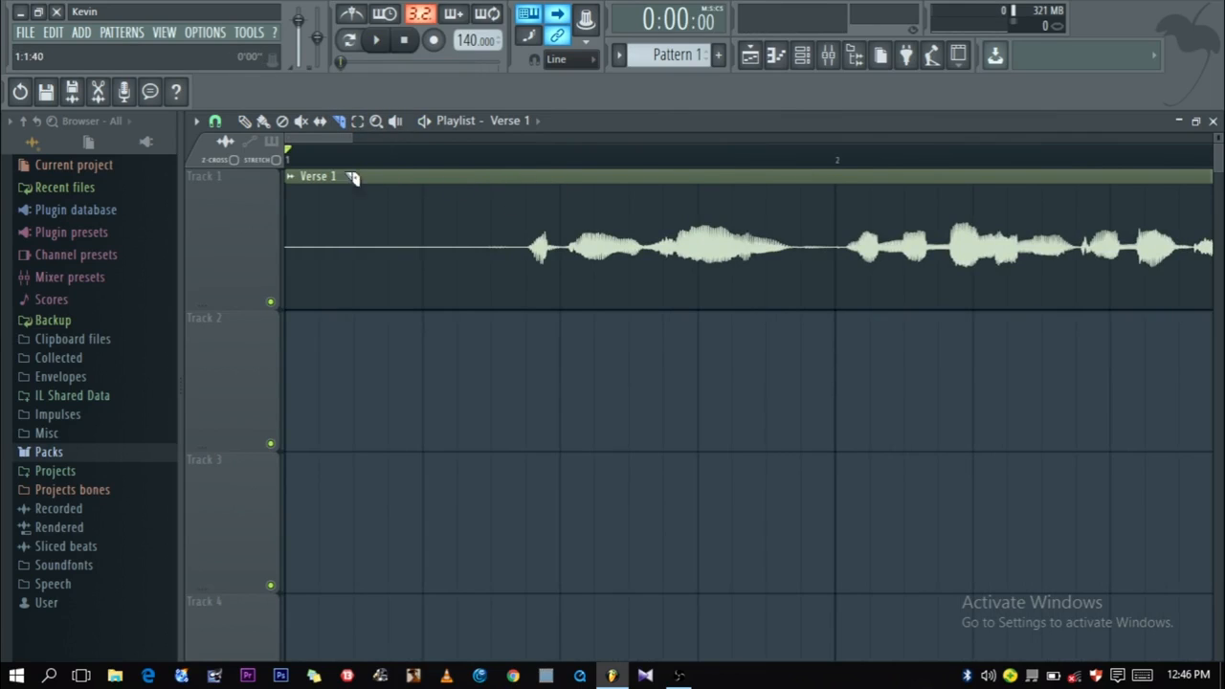
left_click_drag(354, 138, 562, 196)
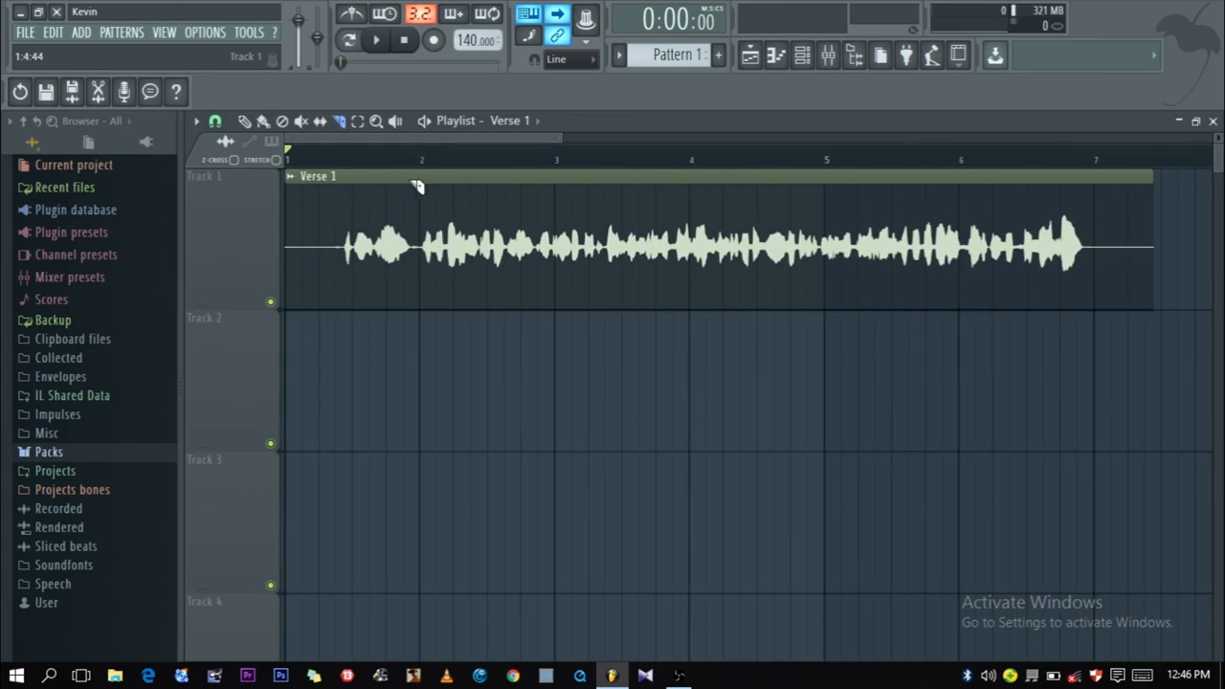
left_click_drag(565, 136, 560, 257)
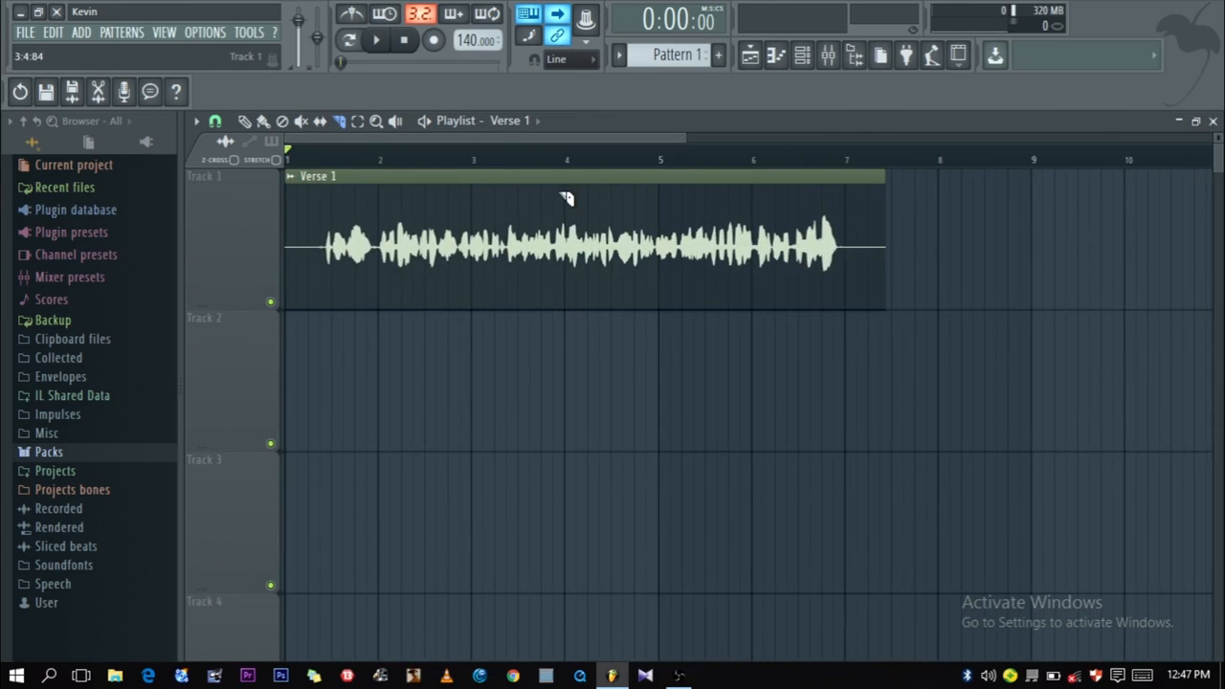
left_click(245, 121)
Step: Play the loud ending of the Verse 1 clip and the passage from the middle of bar 2 to compare their volume
left_click(810, 157)
key("space")
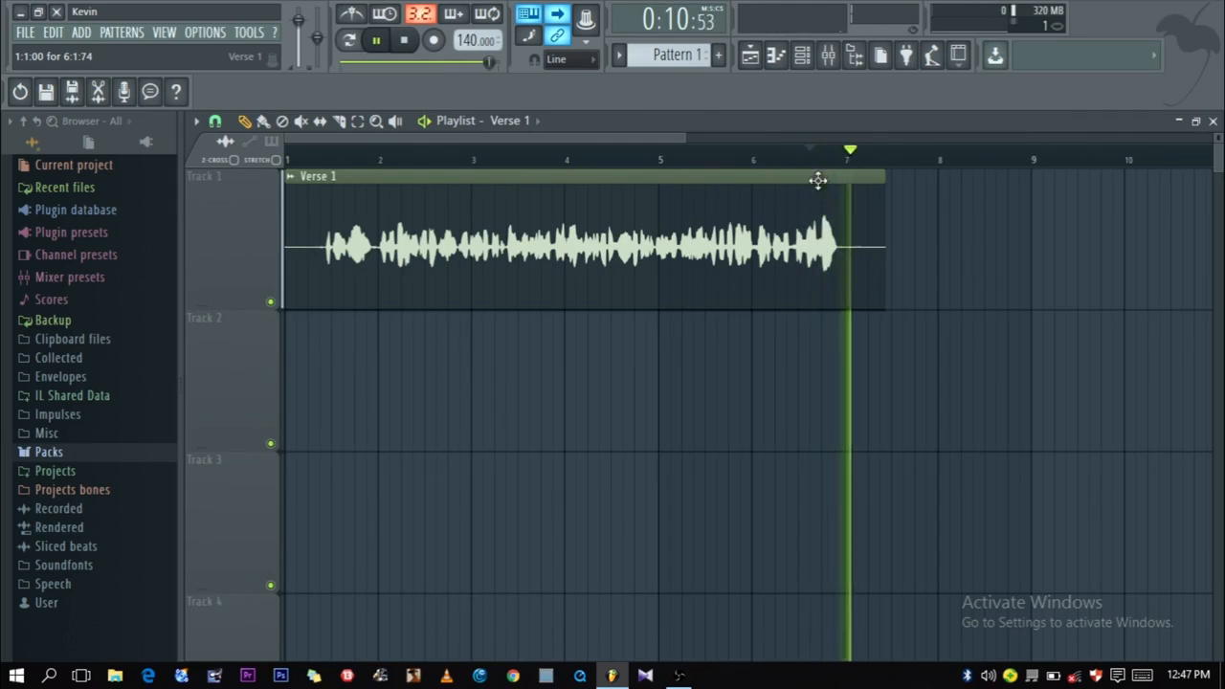
key("space")
left_click(436, 163)
key("space")
key("space")
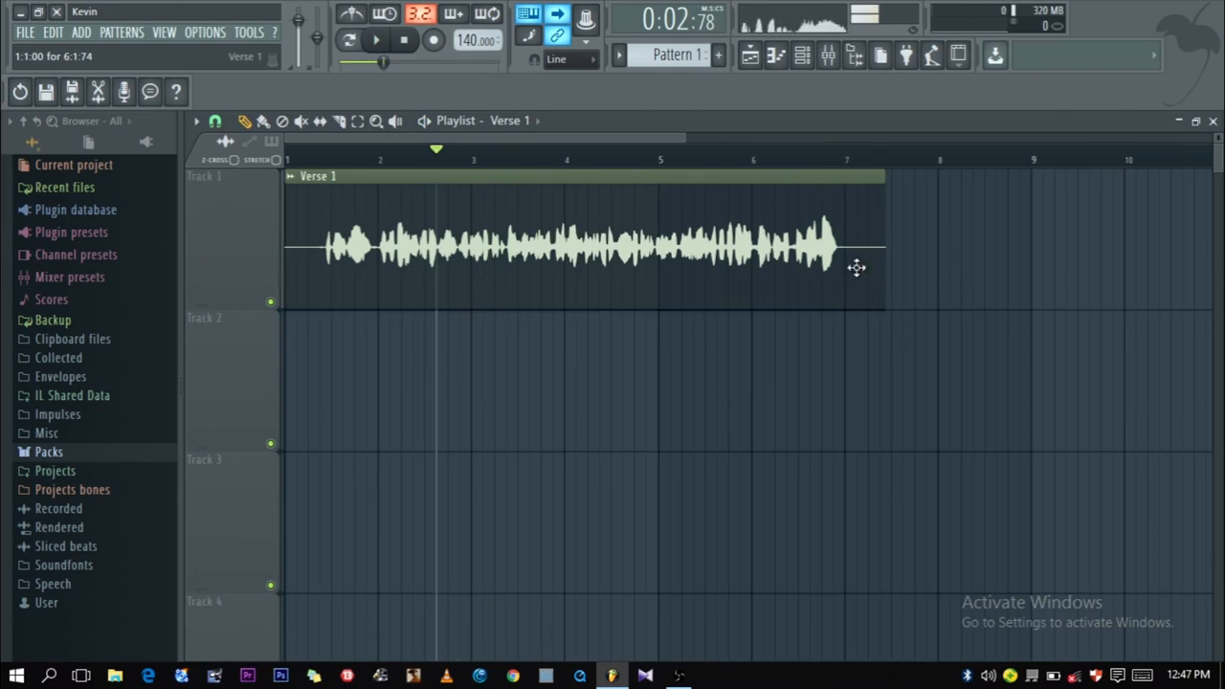
key("space")
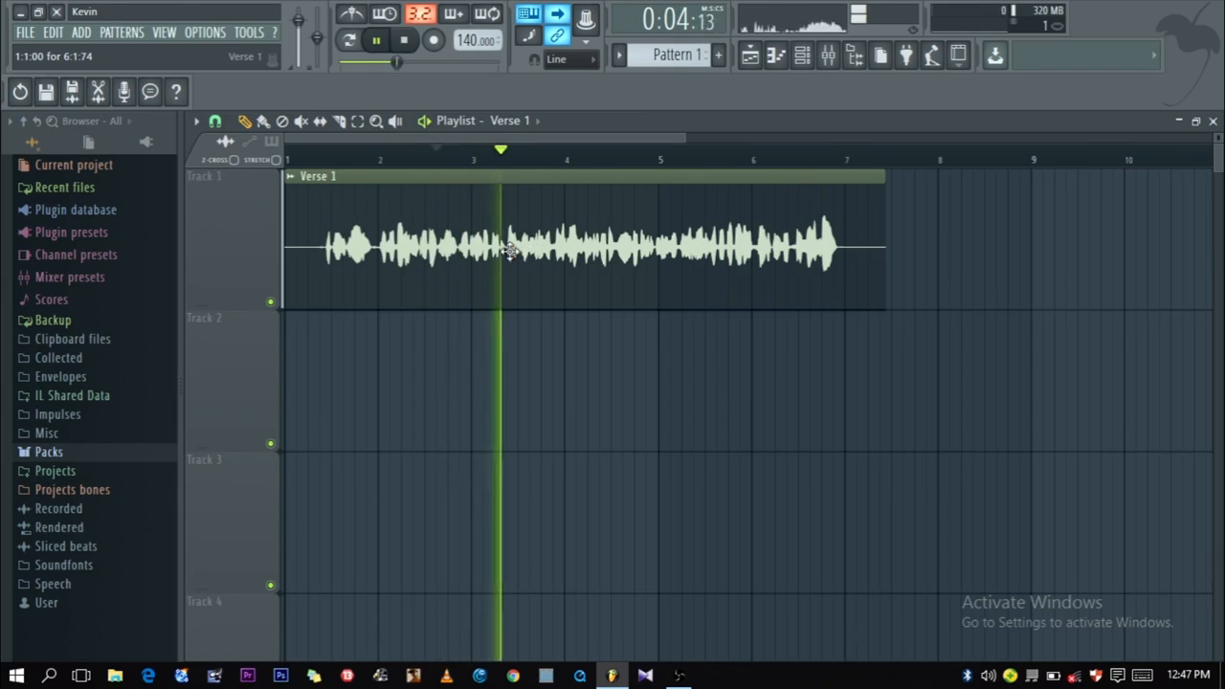
key("space")
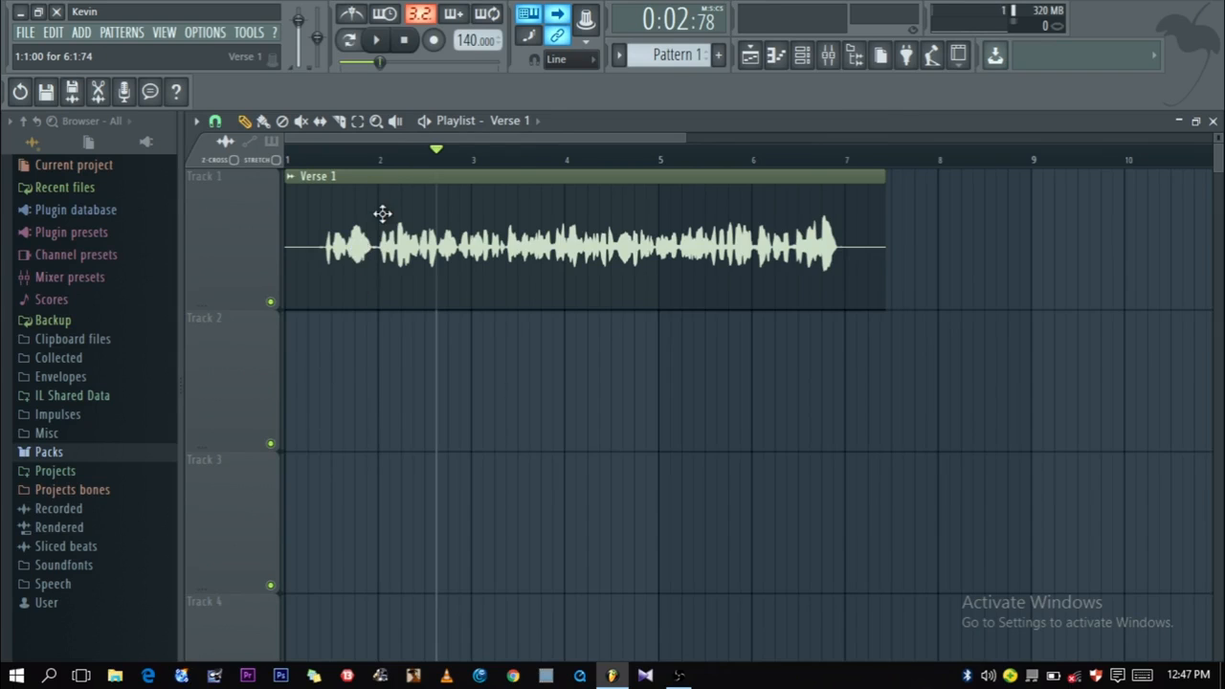
Step: Open the Fruity Limiter on the Verse 1 mixer track and enable the effect
left_click(1196, 123)
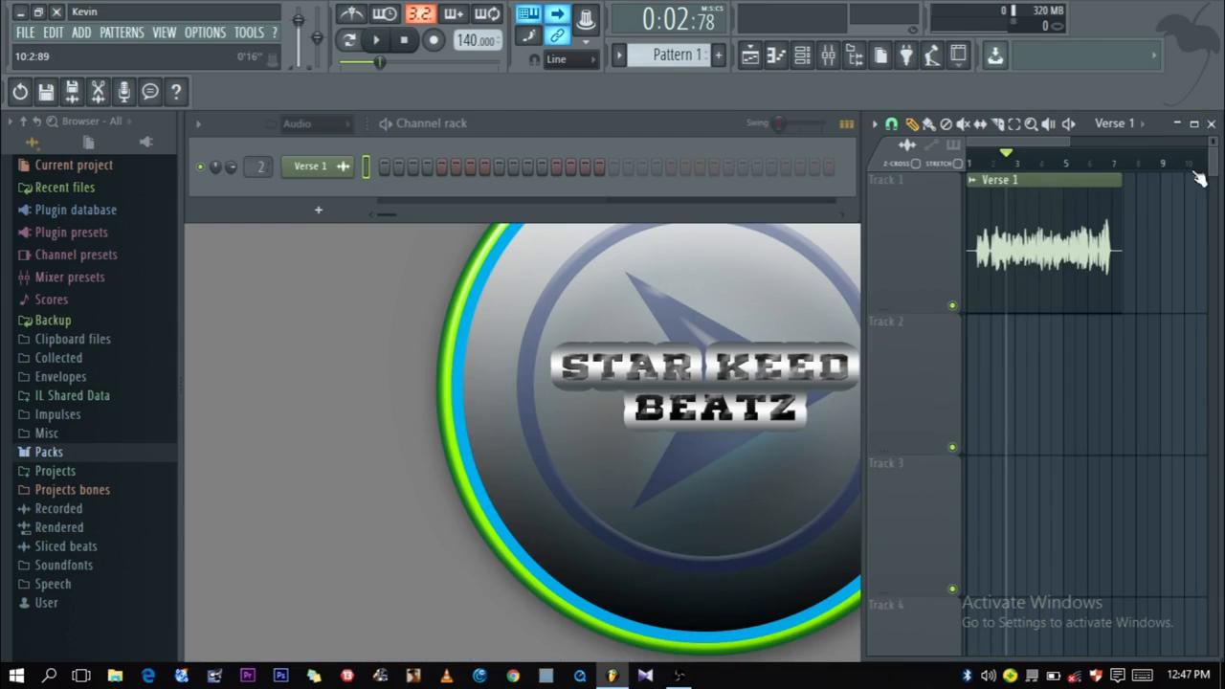
left_click(1196, 126)
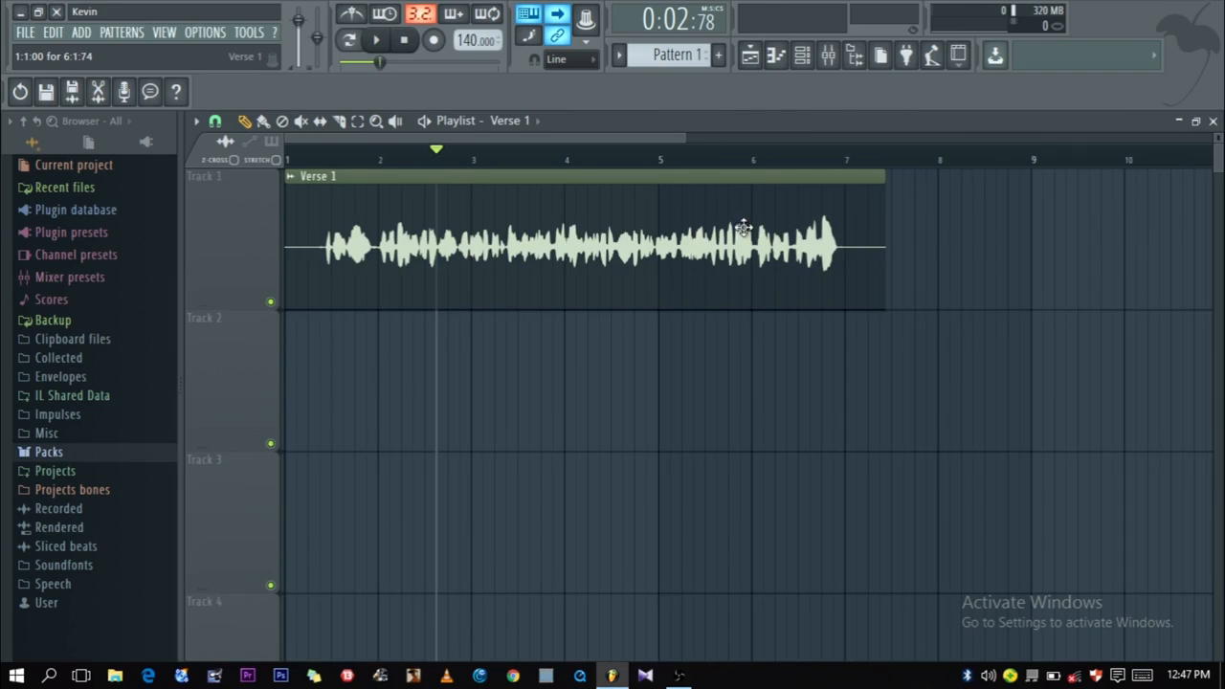
left_click(1197, 125)
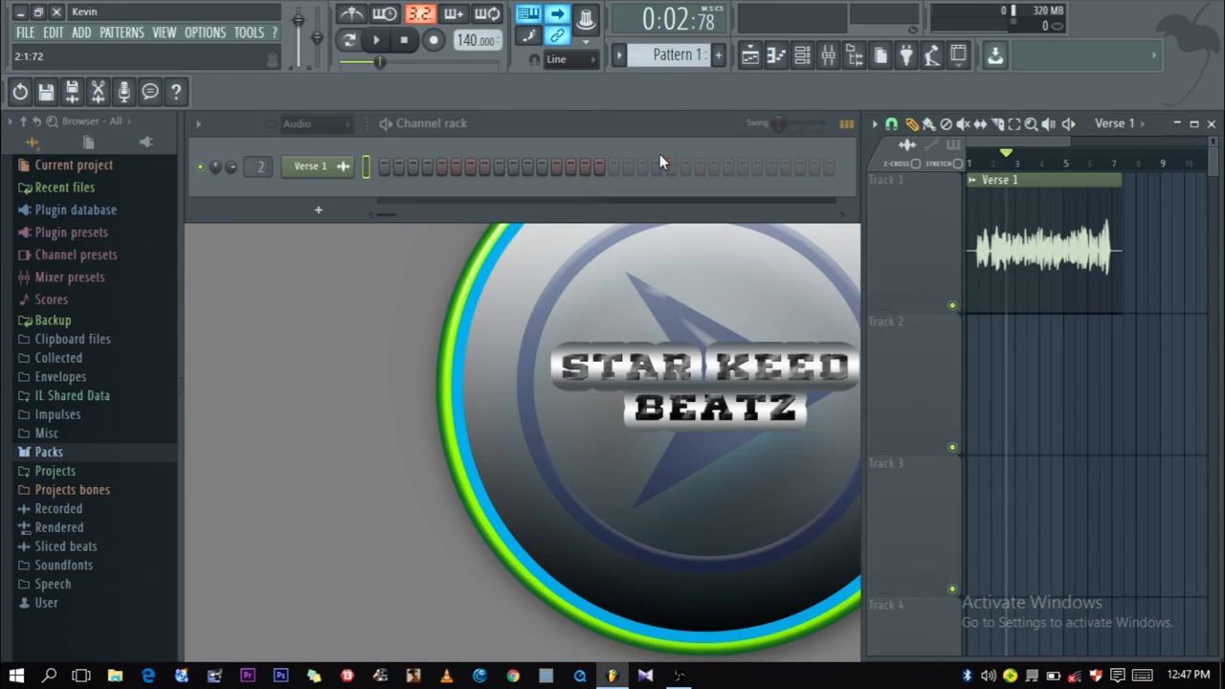
key("F9")
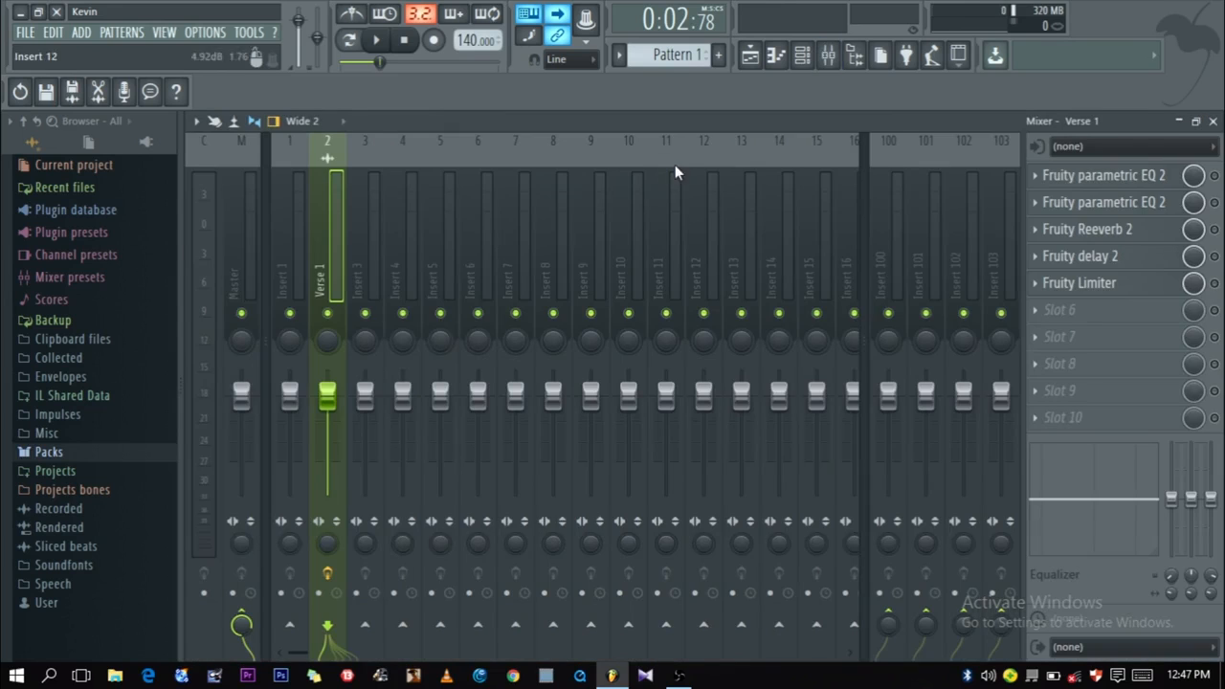
left_click(1131, 284)
left_click_drag(430, 138, 751, 162)
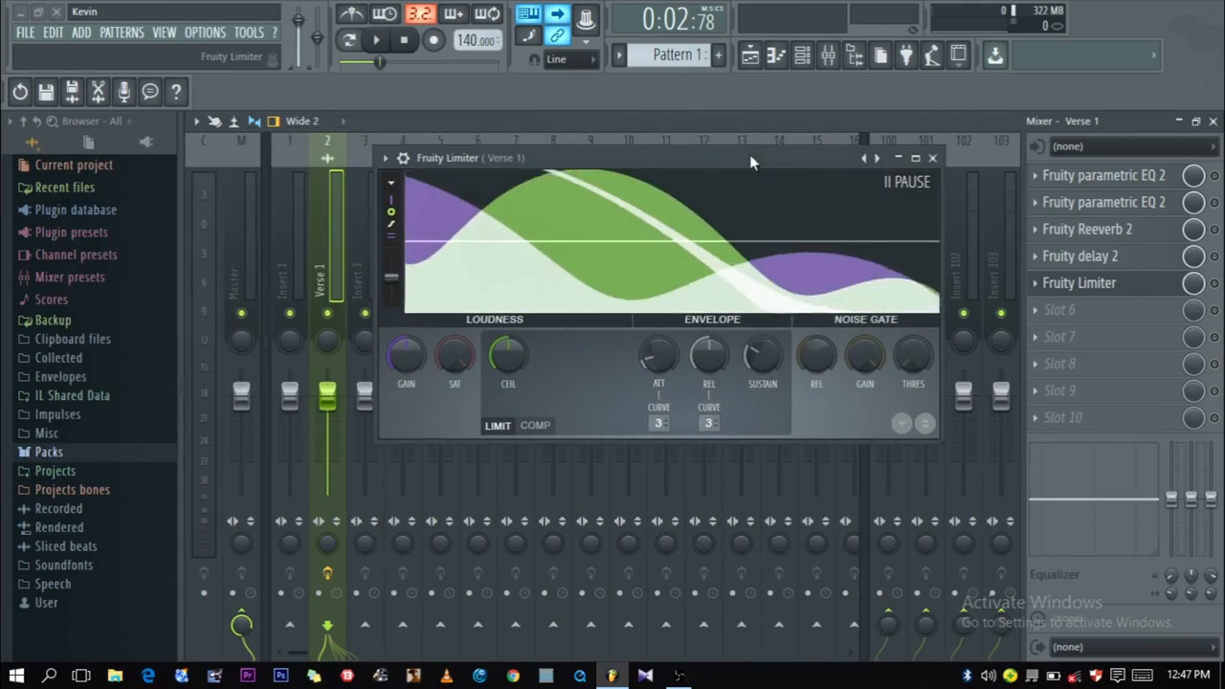
left_click(629, 157)
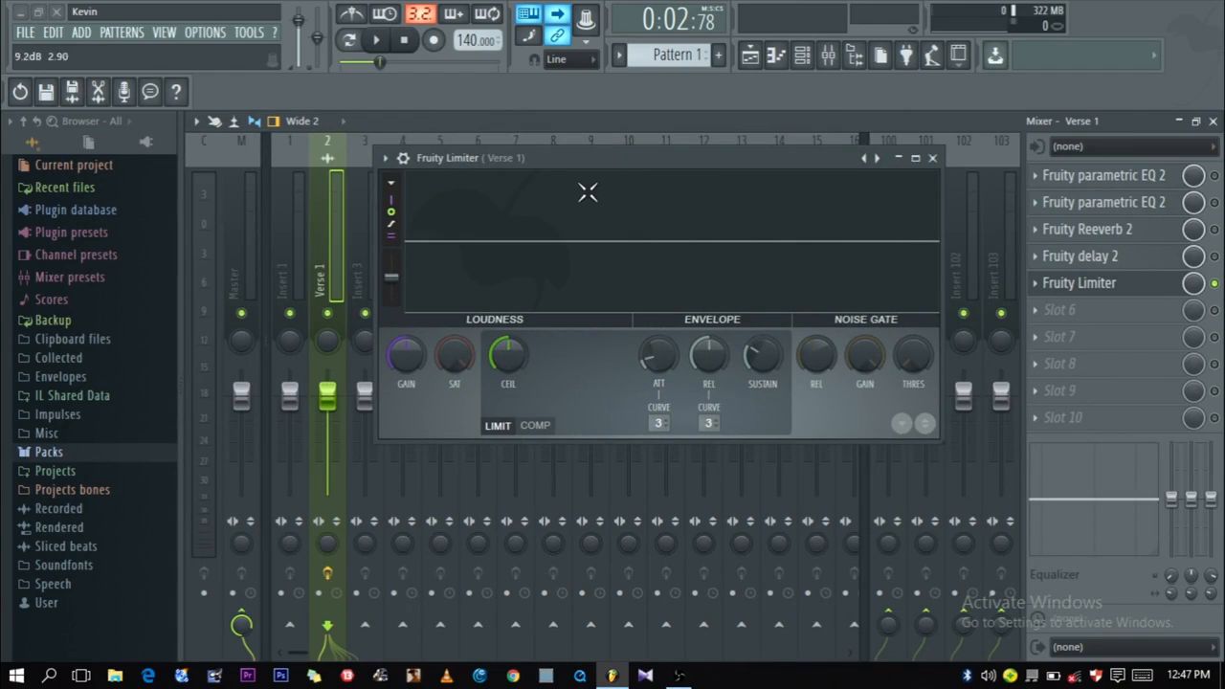
Step: Play a short part of the vocal while watching the Verse 1 mixer level and the limiter's waveform display
left_click(915, 158)
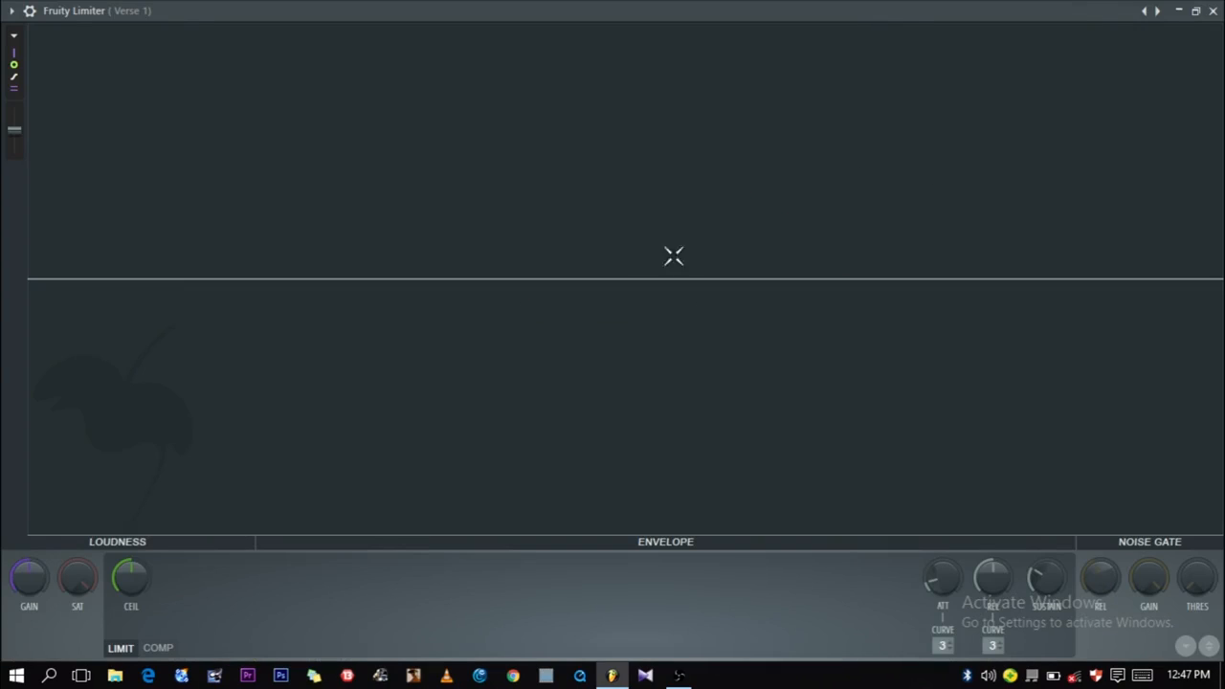
left_click(1196, 10)
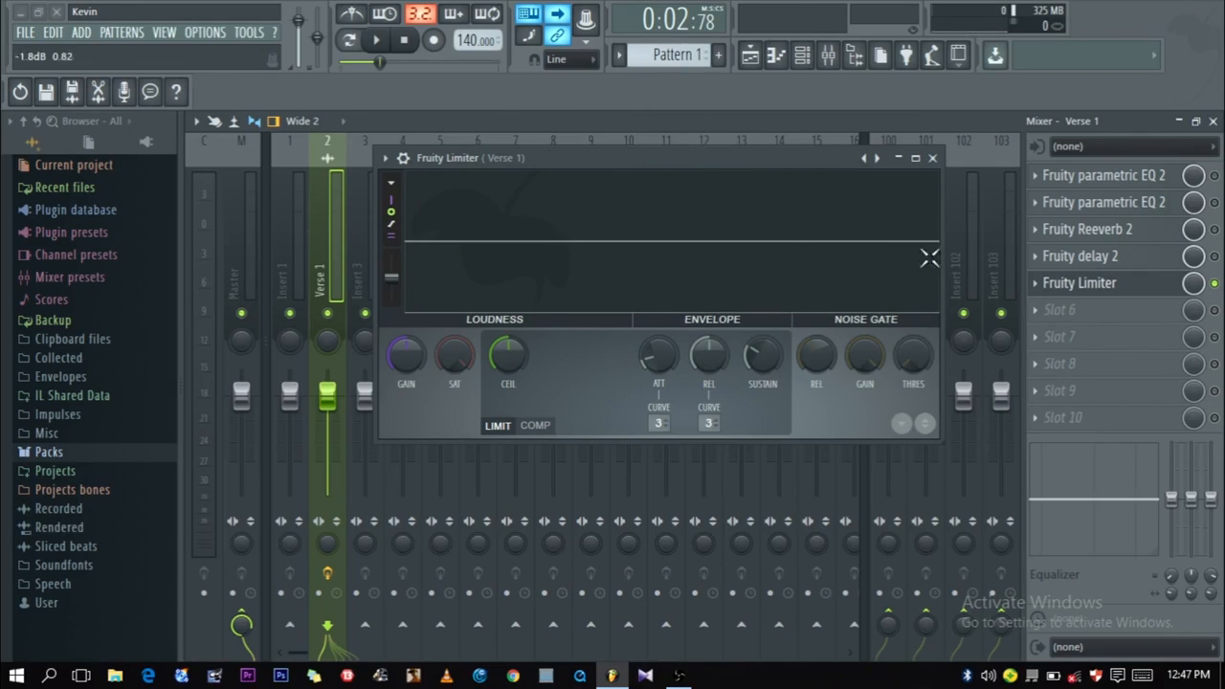
left_click_drag(631, 159, 666, 175)
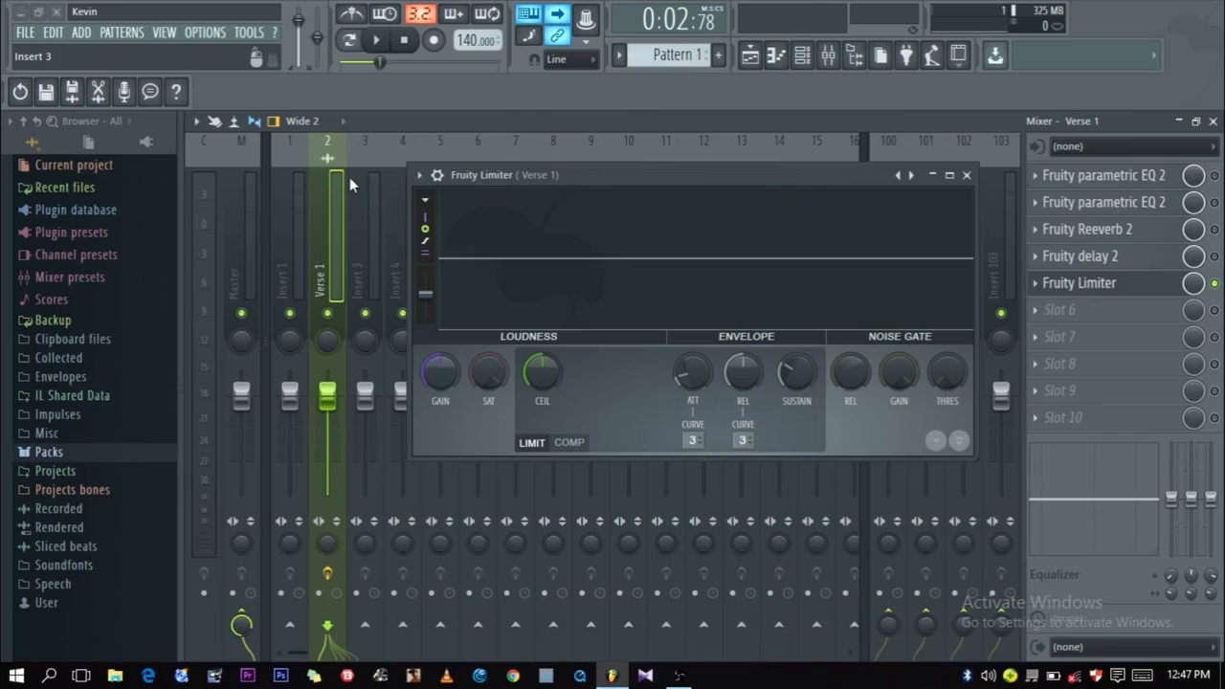
key("space")
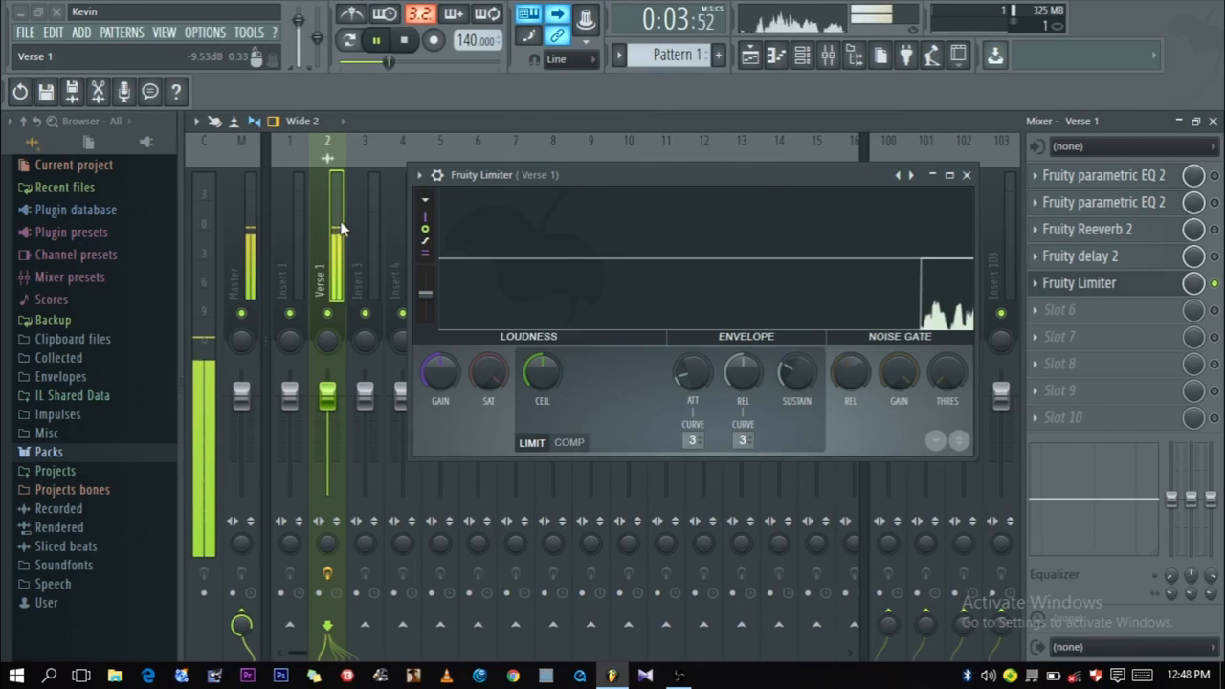
key("space")
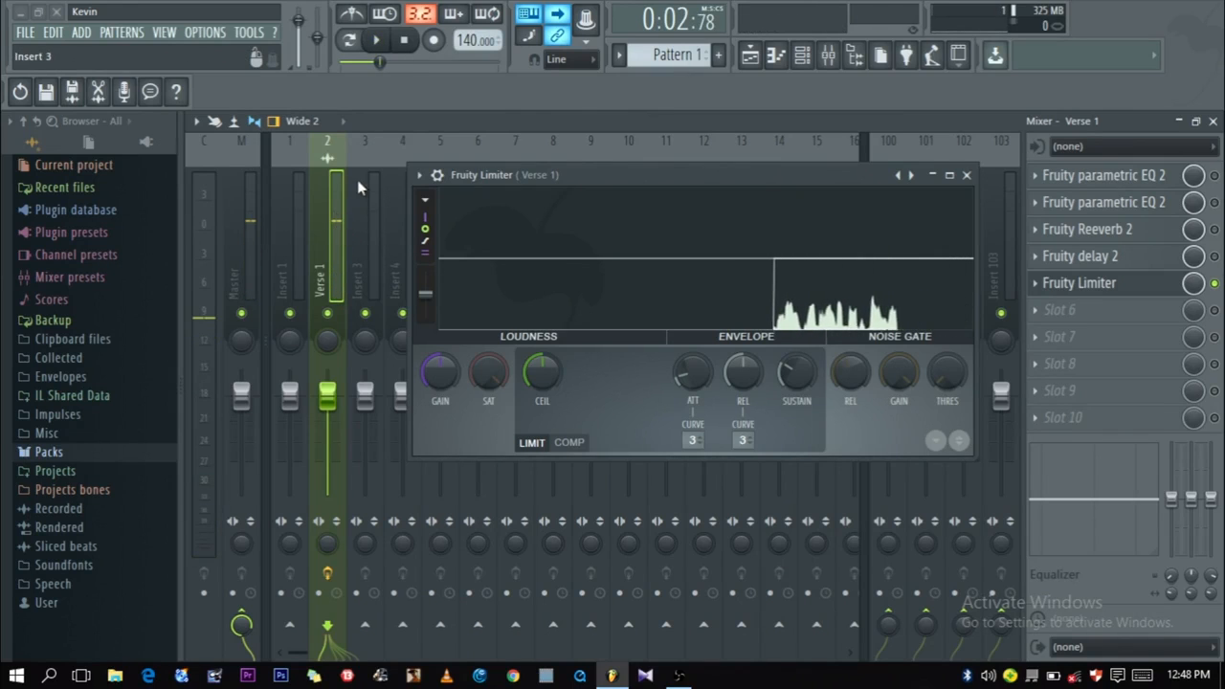
Step: Reopen the Fruity Limiter on the Verse 1 track and switch it to compressor mode (COMP)
left_click(1091, 282)
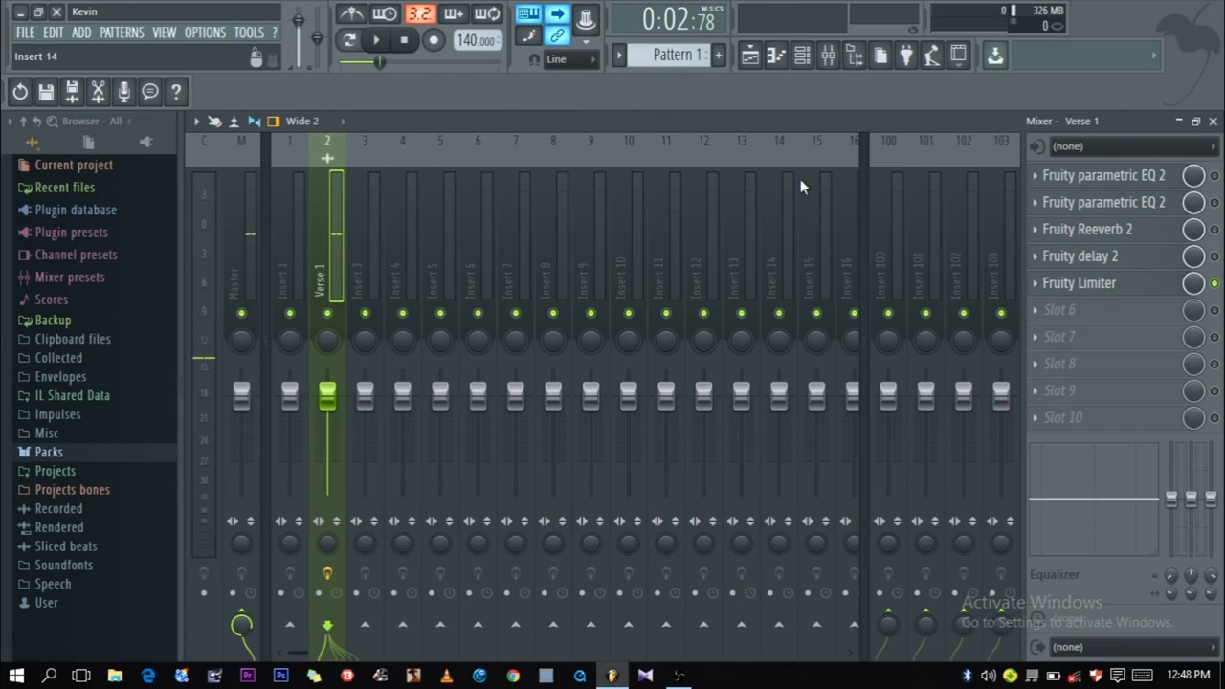
left_click(1052, 275)
left_click_drag(651, 183, 569, 182)
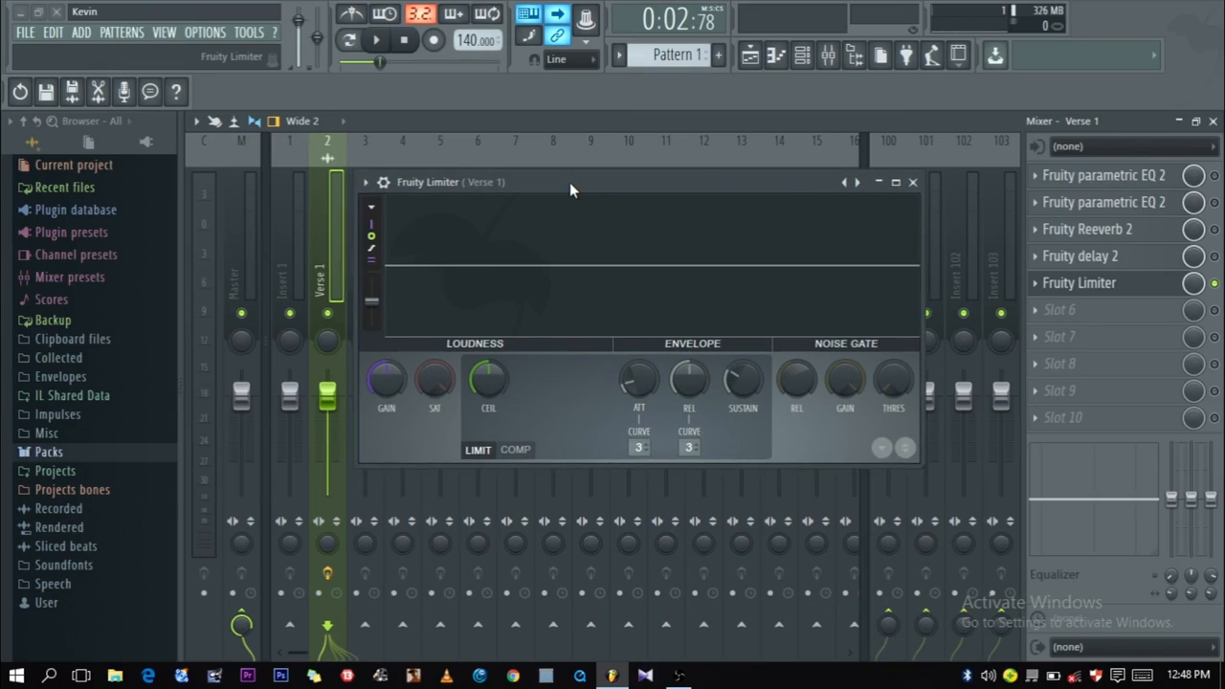
left_click(517, 449)
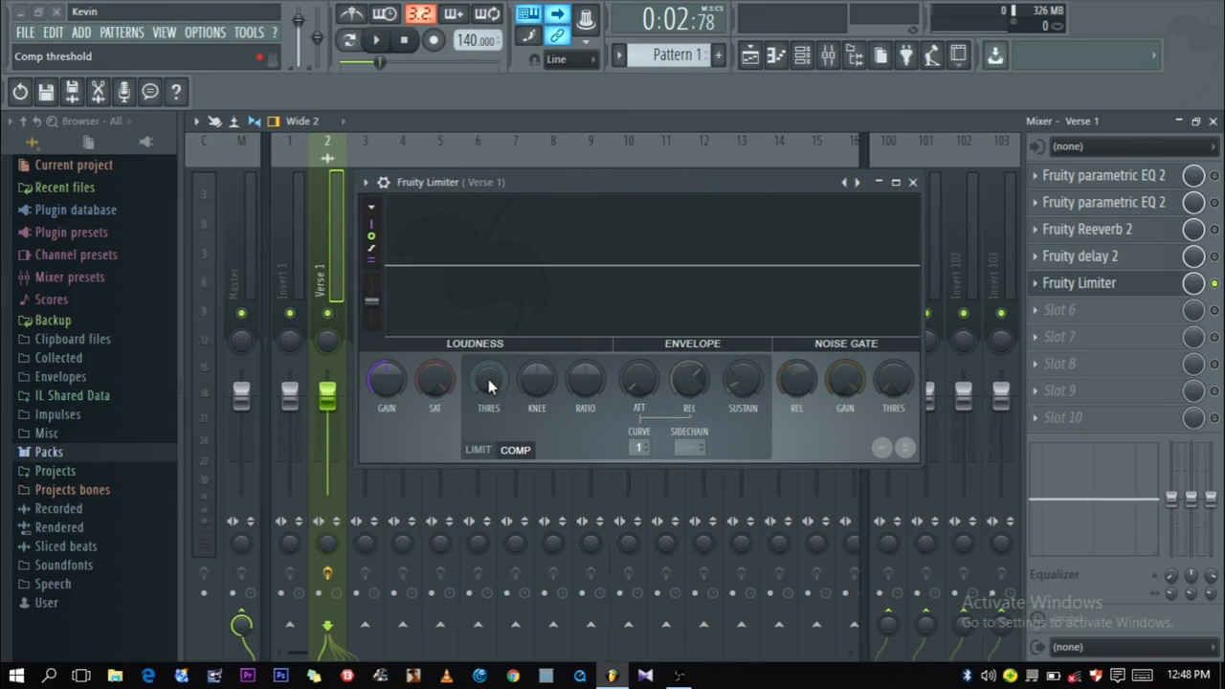
Step: Try lowering the compressor threshold to about the middle of its range in the maximized limiter window
left_click_drag(487, 379, 494, 373)
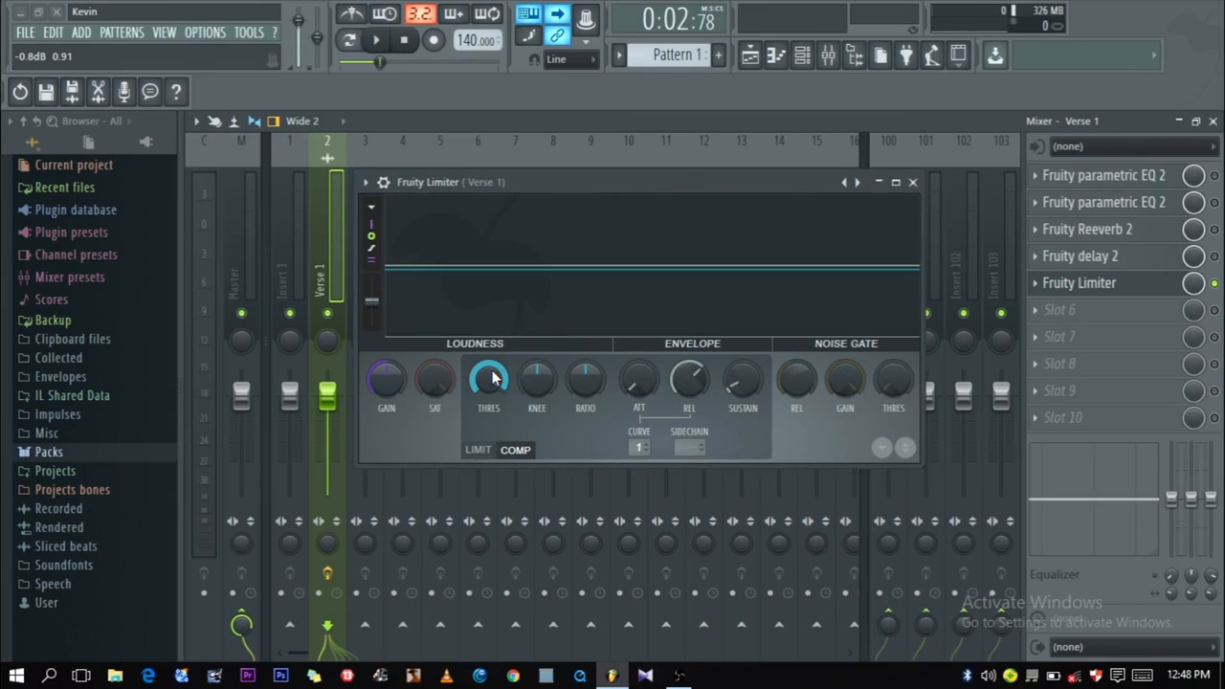
left_click(896, 181)
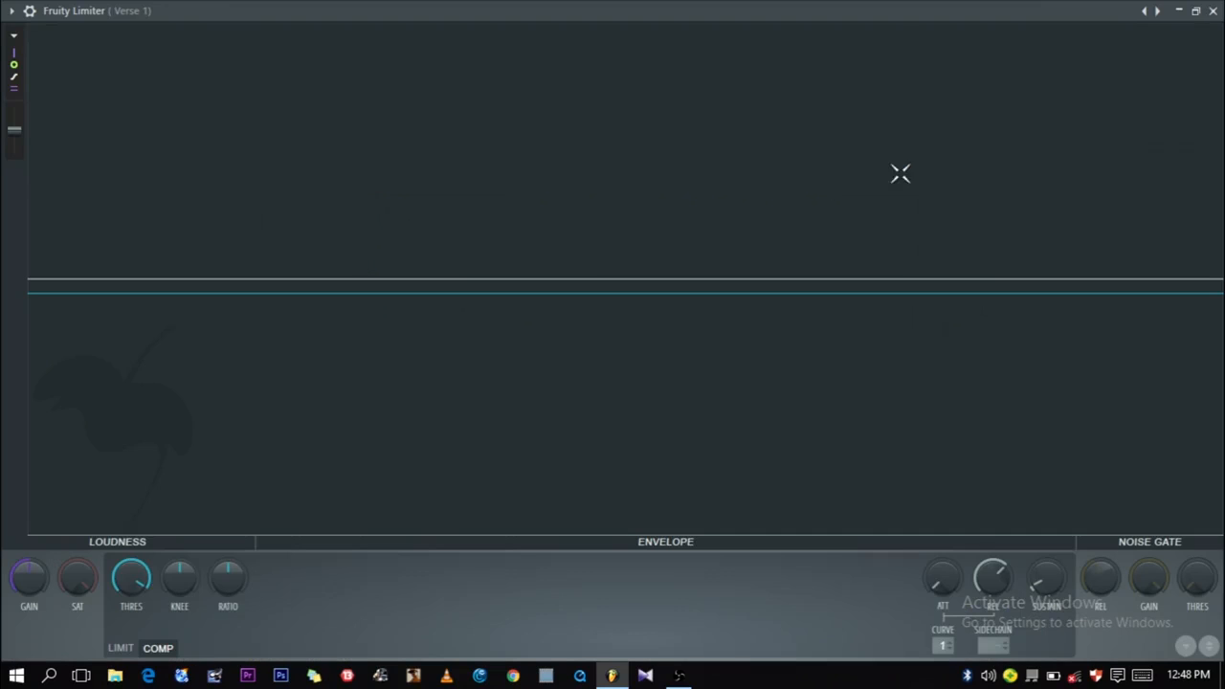
left_click_drag(137, 598, 137, 627)
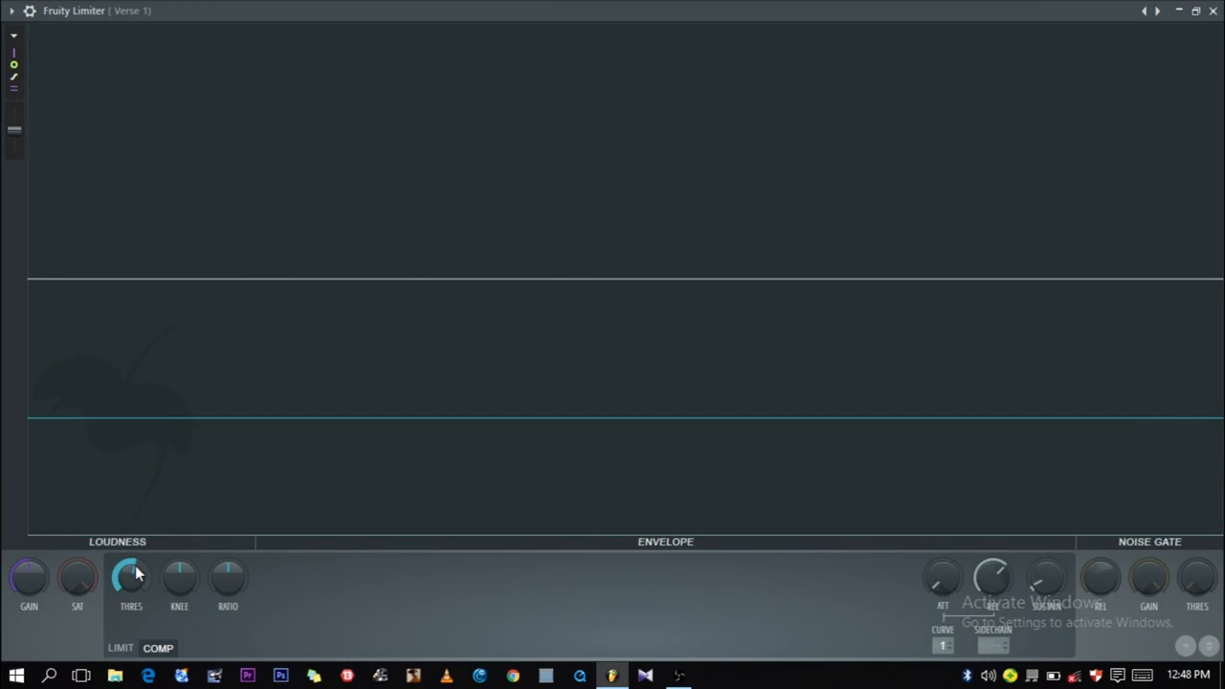
Step: Reset the compressor threshold to its default while playing the vocal to its end, and stop with its peaks on the display
key("space")
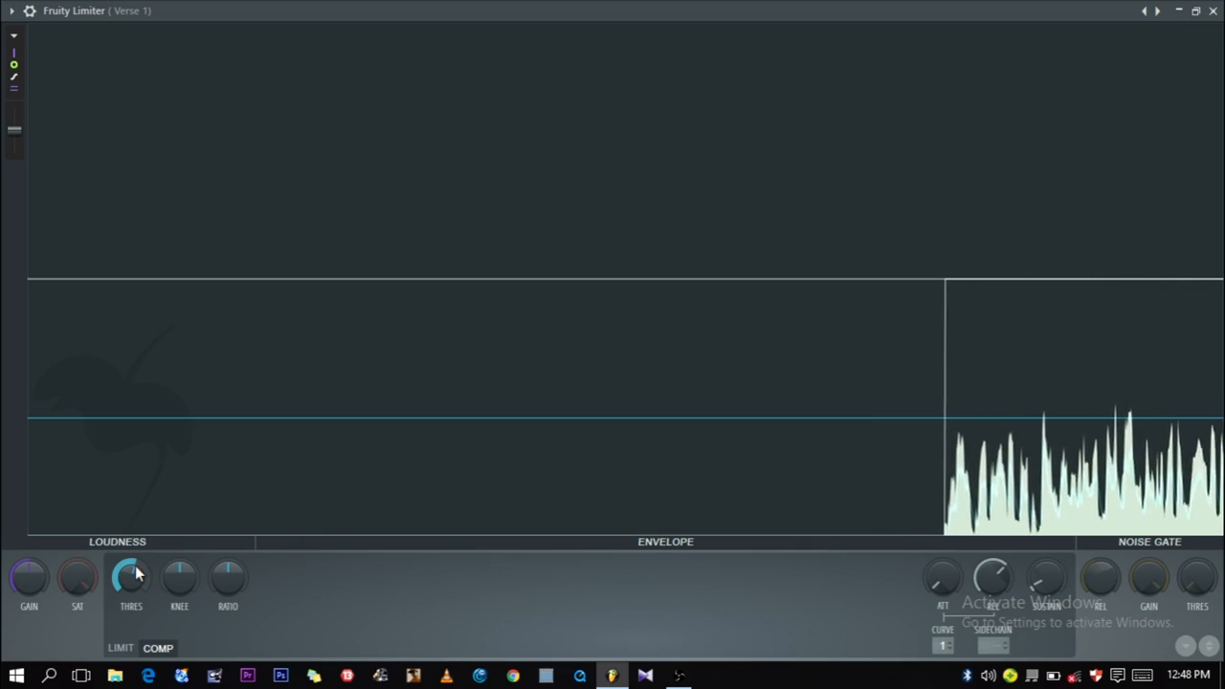
right_click(137, 574)
left_click(179, 399)
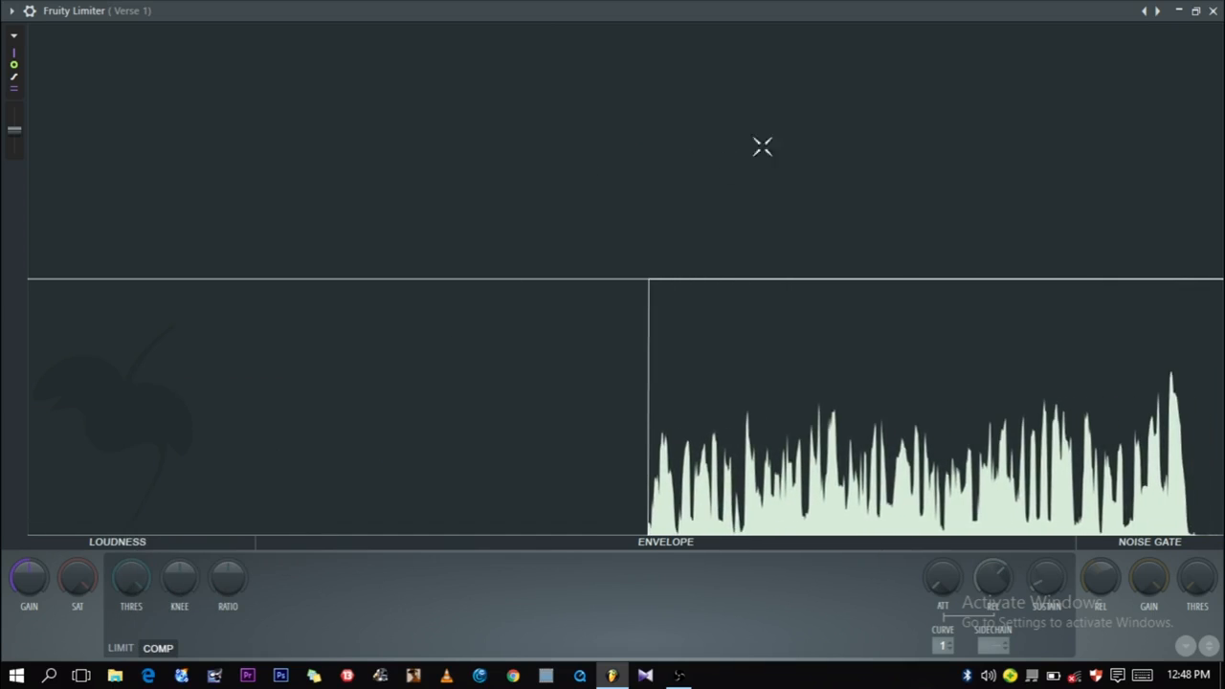
key("space")
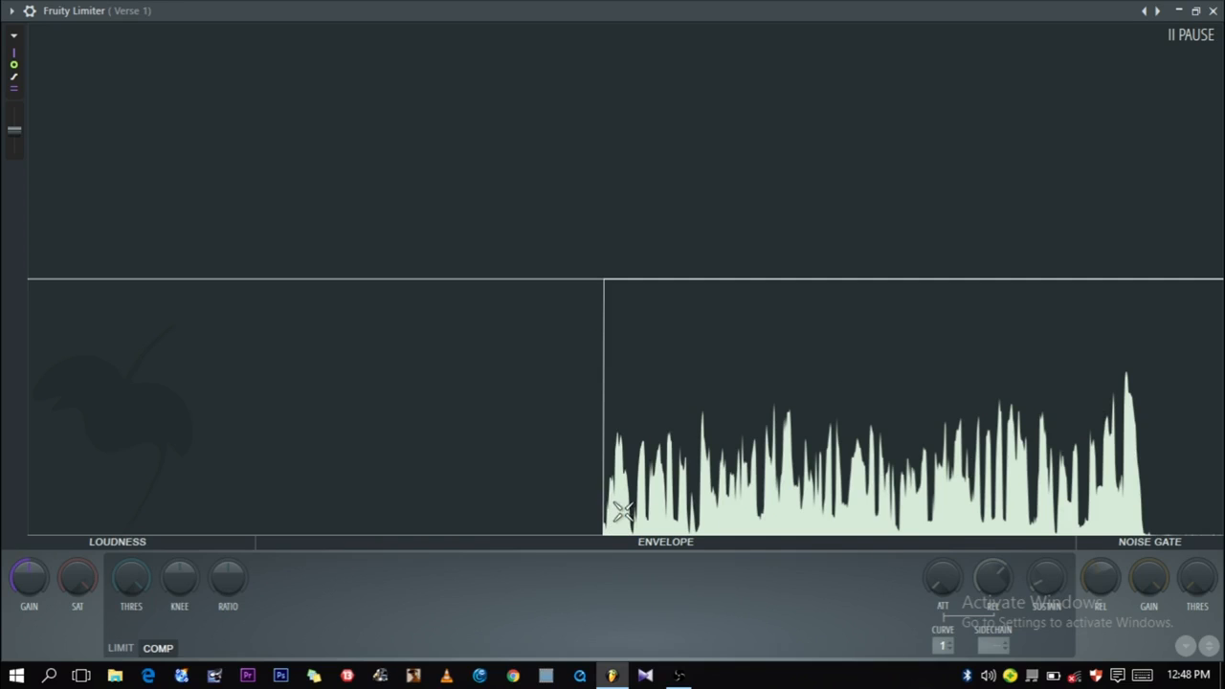
Step: Lower the compressor threshold into the lower part of the vocal waveform, below the quieter peaks, and play the vocal through it
left_click_drag(137, 577, 302, 518)
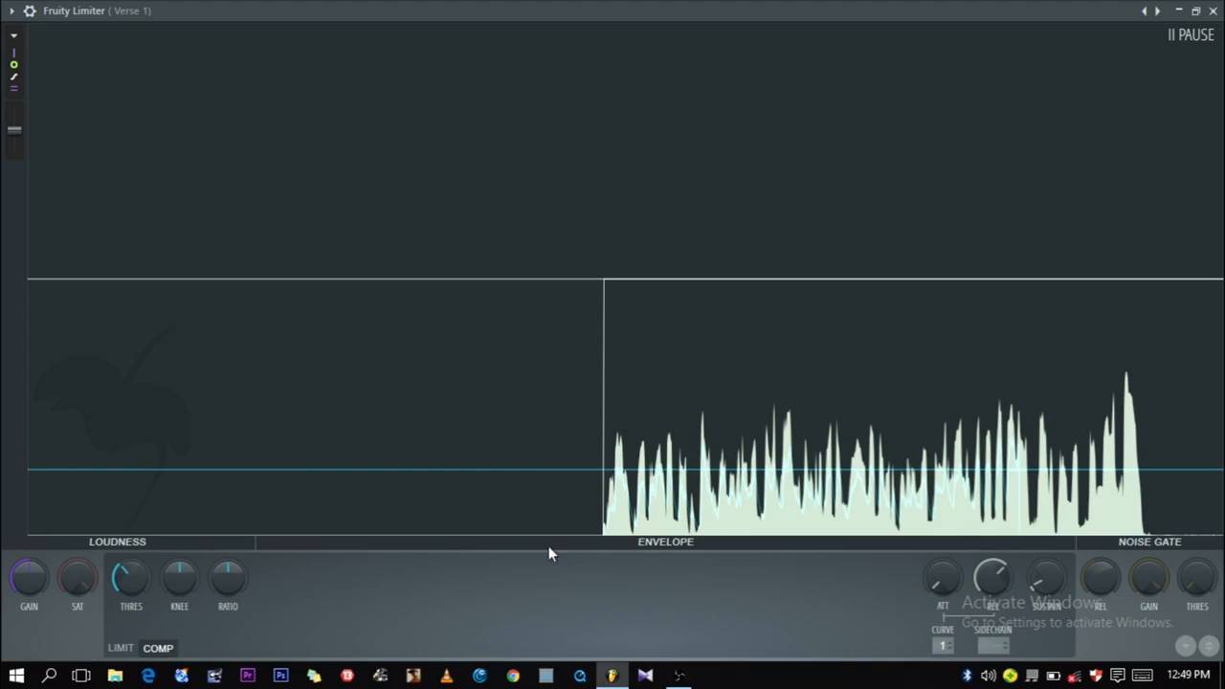
left_click_drag(151, 574, 150, 605)
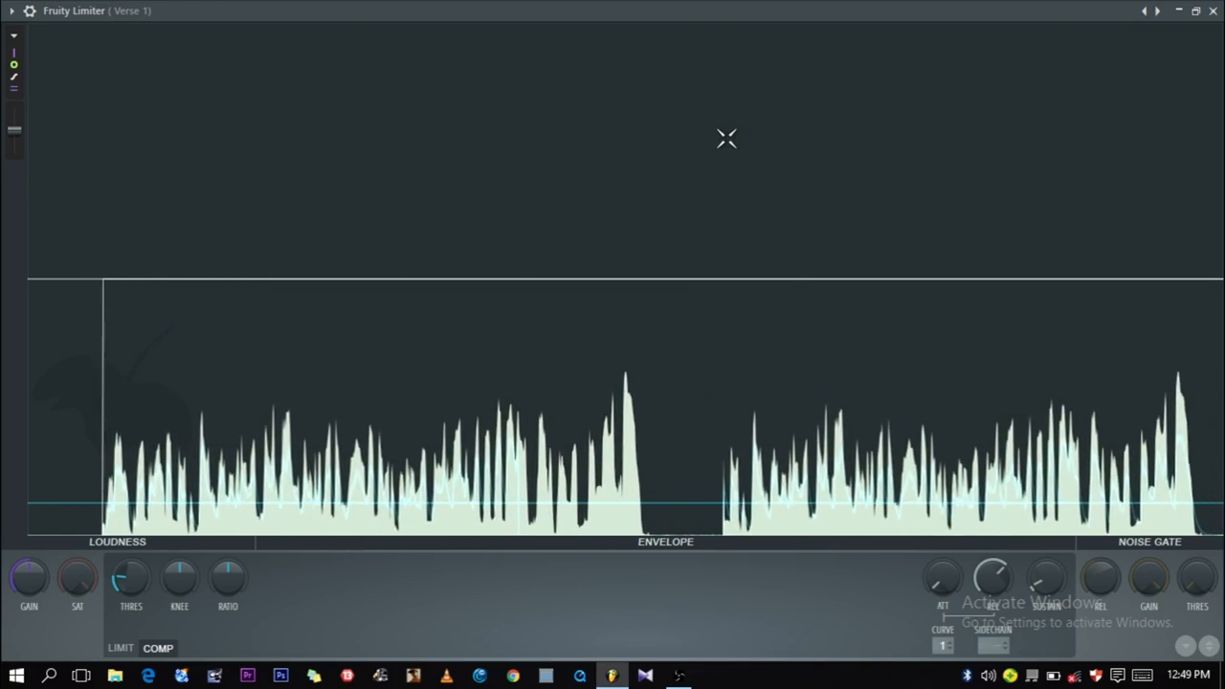
key("space")
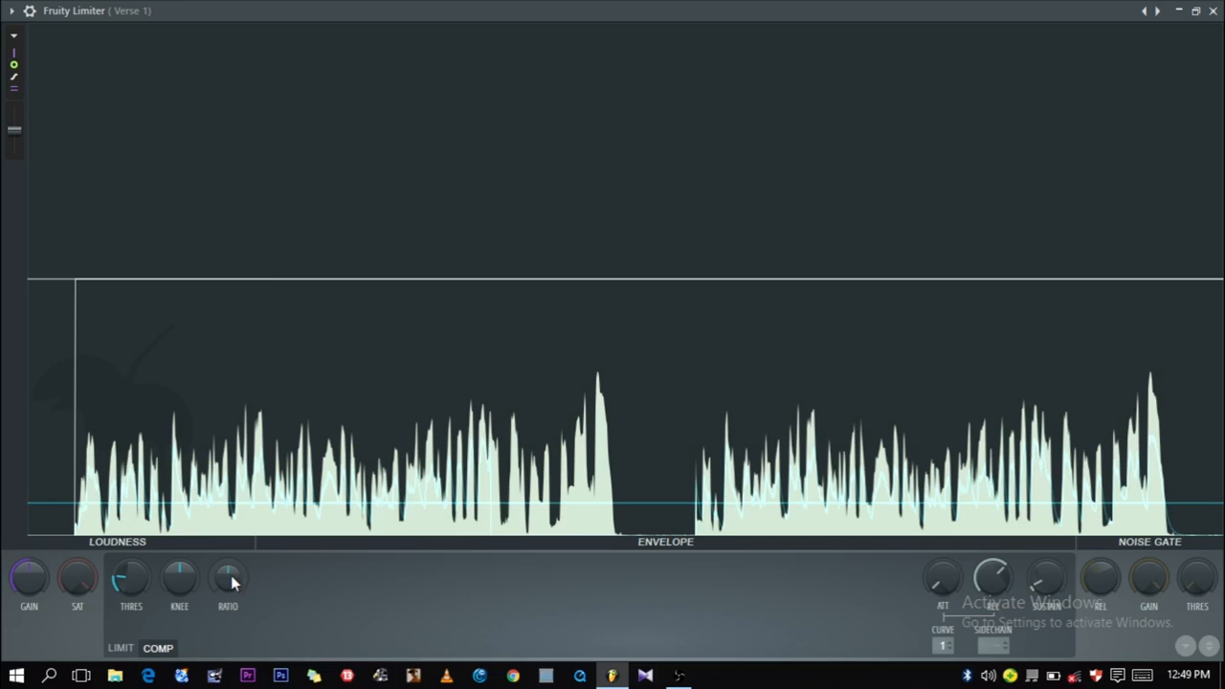
Step: Raise the compressor ratio above its default while the vocal plays, and restore the limiter window to its normal size
left_click_drag(230, 584, 231, 543)
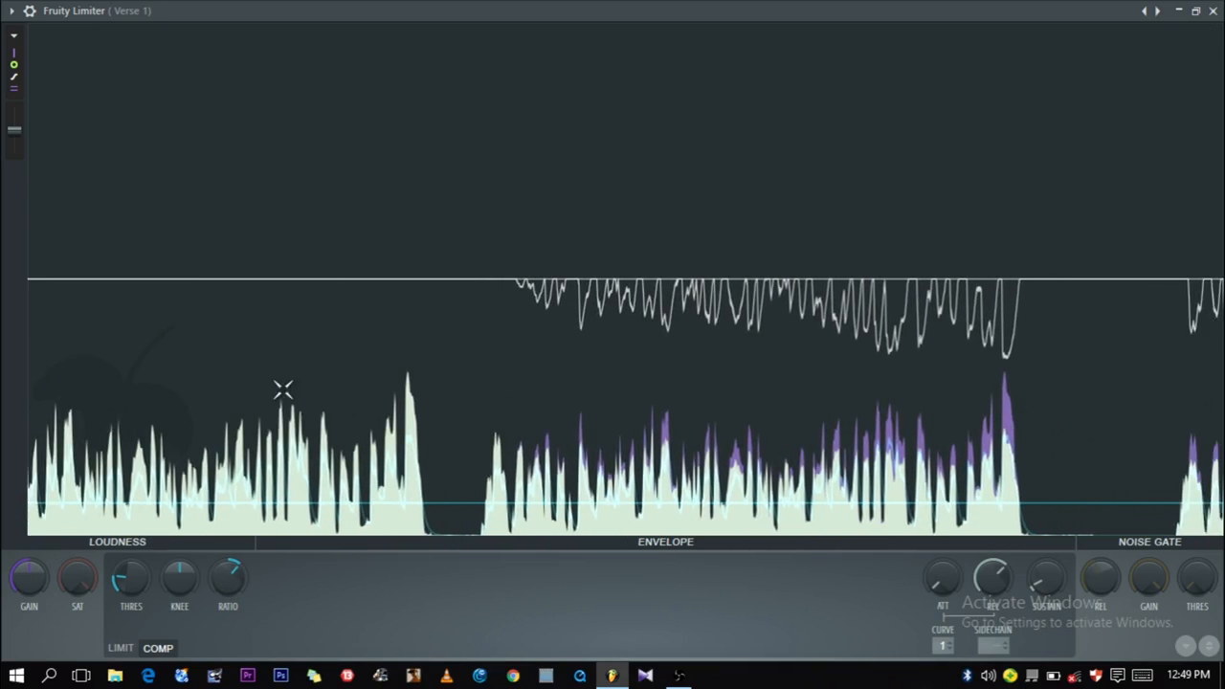
left_click_drag(232, 588, 231, 575)
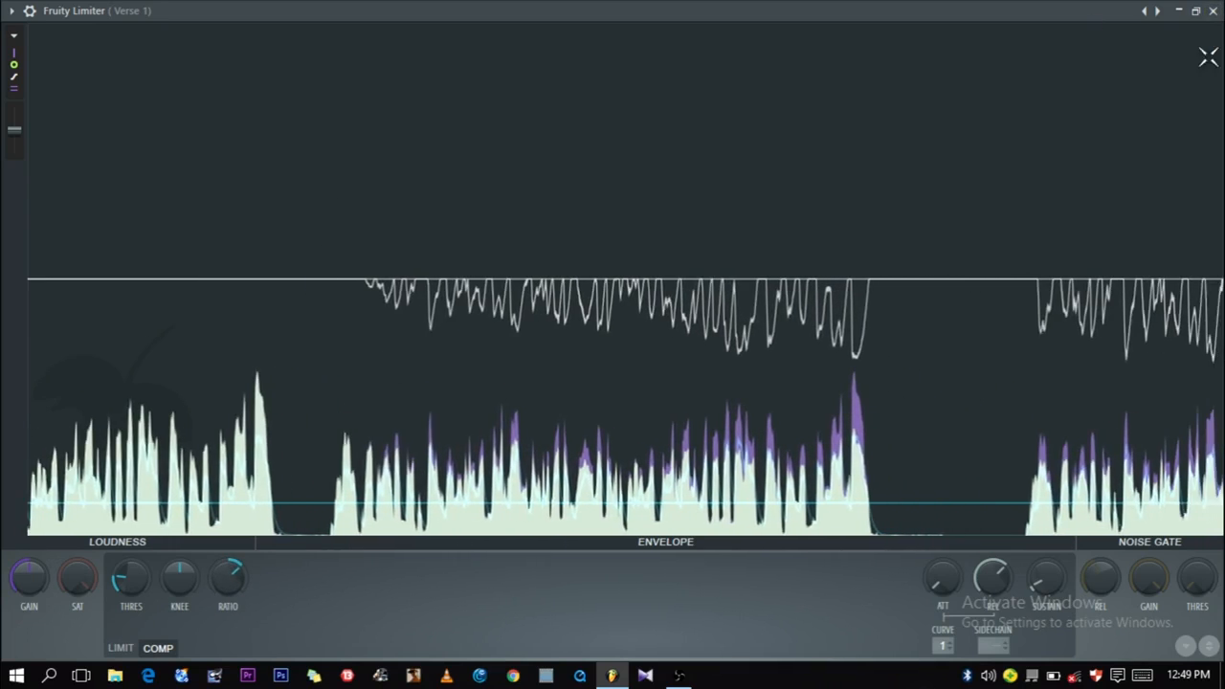
left_click(1196, 12)
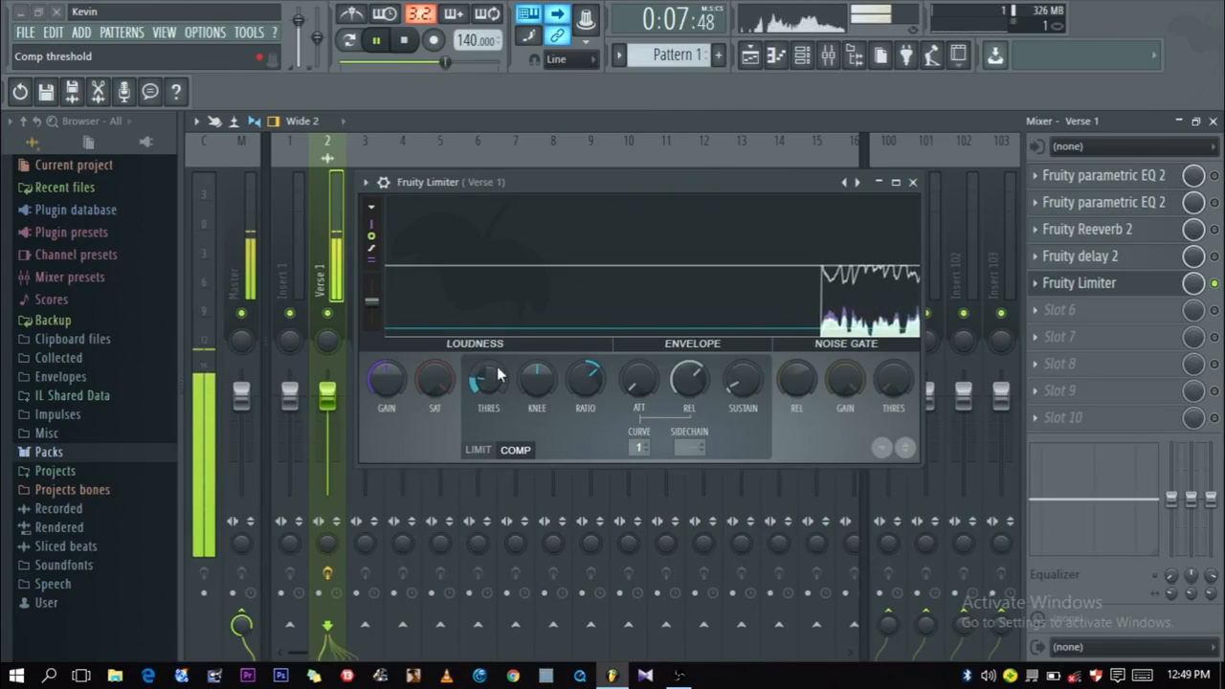
Step: Increase the compressor ratio a little more and play the vocal, viewing its gain reduction in the maximized limiter window
left_click_drag(596, 385, 595, 369)
left_click(896, 181)
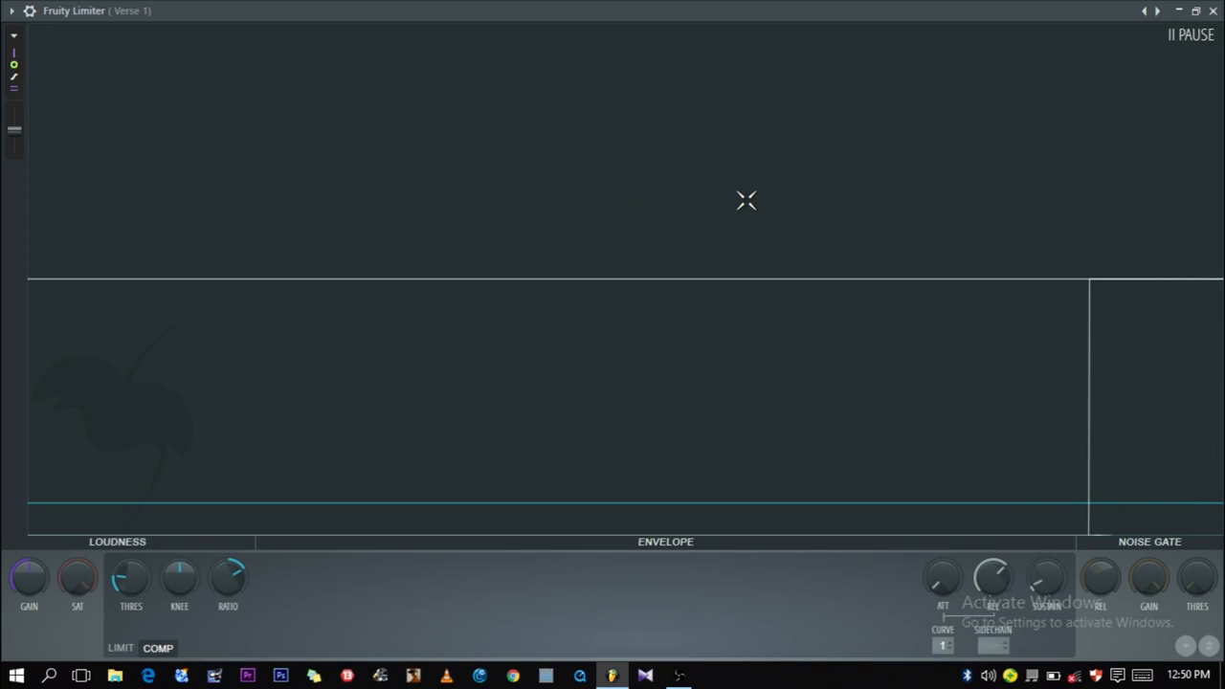
key("space")
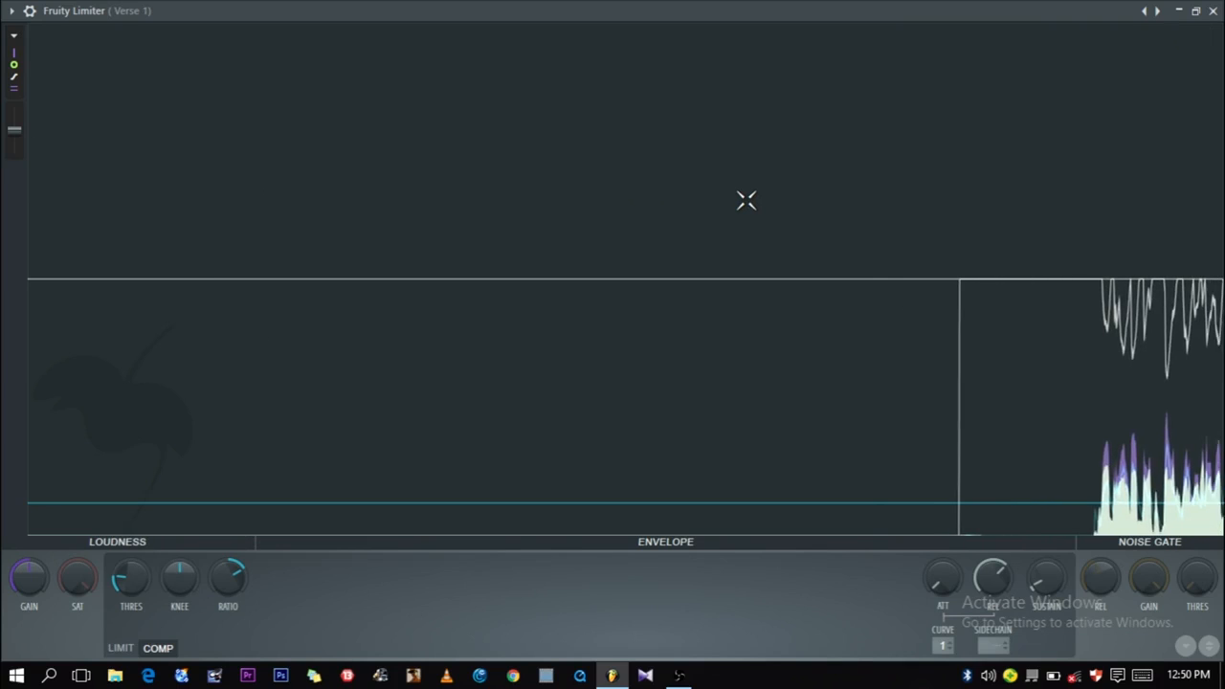
left_click(1196, 11)
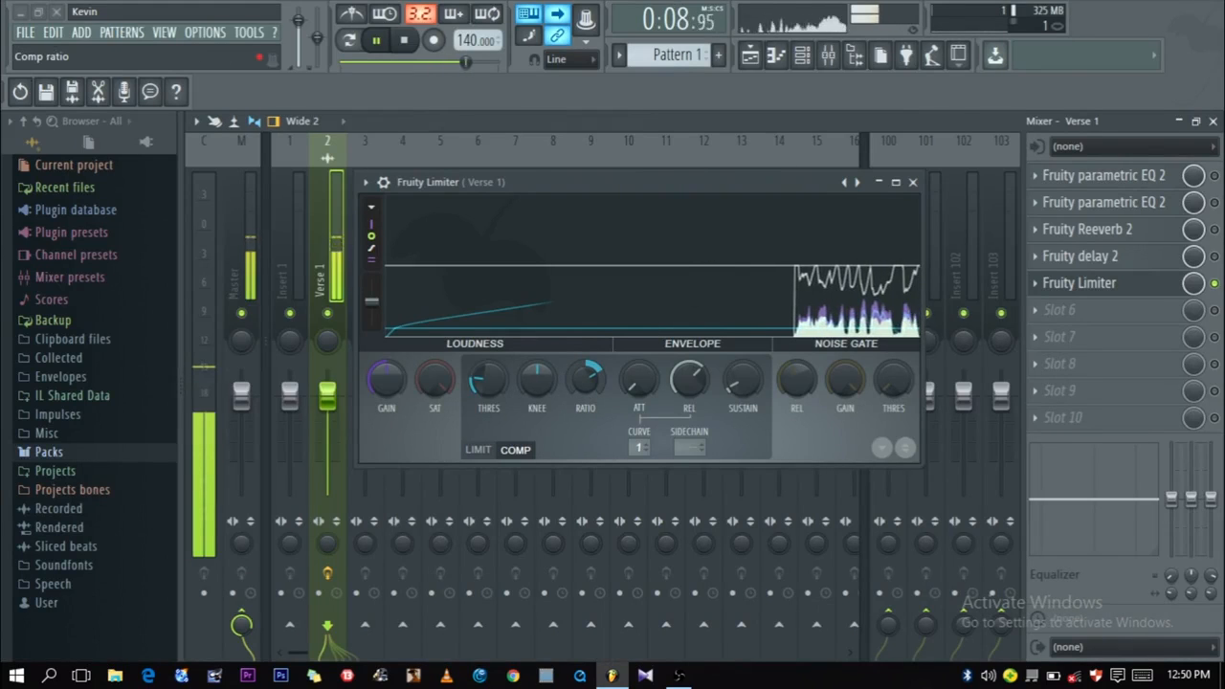
Step: Fine-tune the compressor ratio to about 3.4:1, replaying the vocal from its start between adjustments
key("space")
left_click_drag(586, 380, 586, 377)
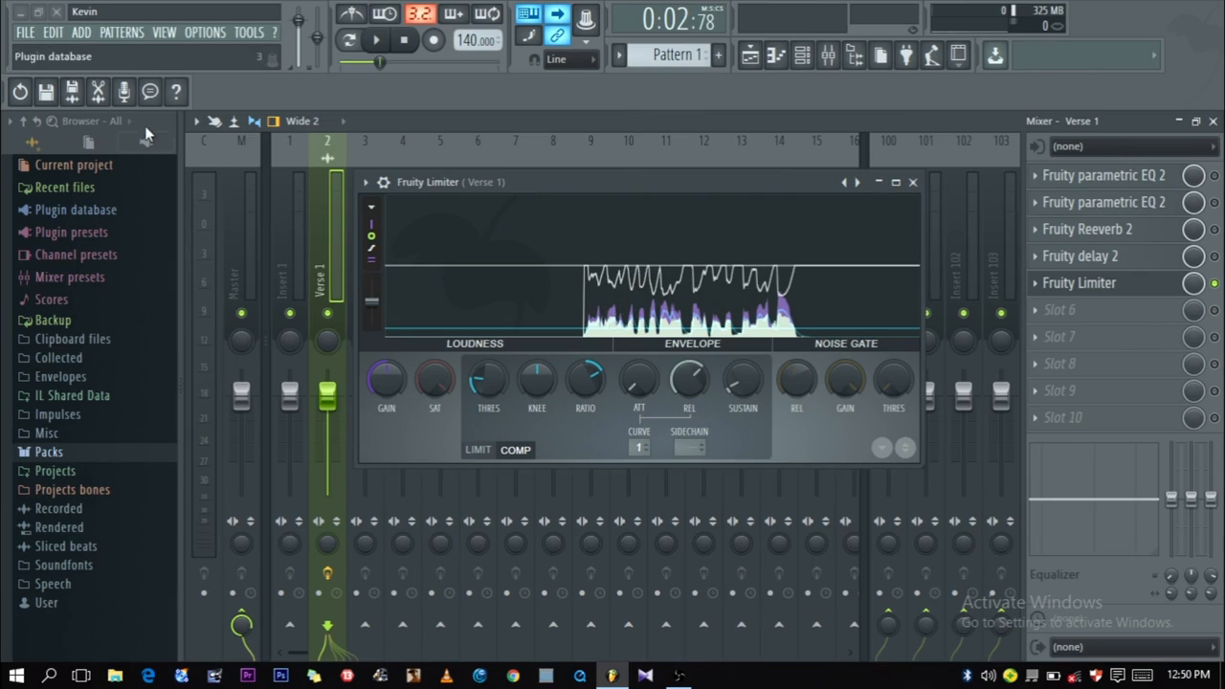
key("space")
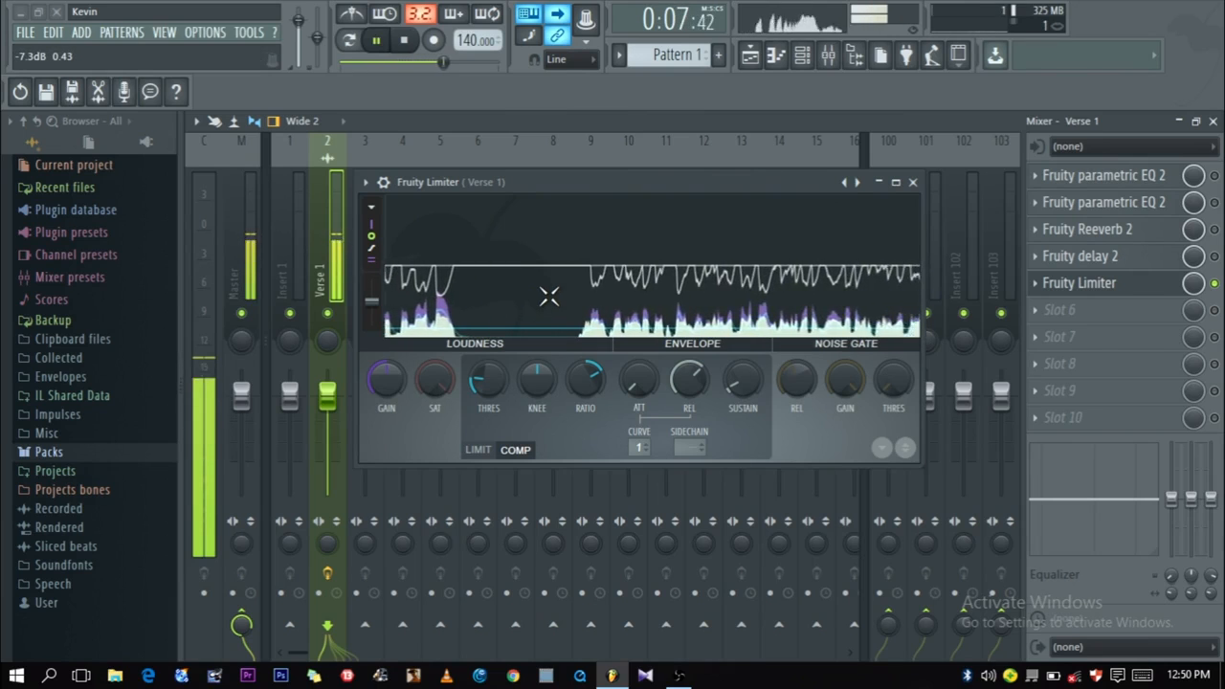
key("space")
key("space")
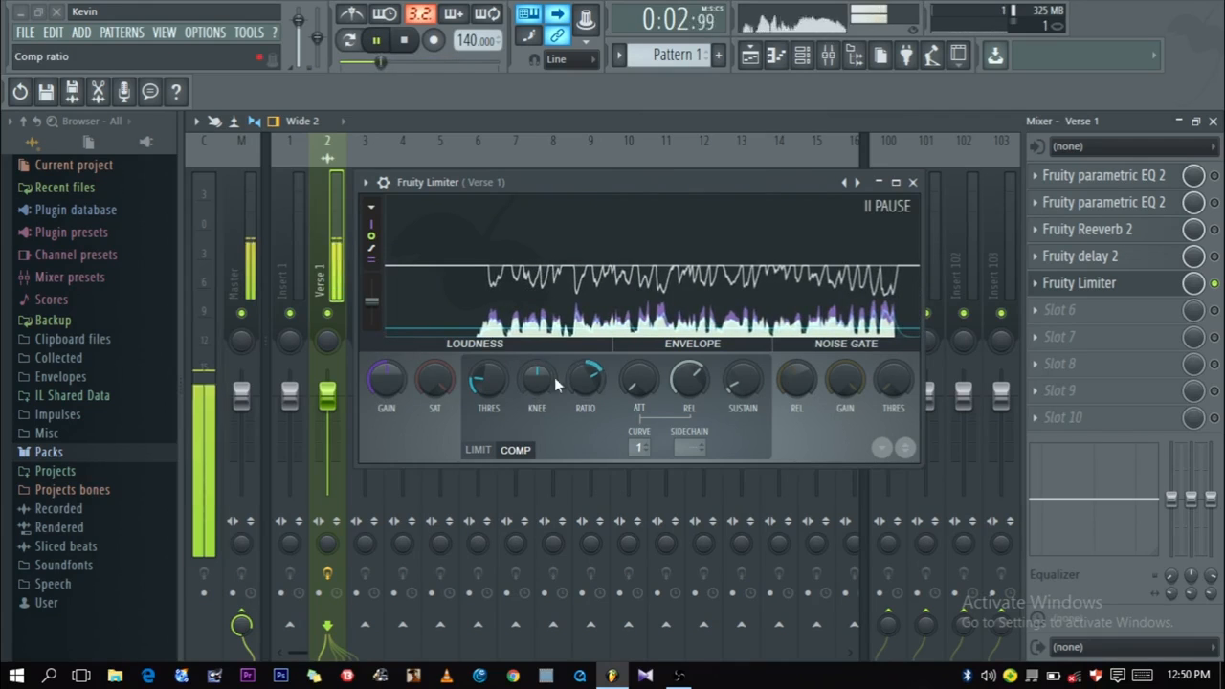
key("space")
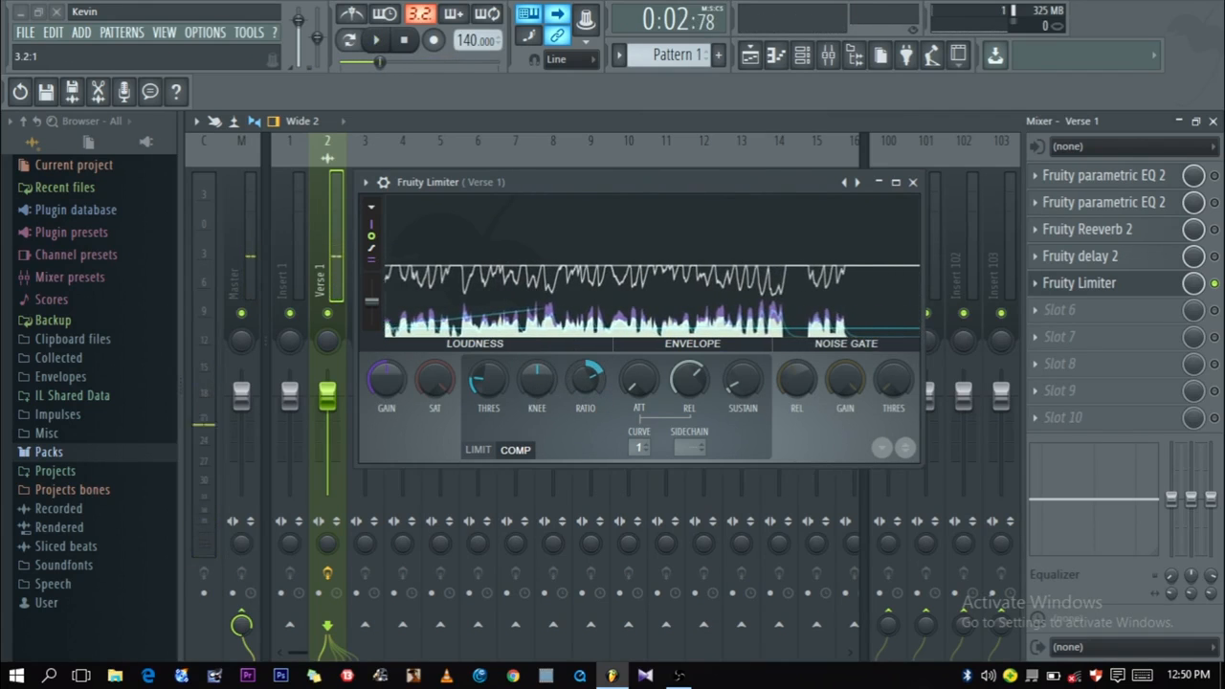
key("space")
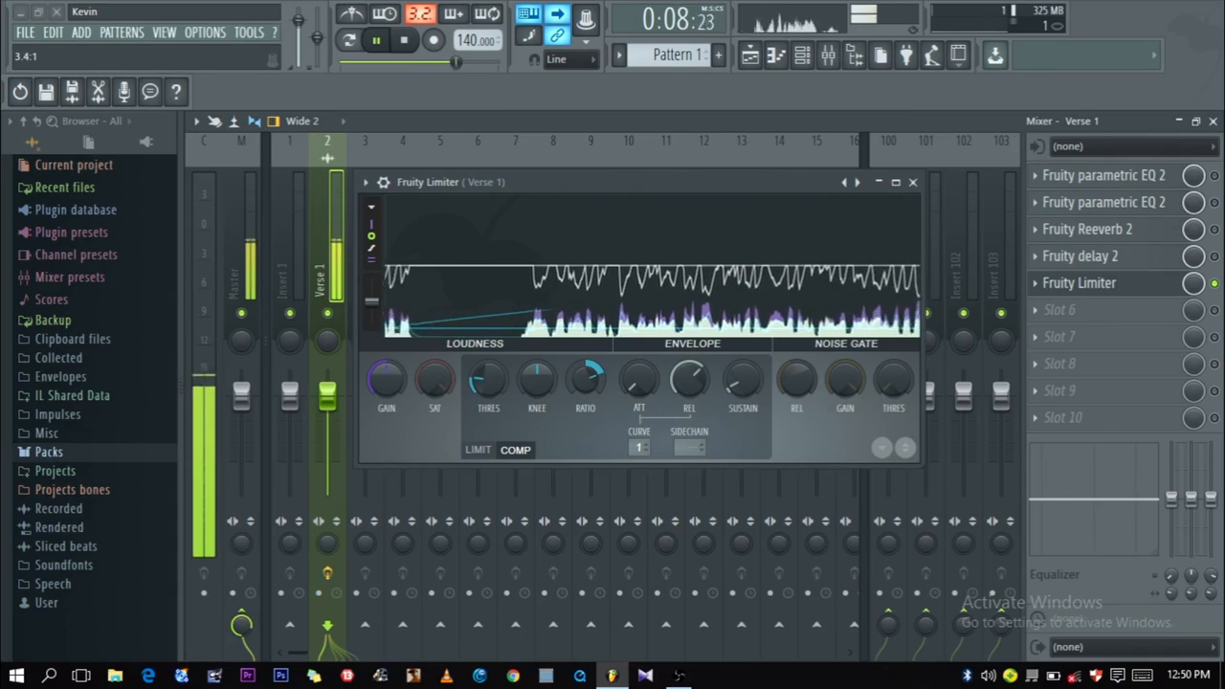
left_click(656, 208)
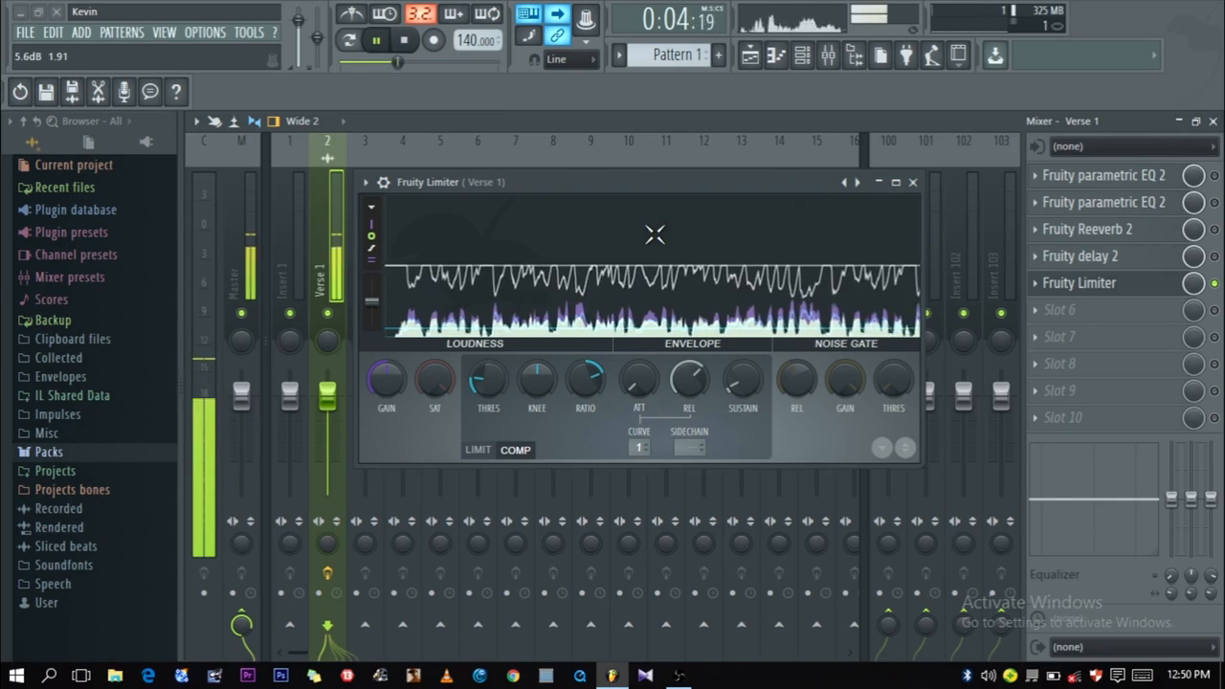
Step: Replay the compressed vocal several times, checking the Verse 1 level meter and the gain-reduction curve
key("space")
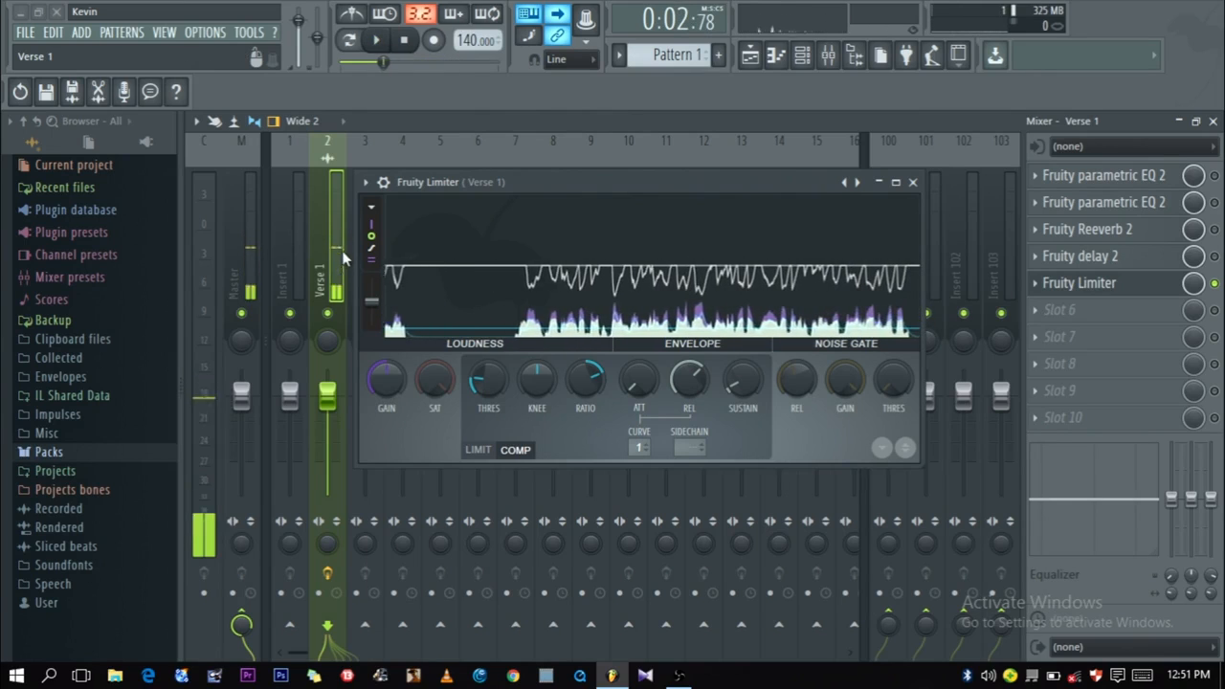
key("space")
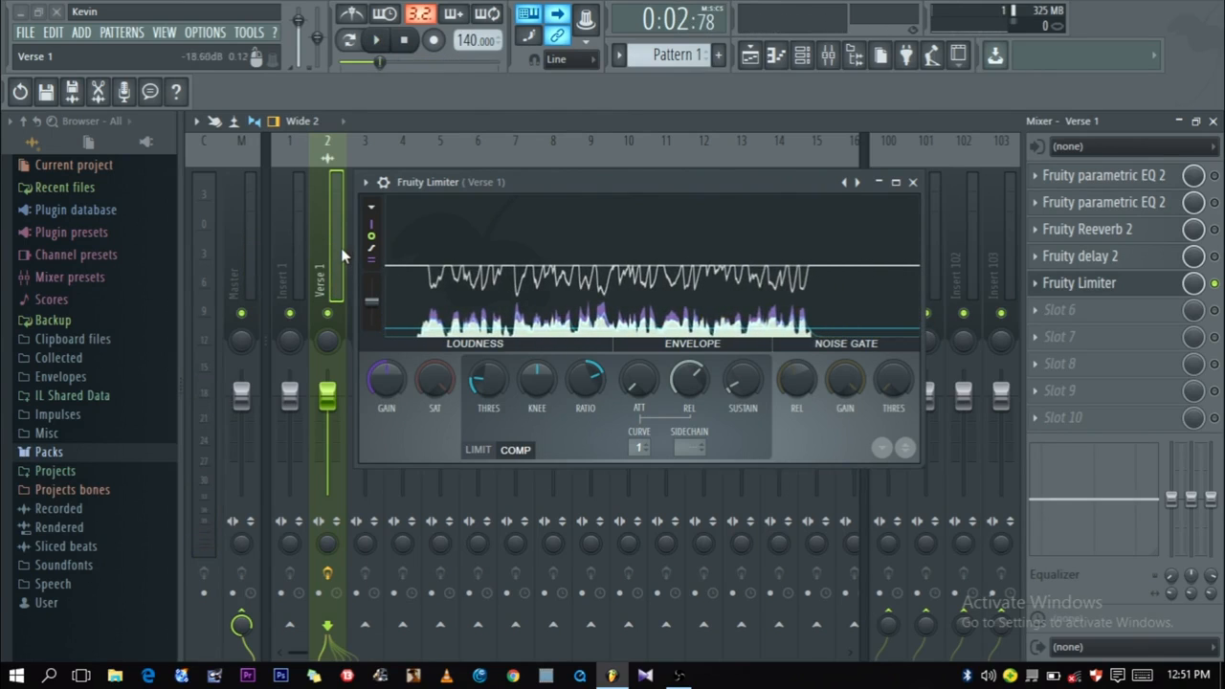
key("space")
key("space")
key("space")
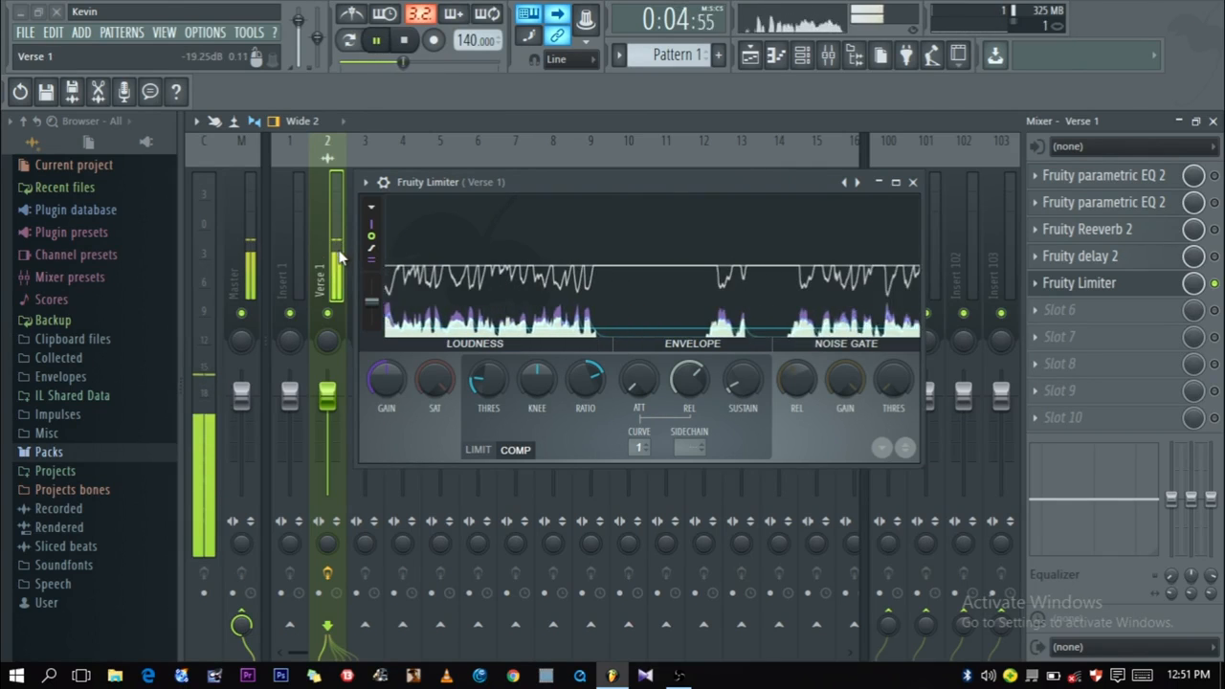
key("space")
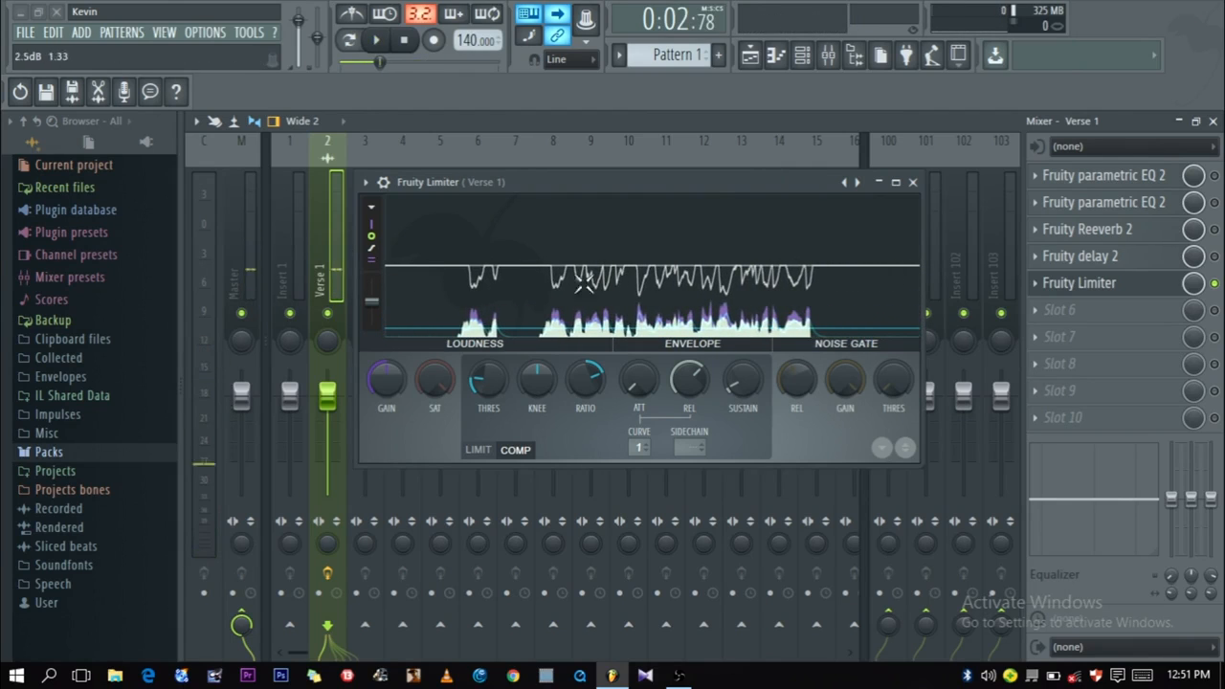
key("space")
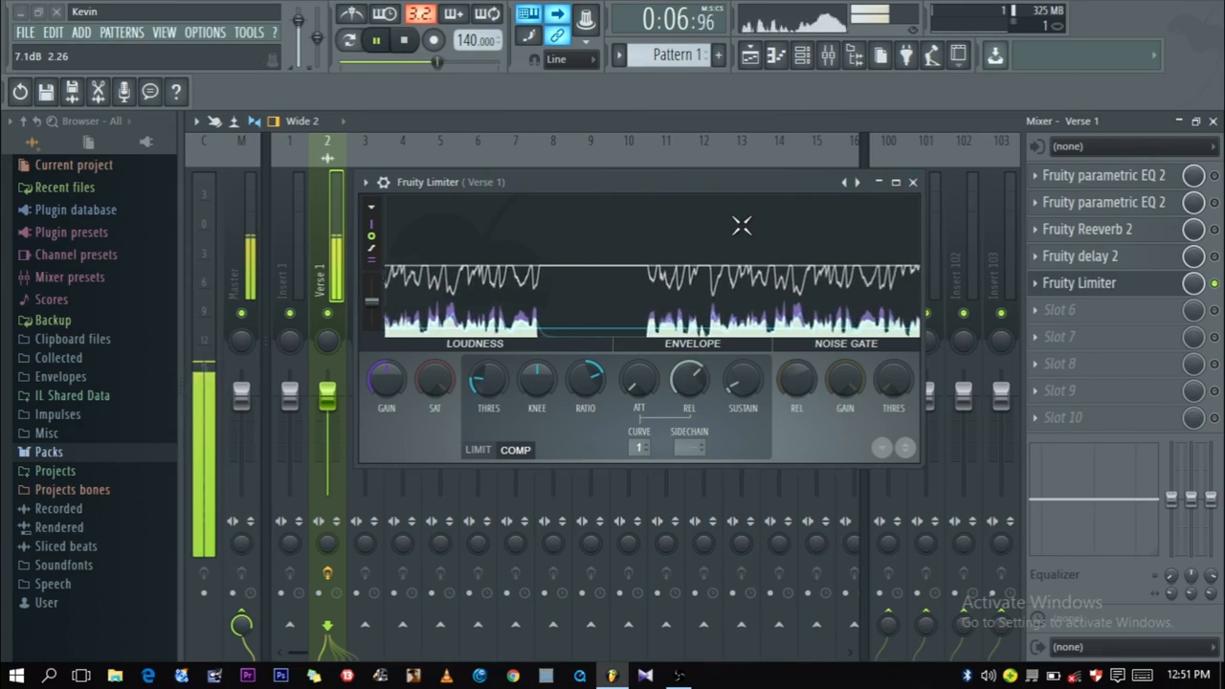
key("space")
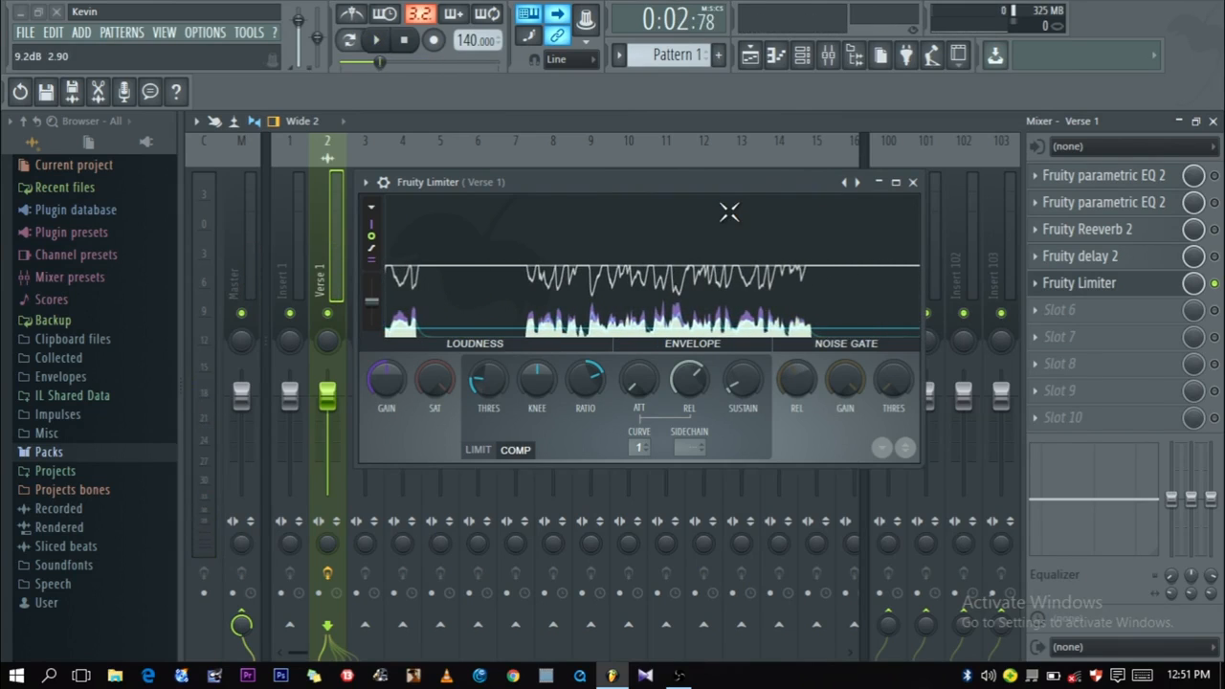
Step: Close the limiter and open the first Fruity Parametric EQ 2 on Verse 1, placing its window clear of the effect slots
left_click(913, 183)
left_click(1113, 184)
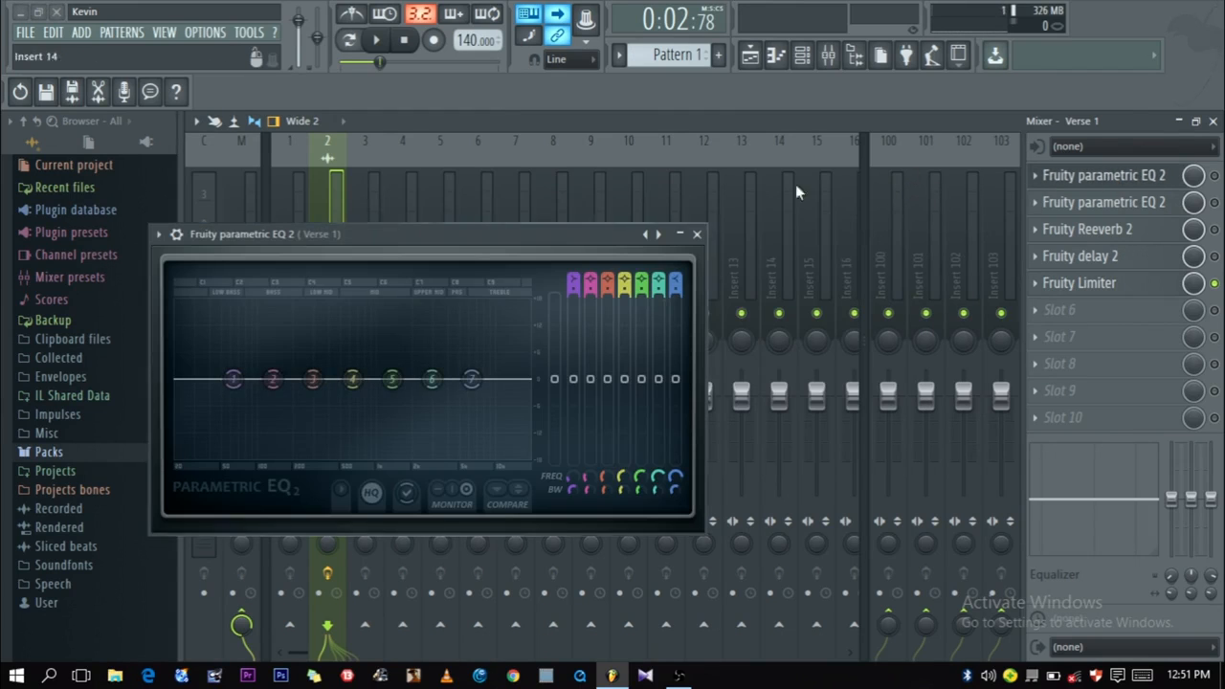
left_click_drag(502, 232, 804, 185)
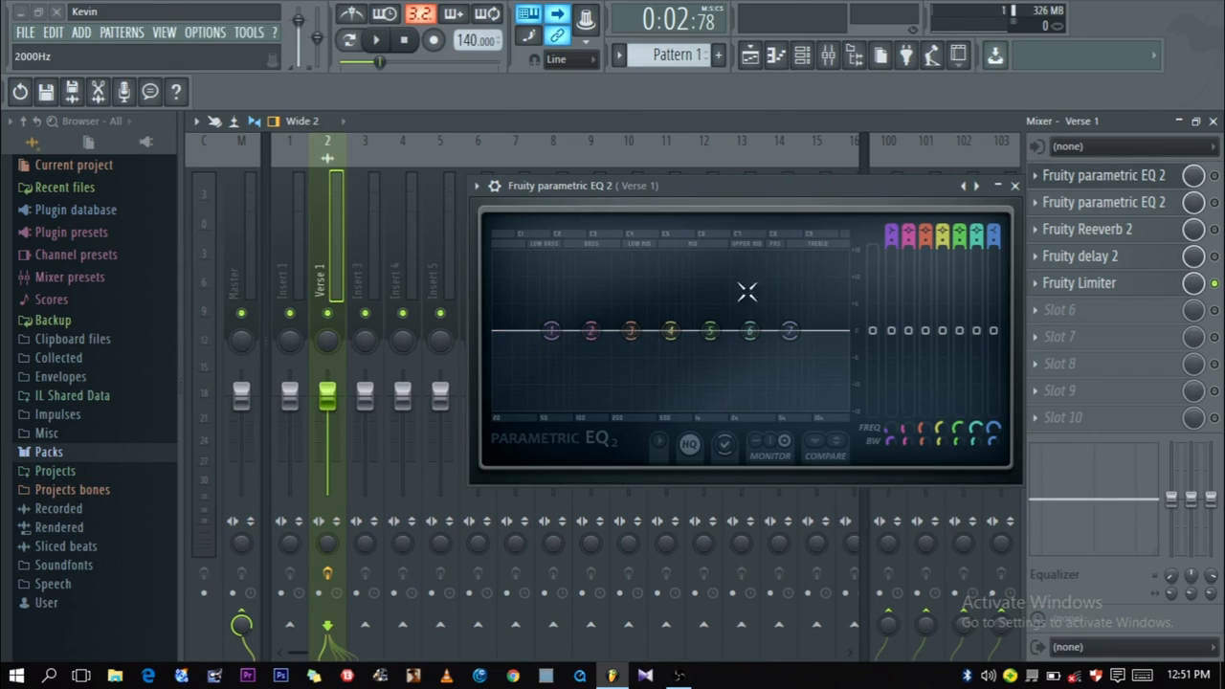
left_click_drag(796, 190, 731, 157)
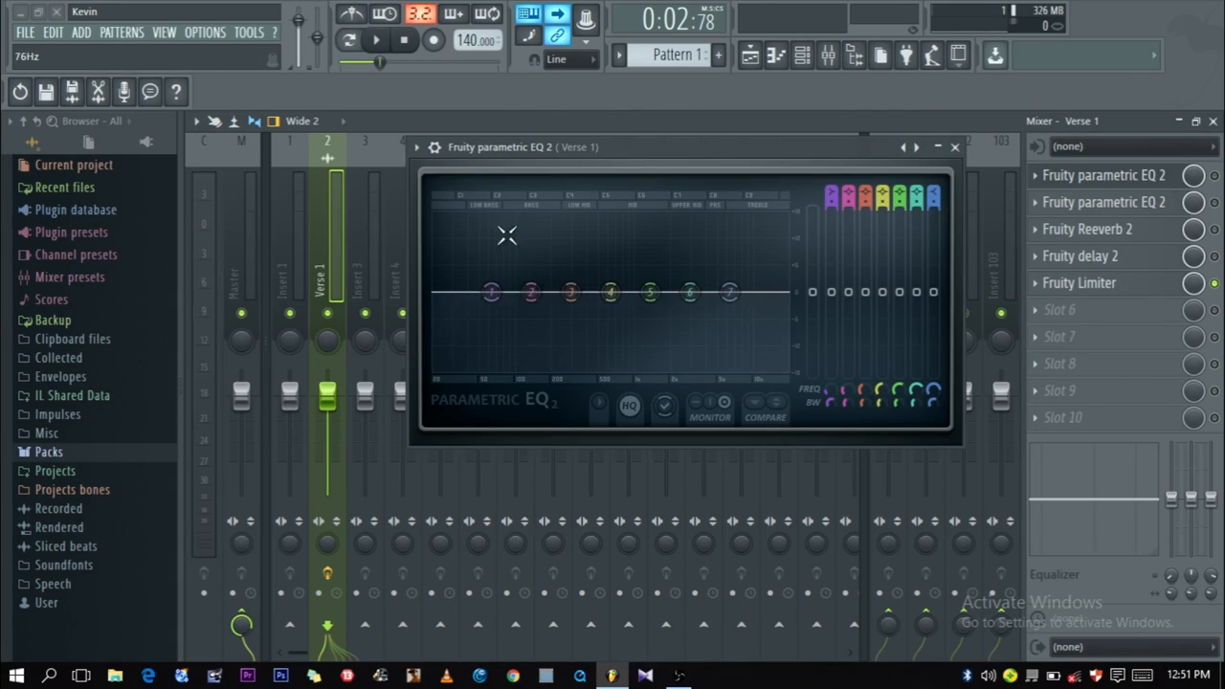
Step: Reset EQ band 1 and the equalizer's main level to their defaults
scroll(475, 313, "up", 3)
scroll(452, 281, "down", 3)
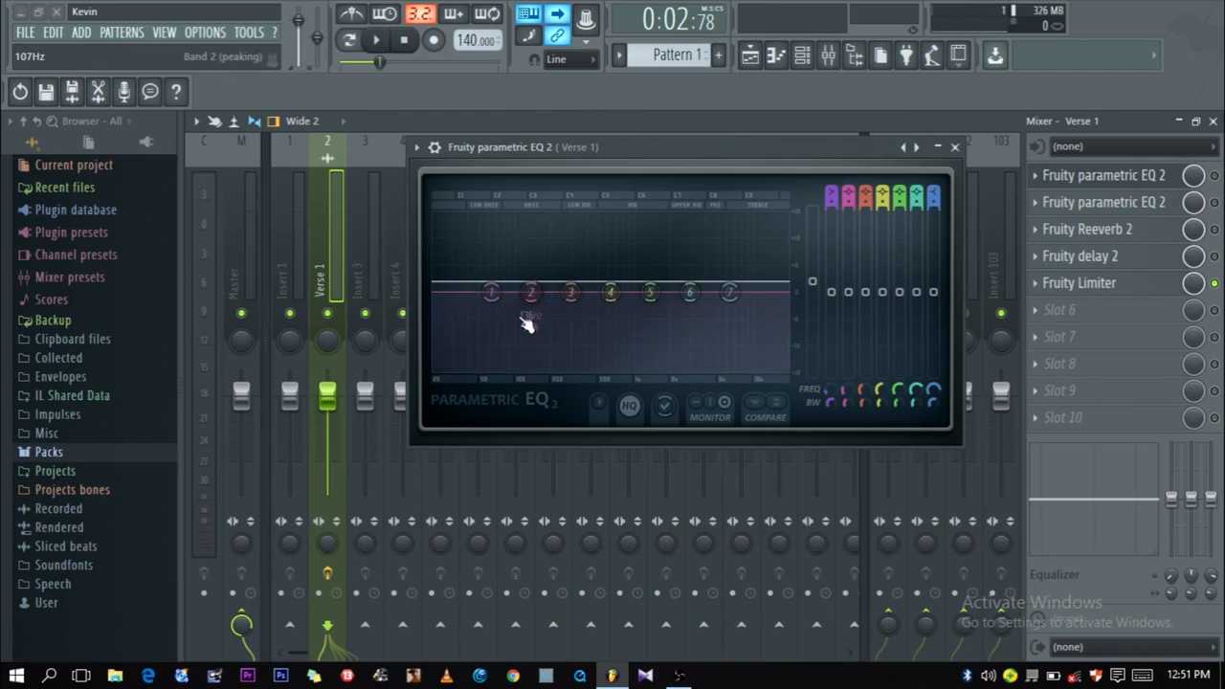
right_click(492, 289)
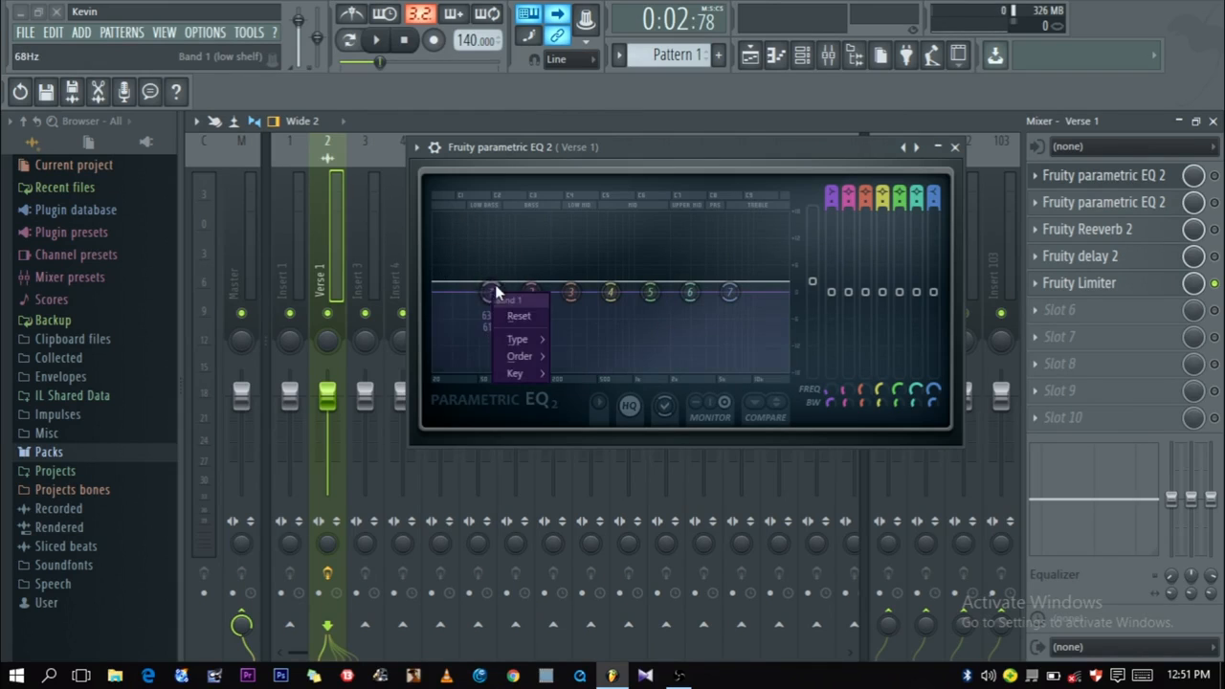
left_click(511, 320)
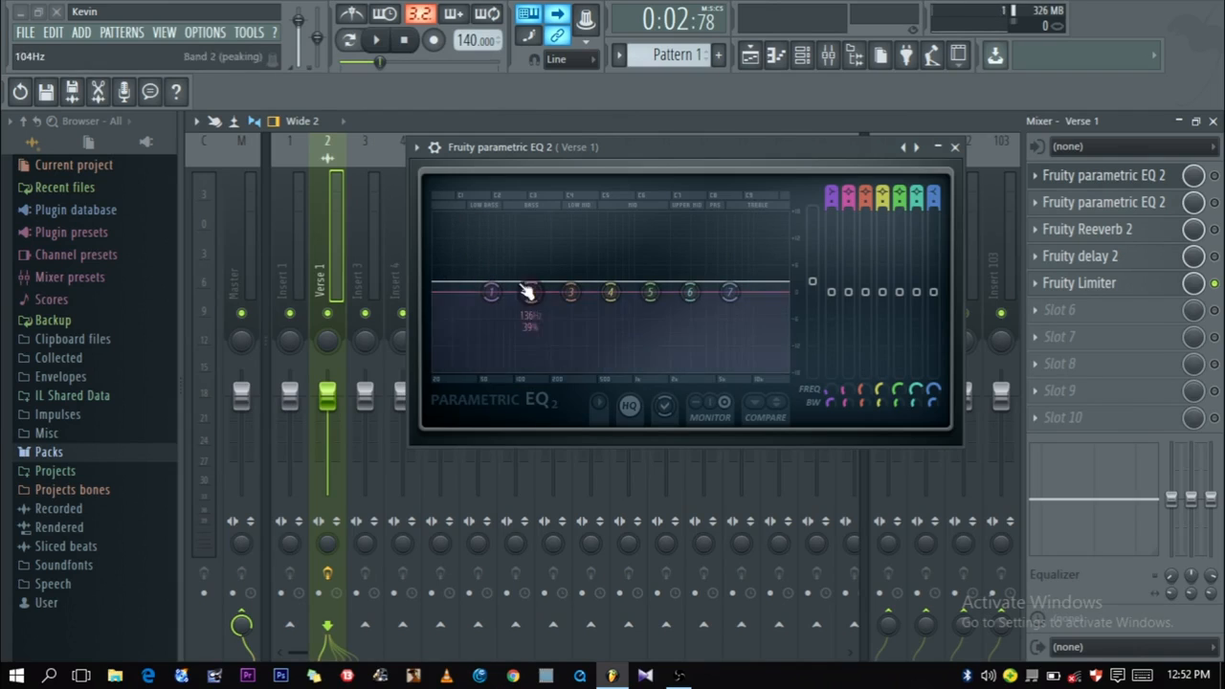
right_click(812, 282)
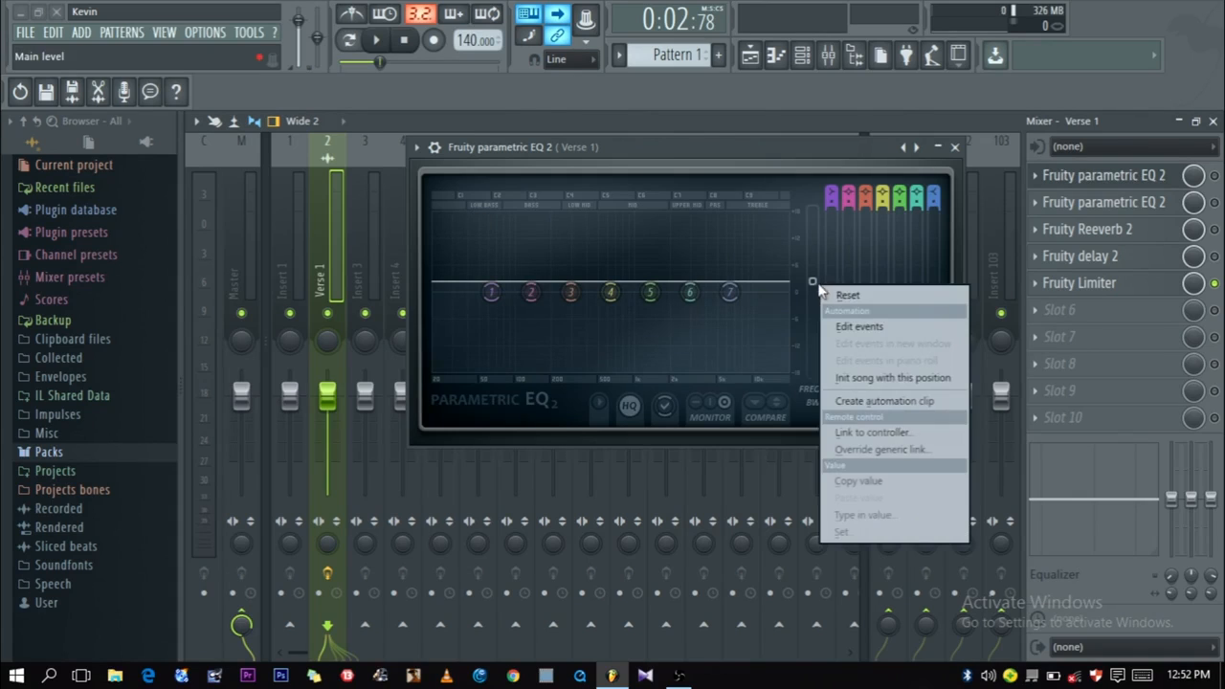
left_click(840, 293)
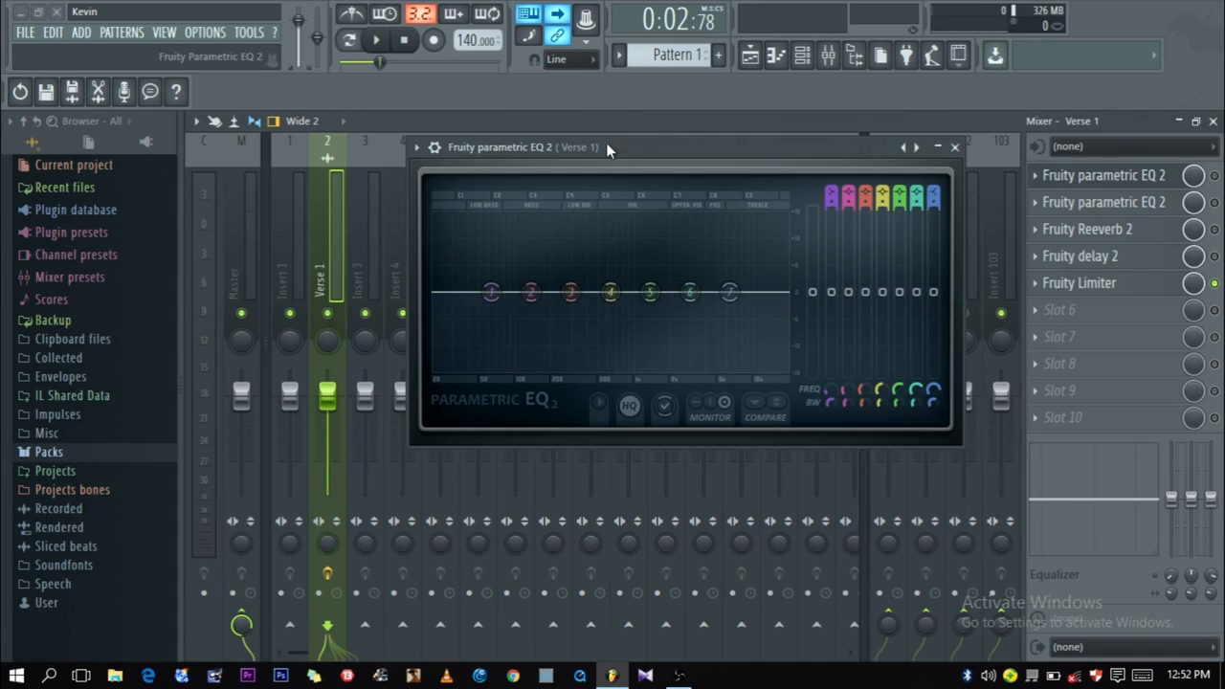
Step: Enable the first Fruity Parametric EQ 2 slot on Verse 1 and play the vocal to show its spectrum in the equalizer
key("space")
key("space")
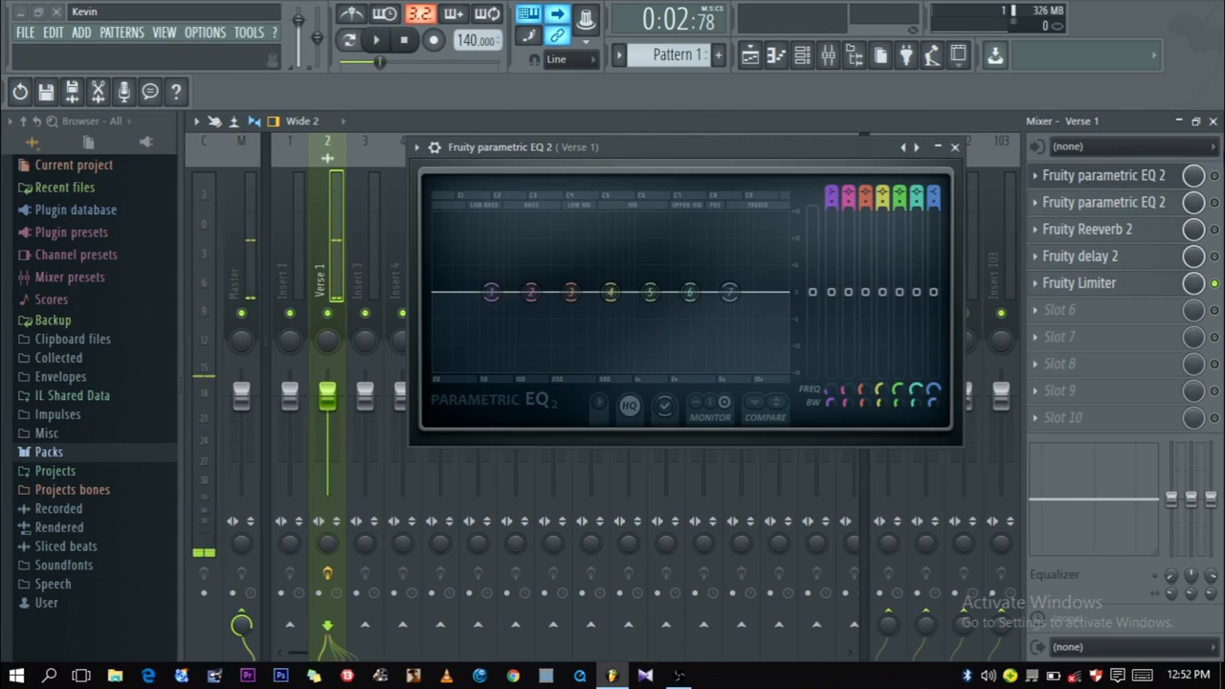
left_click(1202, 179)
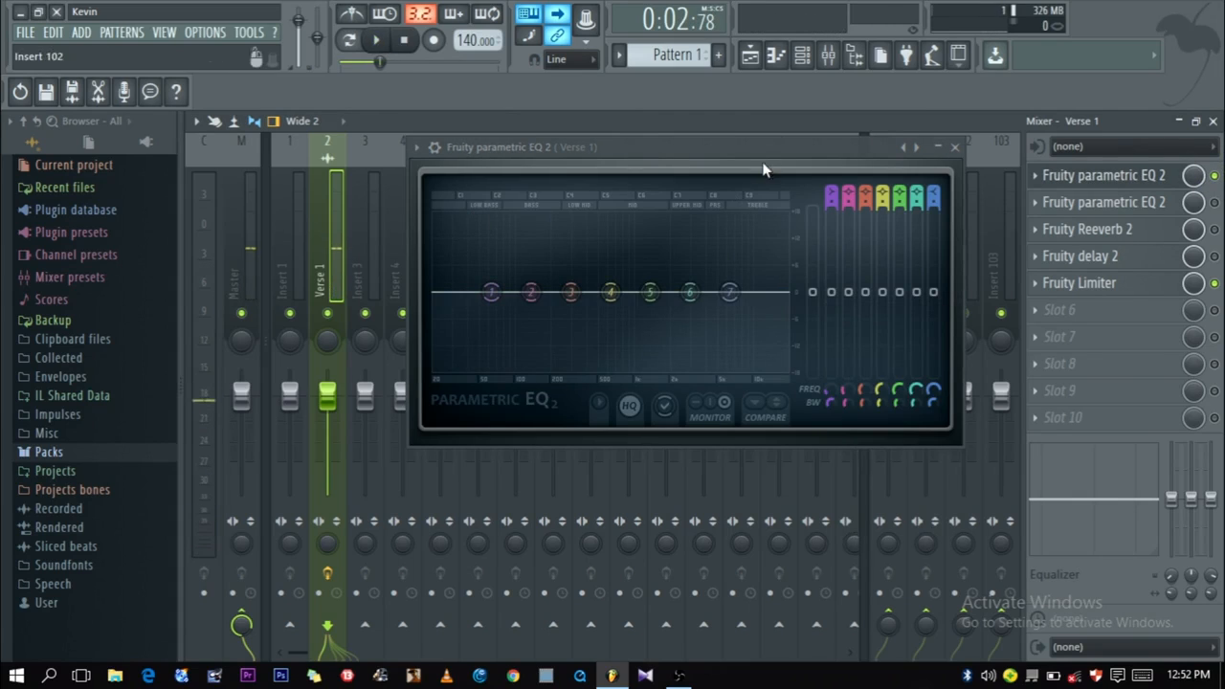
left_click(726, 148)
key("space")
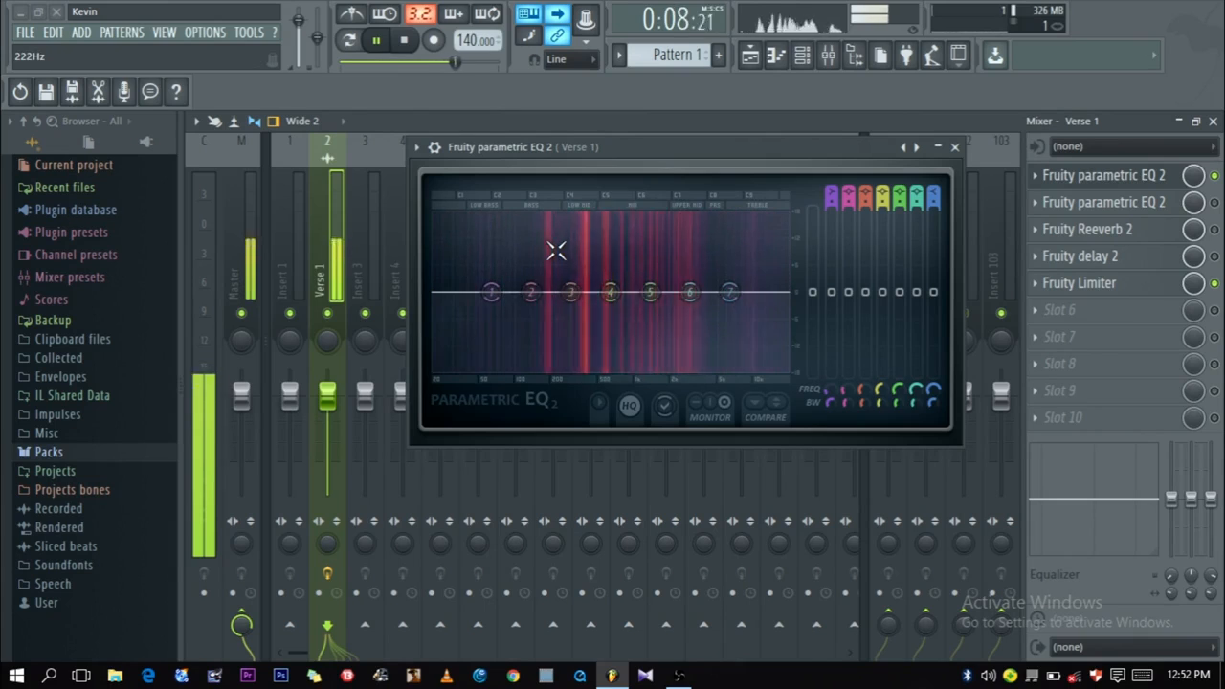
key("space")
Step: Reposition the equalizer window slightly and play the vocal again, examining which frequency ranges are strongest
mouse_move(675, 153)
left_mouse_down()
mouse_move(683, 204)
mouse_move(684, 150)
left_mouse_up()
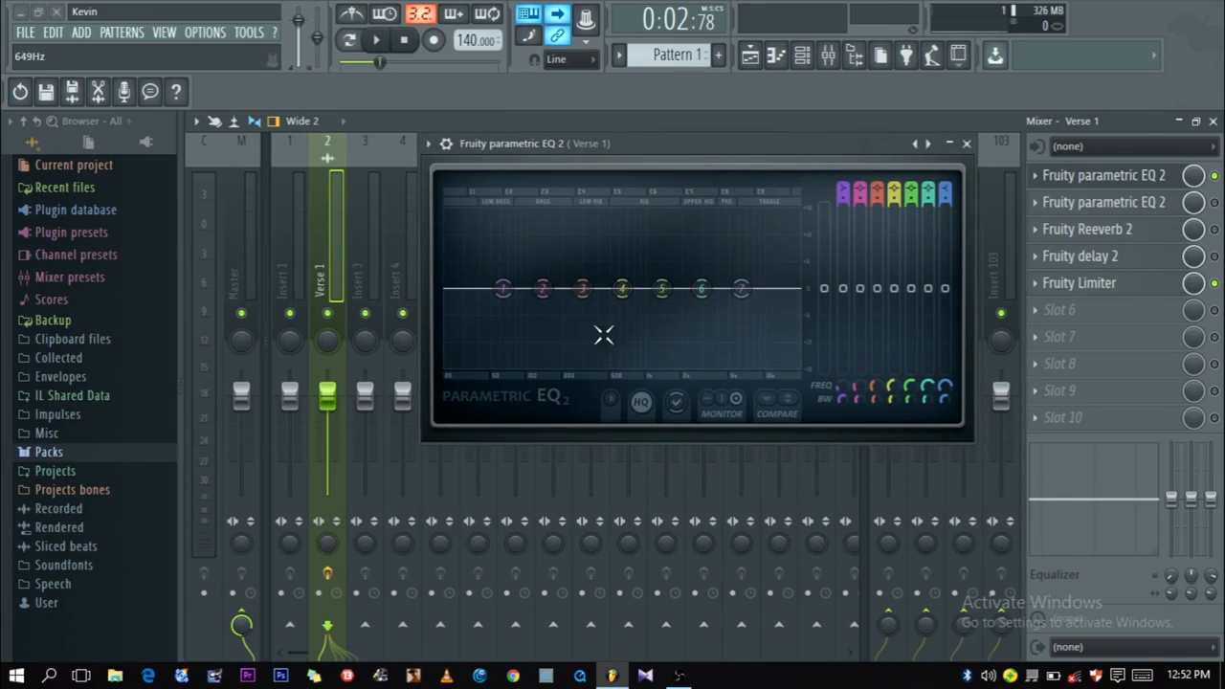
key("space")
key("space")
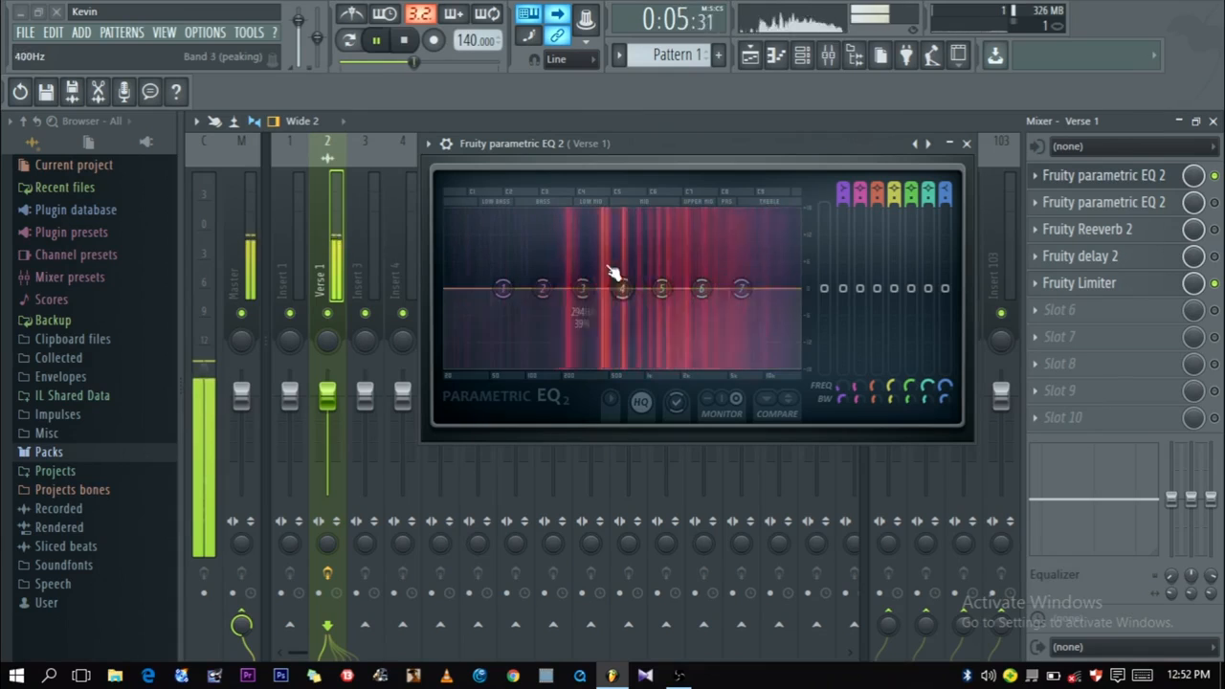
key("space")
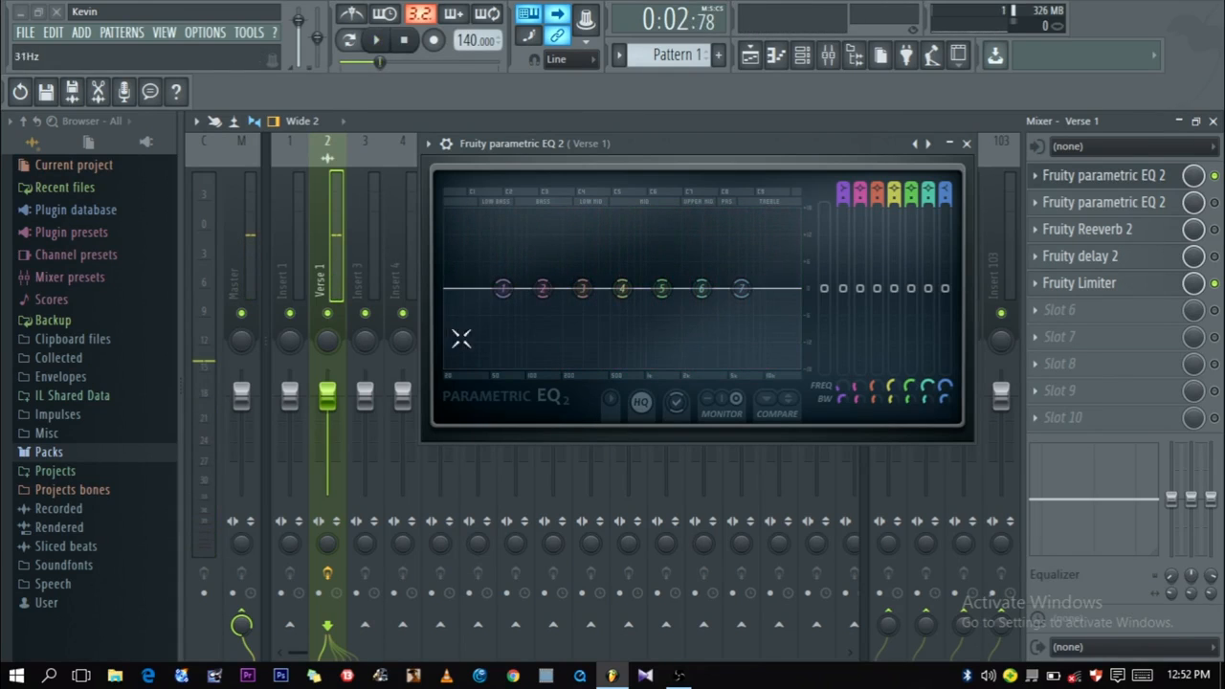
Step: Lower the equalizer's main level slightly below its default and play the vocal through it, then stop playback
mouse_move(451, 288)
left_mouse_down()
mouse_move(452, 310)
mouse_move(452, 298)
left_mouse_up()
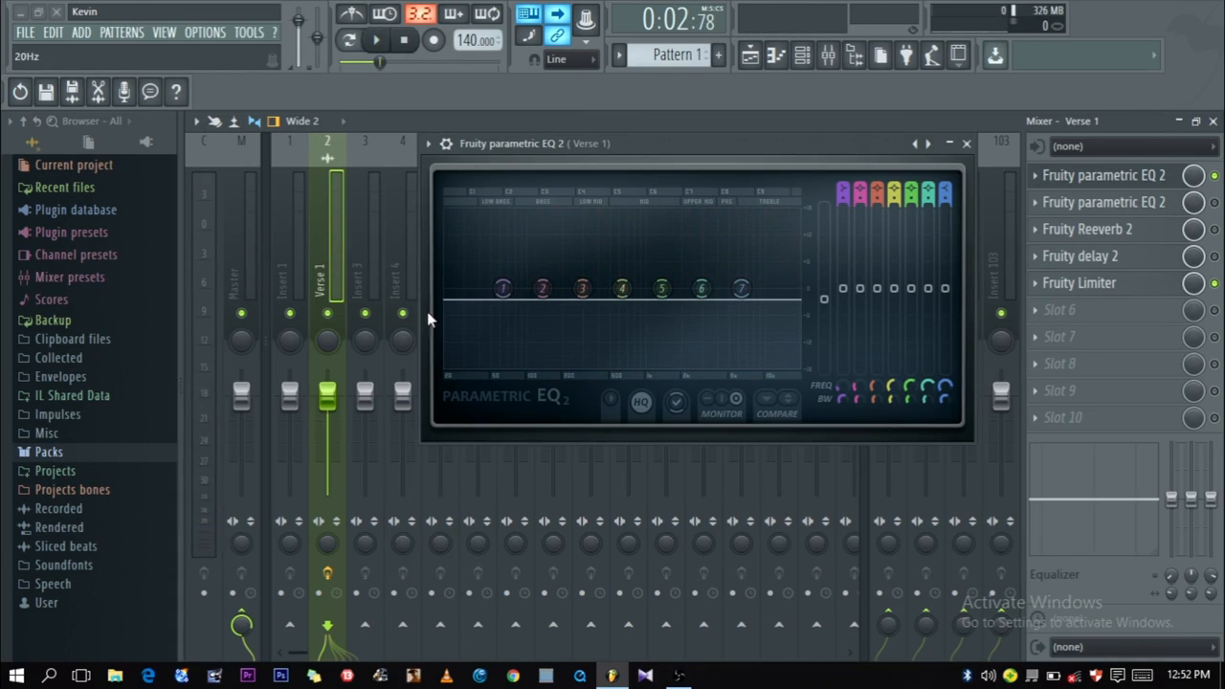
key("space")
key("space")
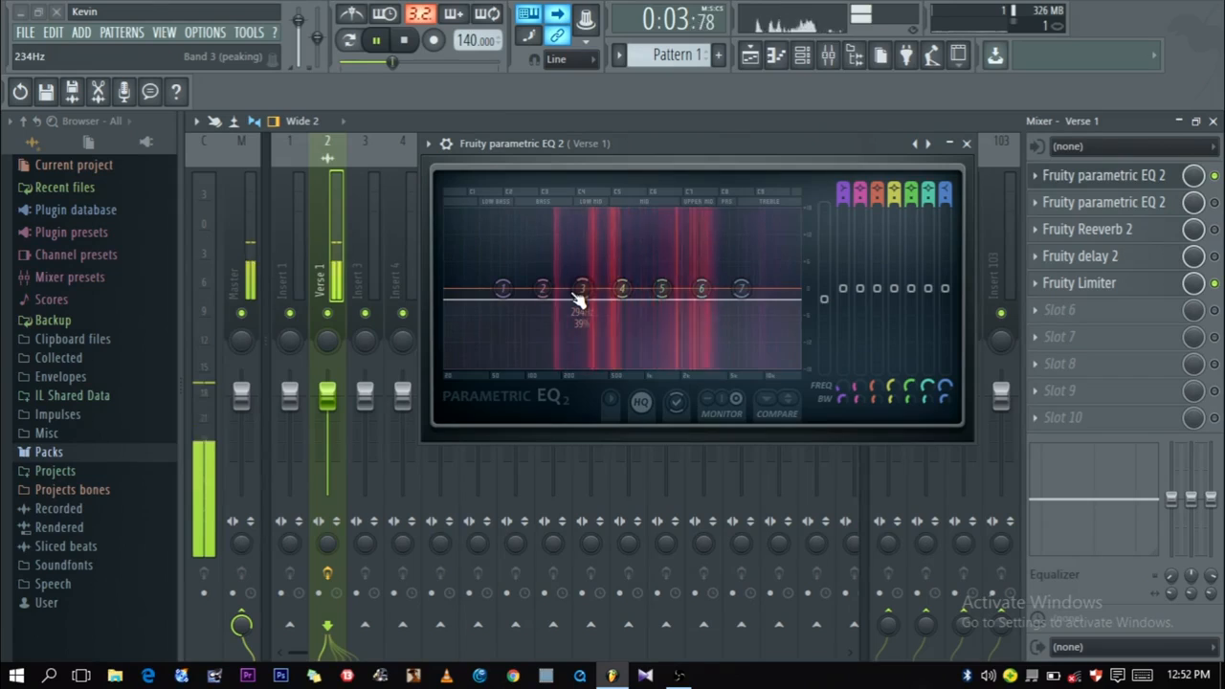
key("space")
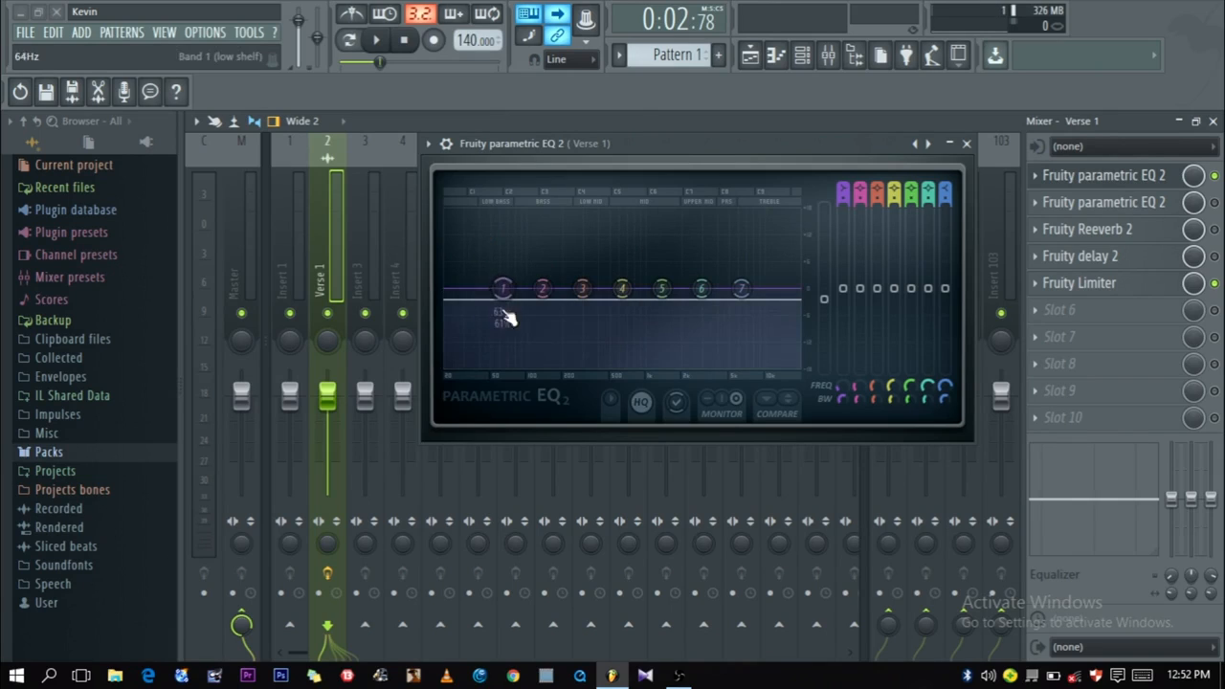
Step: Reset the equalizer's main level to its default and play the vocal briefly
right_click(824, 302)
left_click(841, 310)
key("space")
key("space")
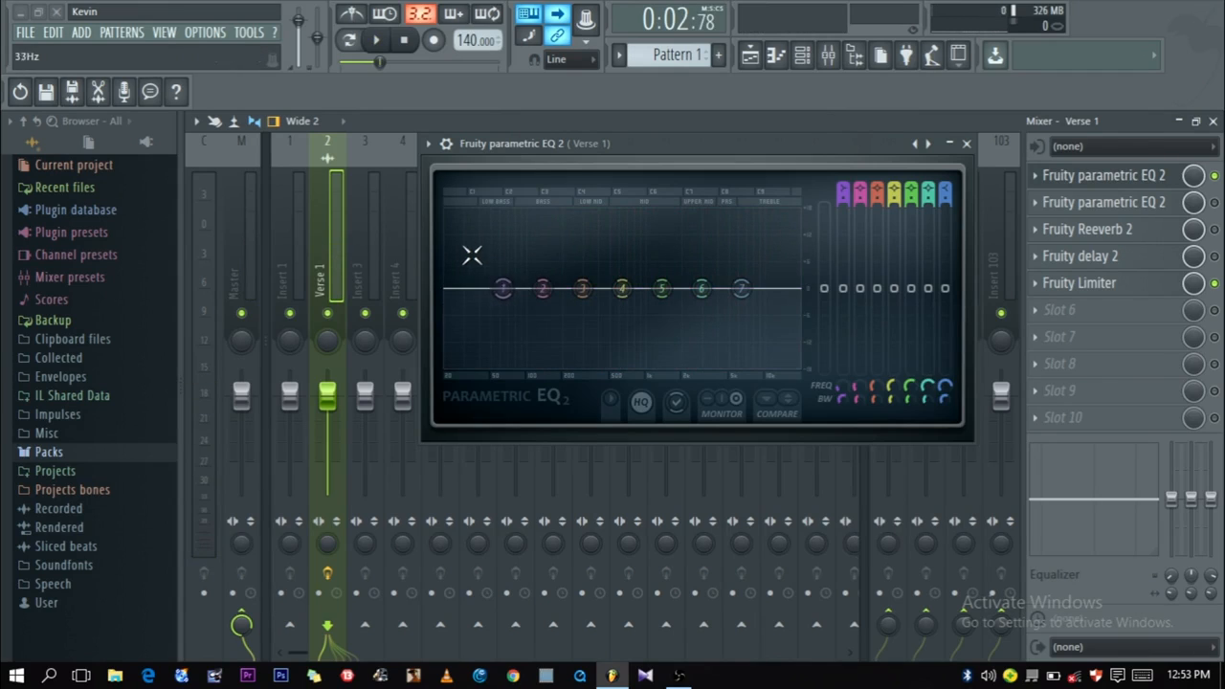
Step: Change EQ band 1 to a high pass filter with the Steep 8 order, and play the vocal through it
left_click_drag(515, 310, 515, 323)
right_click(503, 302)
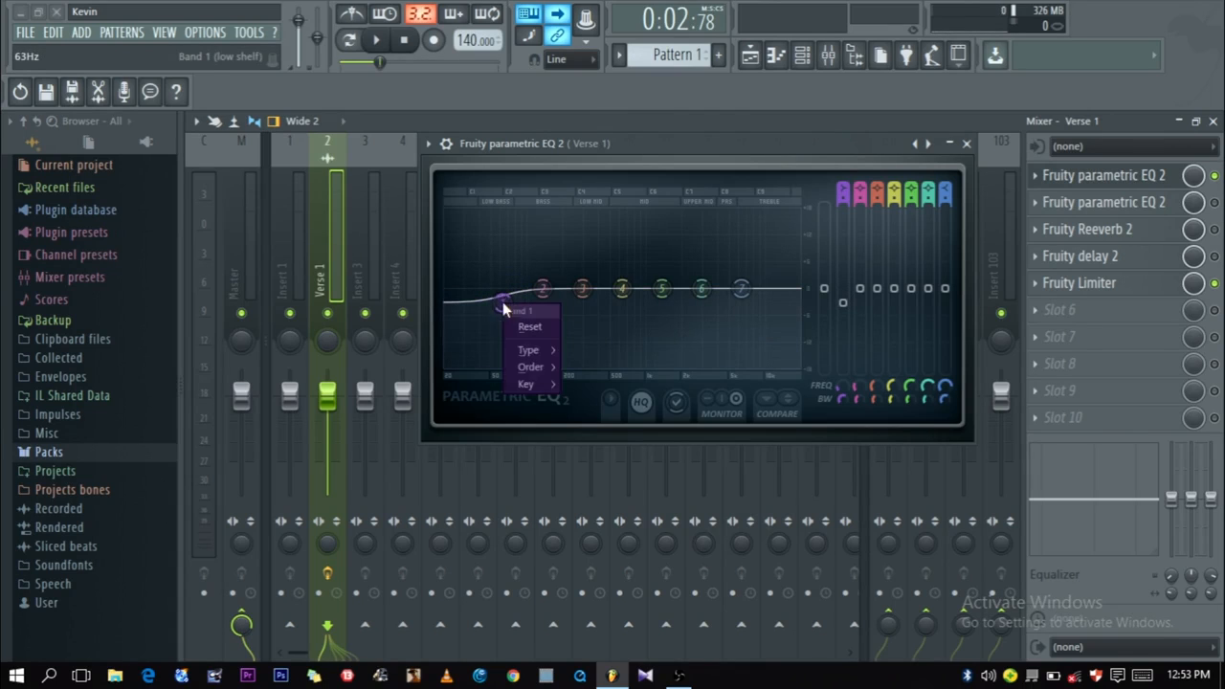
mouse_move(529, 351)
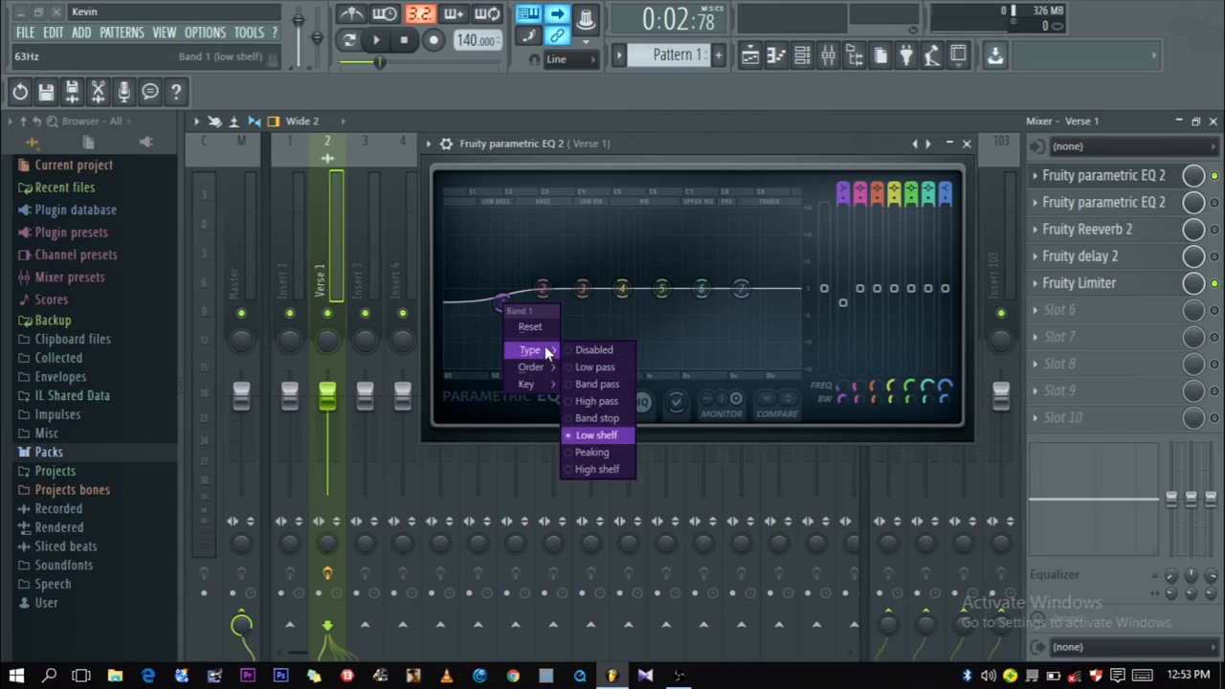
left_click(584, 400)
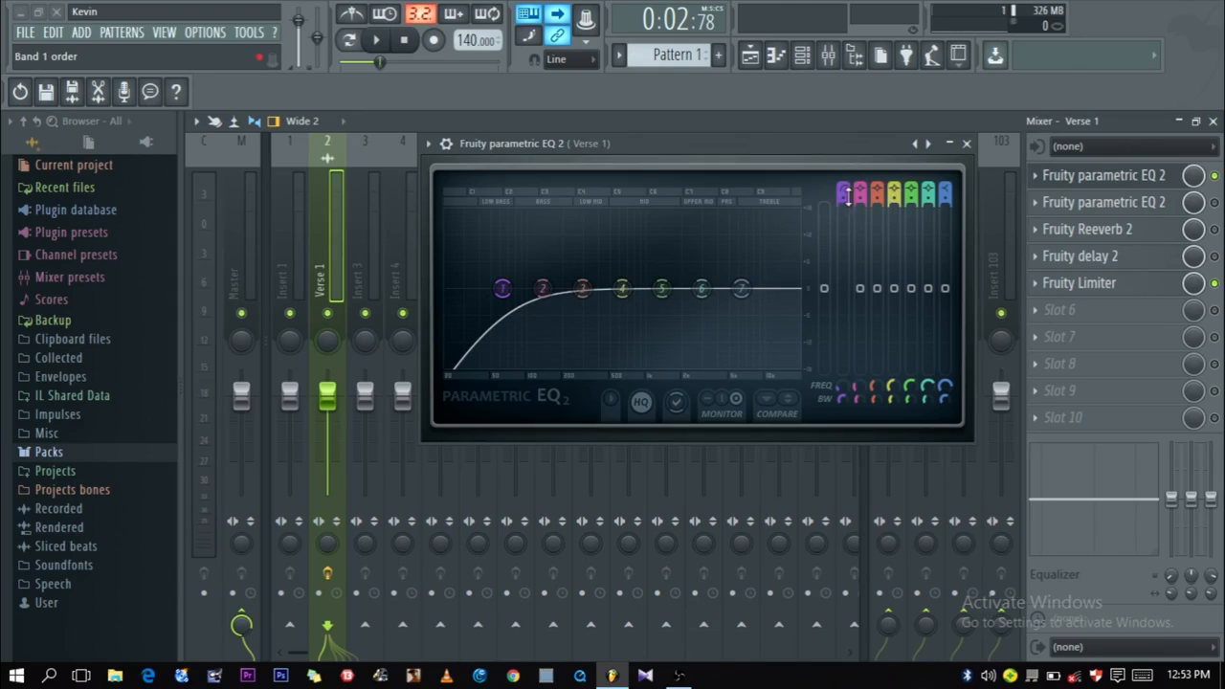
left_click_drag(840, 201, 839, 172)
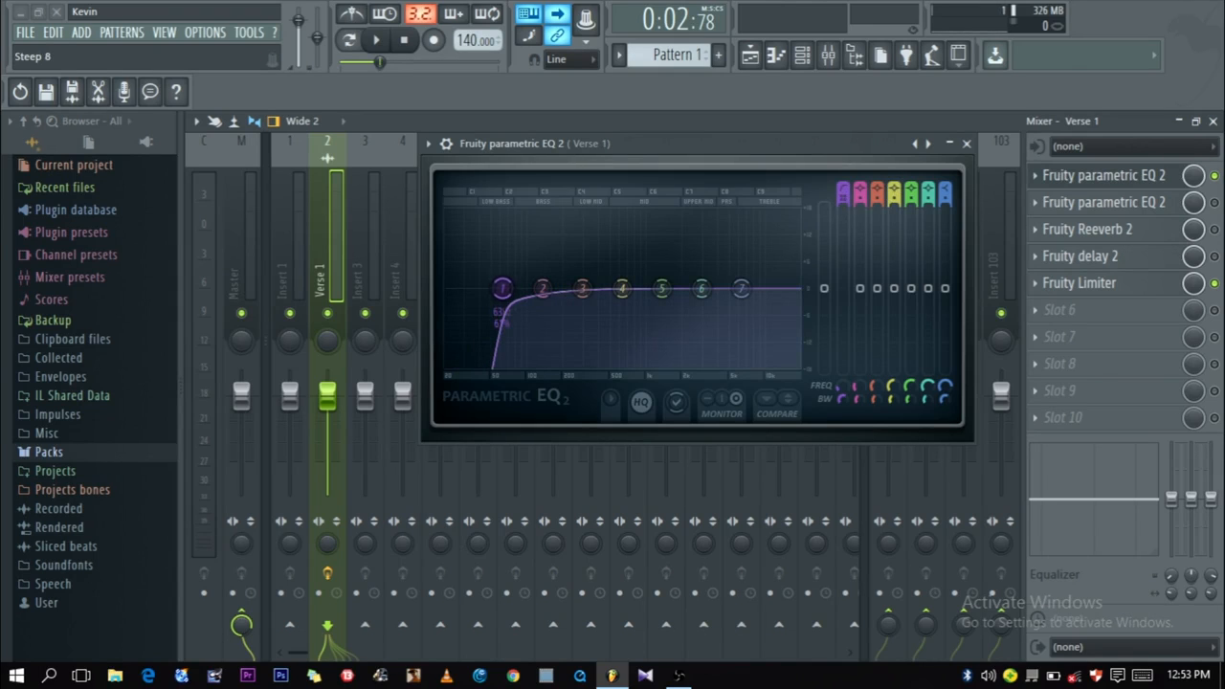
key("space")
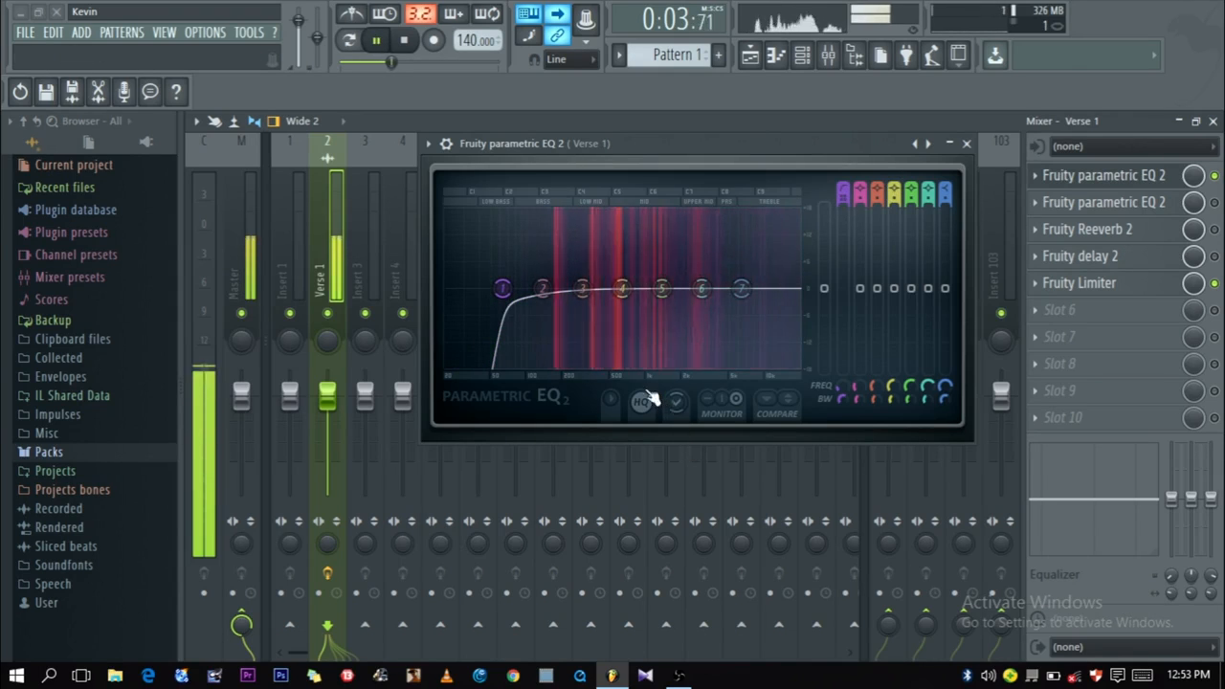
key("space")
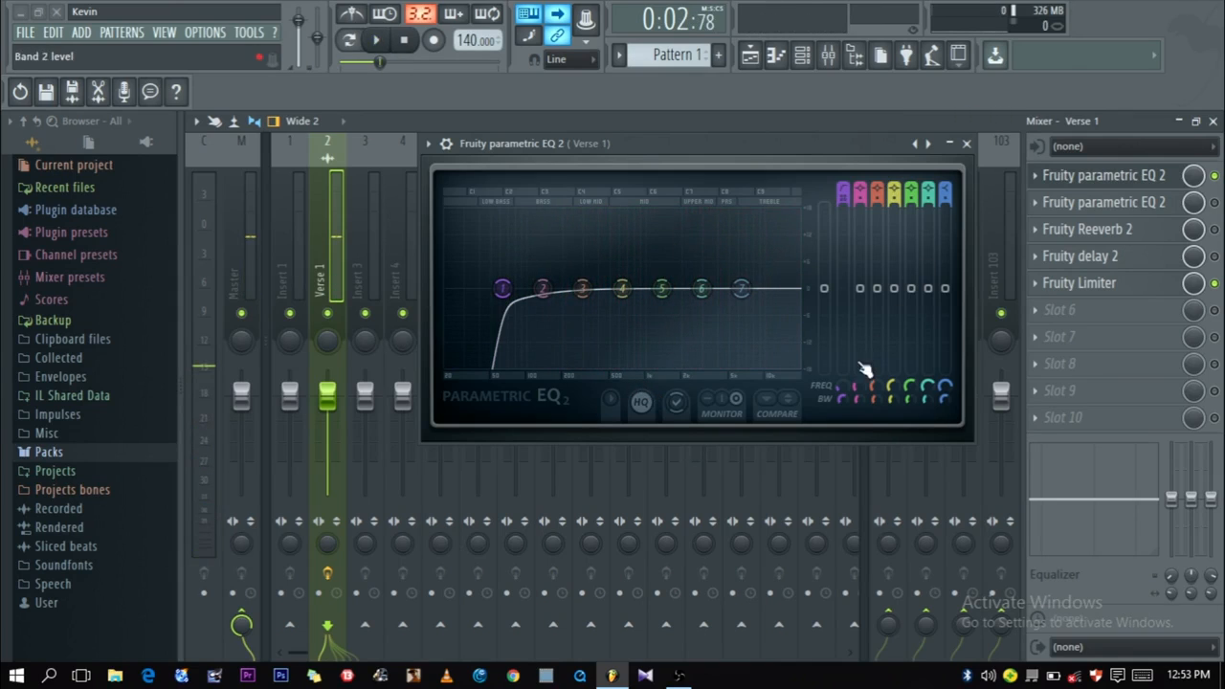
Step: Raise band 1's high-pass cutoff to 71 Hz and further to 115 Hz while playing the vocal
left_click_drag(502, 288, 508, 288)
key("space")
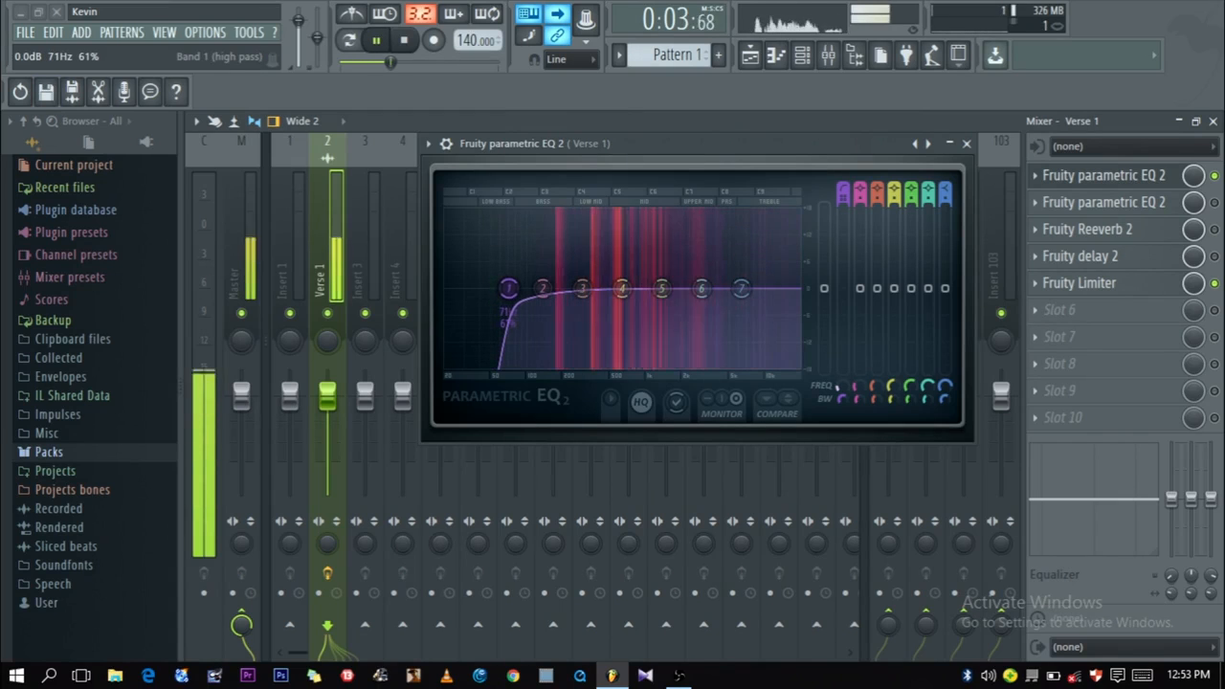
key("space")
key("space")
left_click_drag(508, 288, 531, 288)
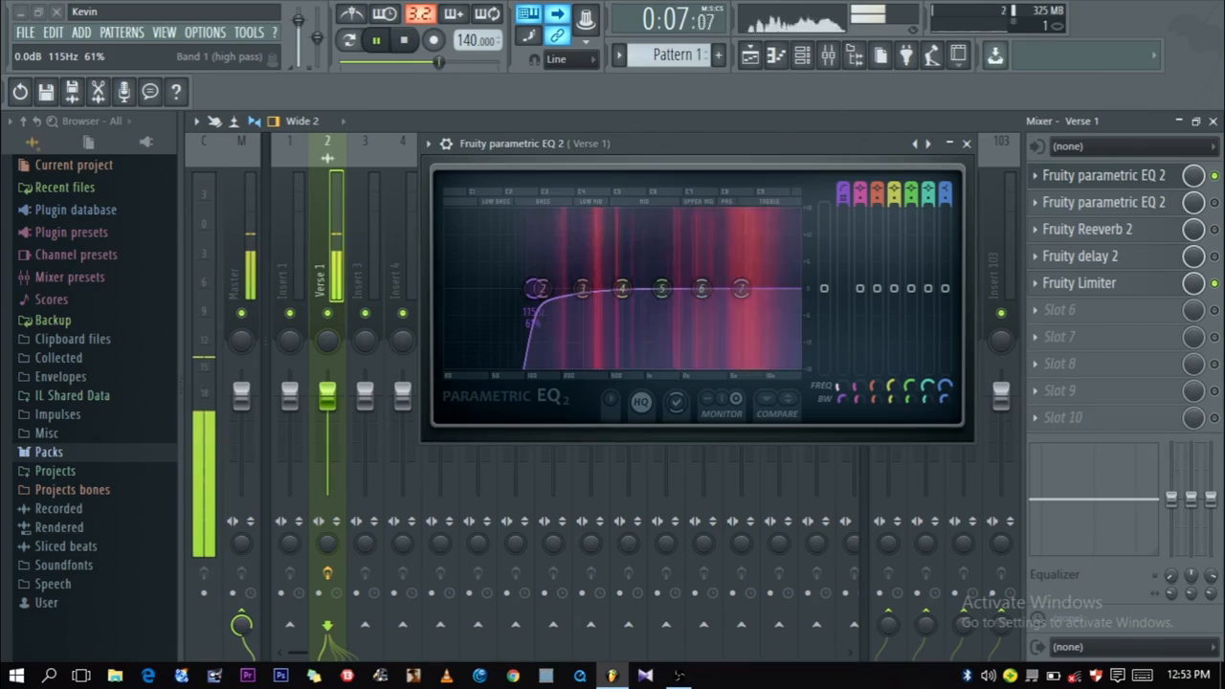
Step: Raise band 1's high-pass cutoff to 632 Hz and play the vocal to hear the thinned sound
left_click_drag(532, 288, 621, 288)
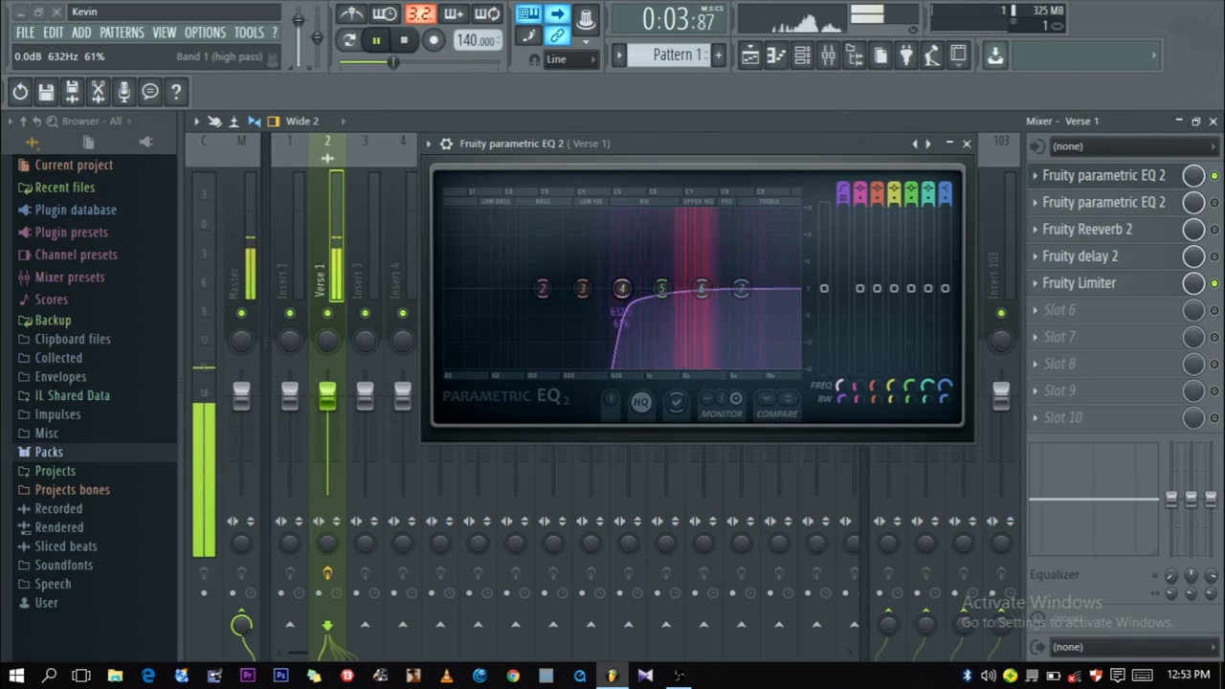
key("space")
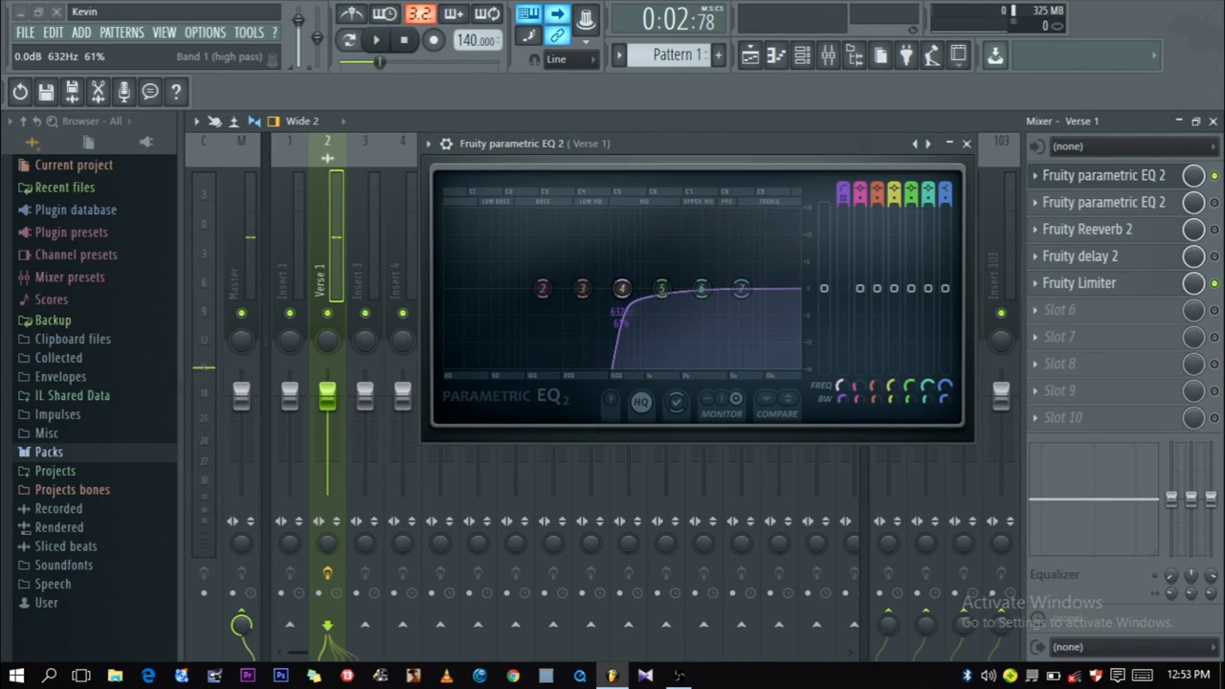
right_click(328, 351)
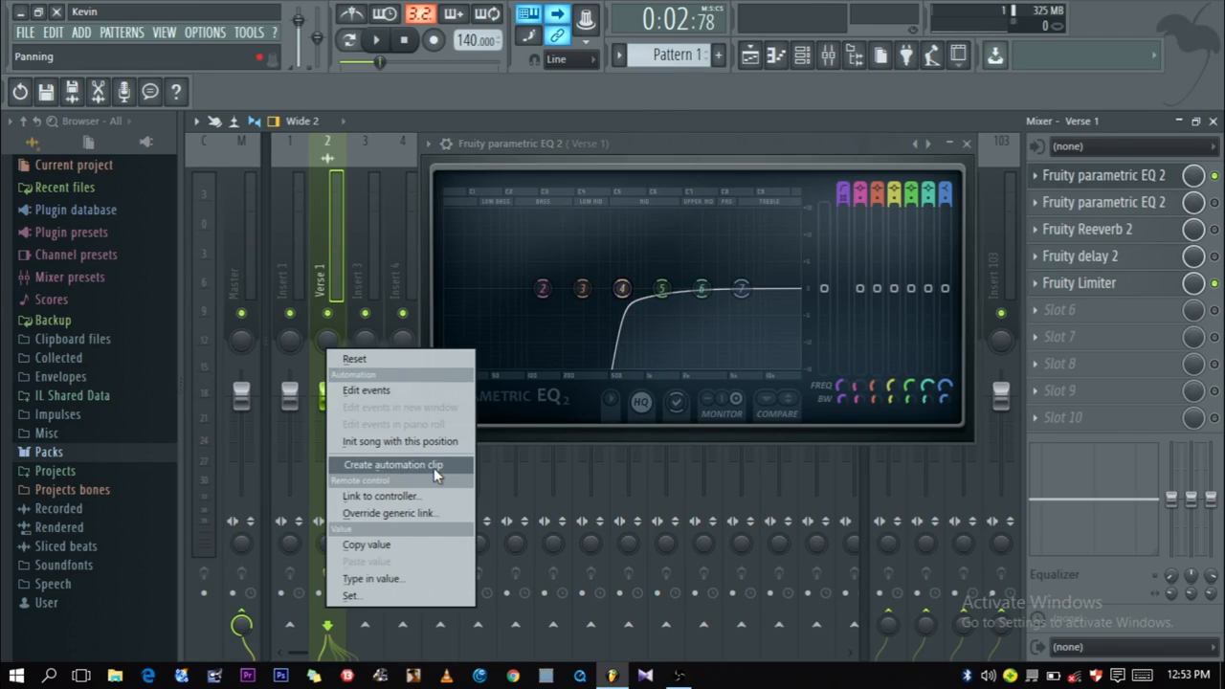
left_click(654, 153)
key("space")
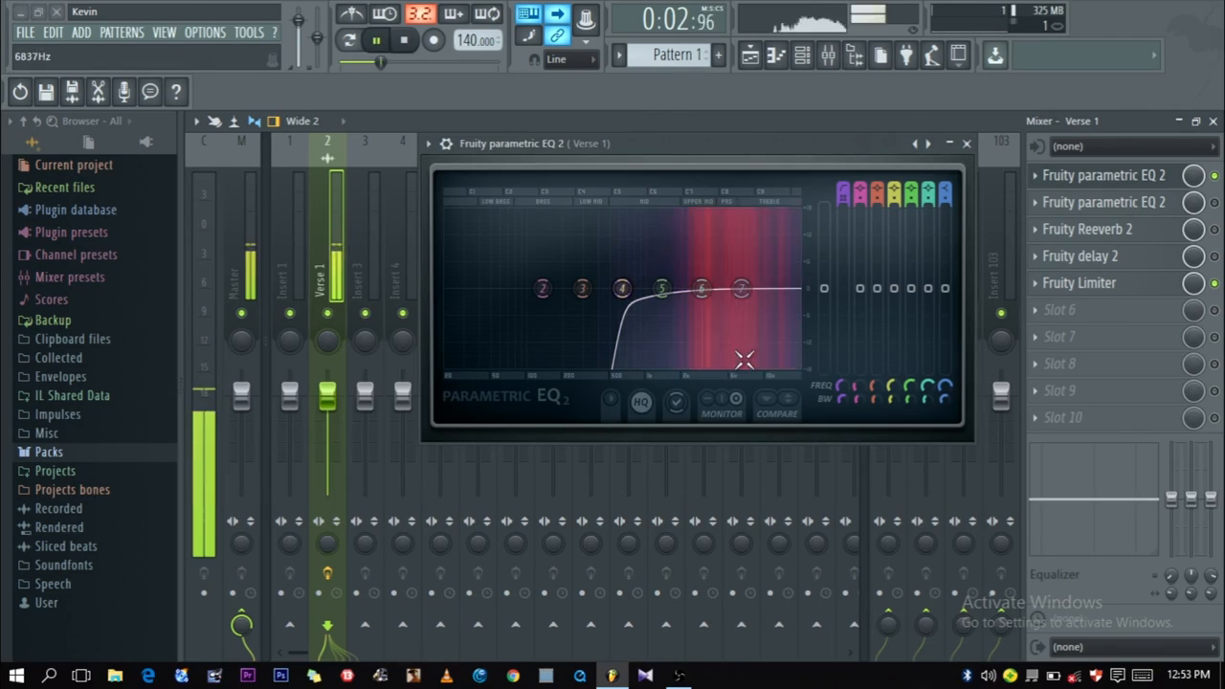
key("space")
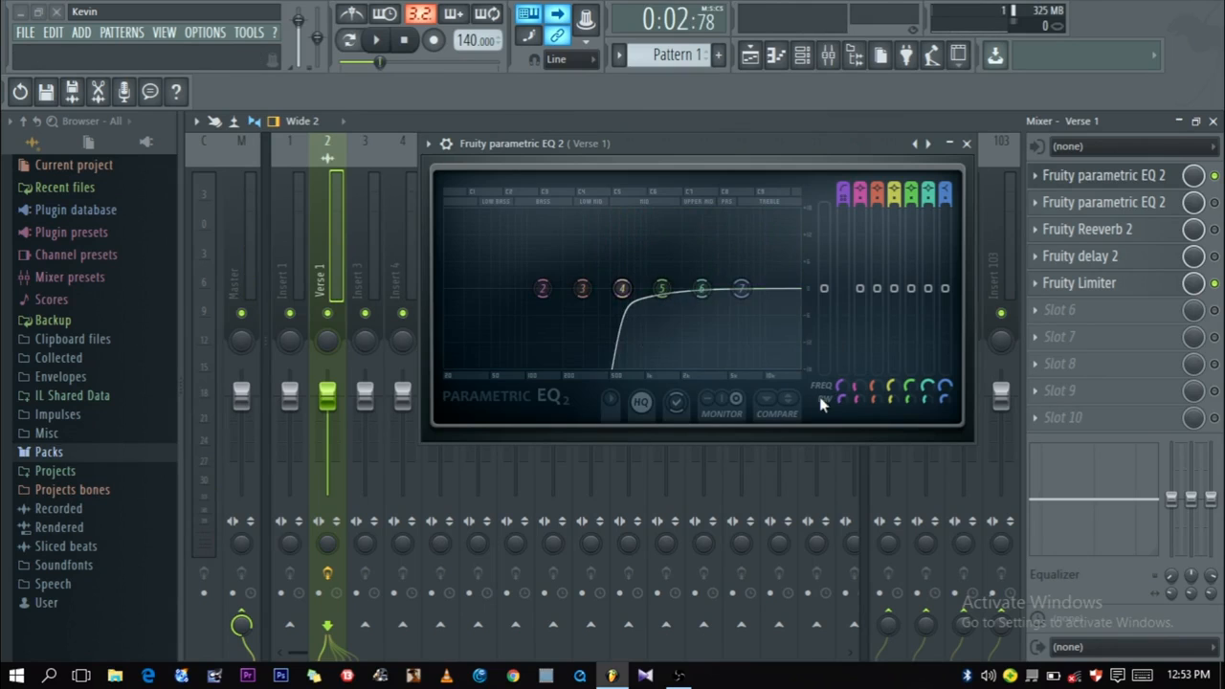
Step: Lower band 1's high-pass cutoff to just below band 2 while playing the vocal, and listen again
key("space")
left_click_drag(621, 288, 540, 288)
key("space")
key("space")
key("space")
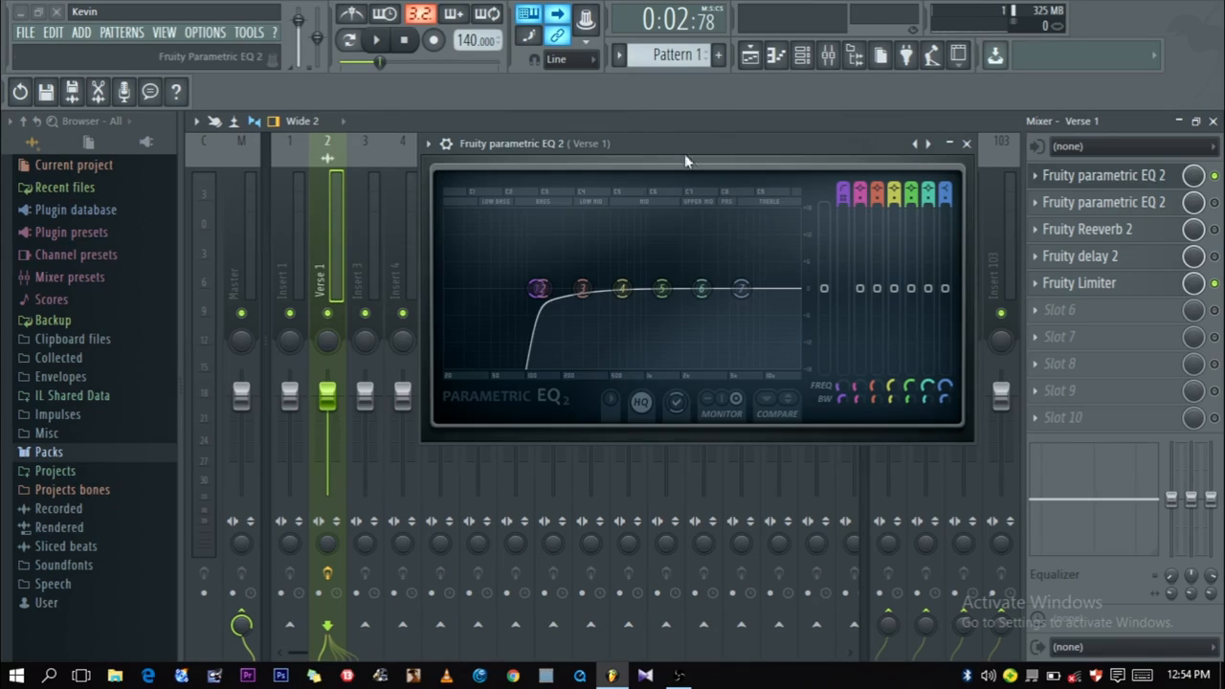
Step: Reposition the equalizer window over the mixer and play the vocal through the high-pass filter
left_click_drag(671, 149, 671, 185)
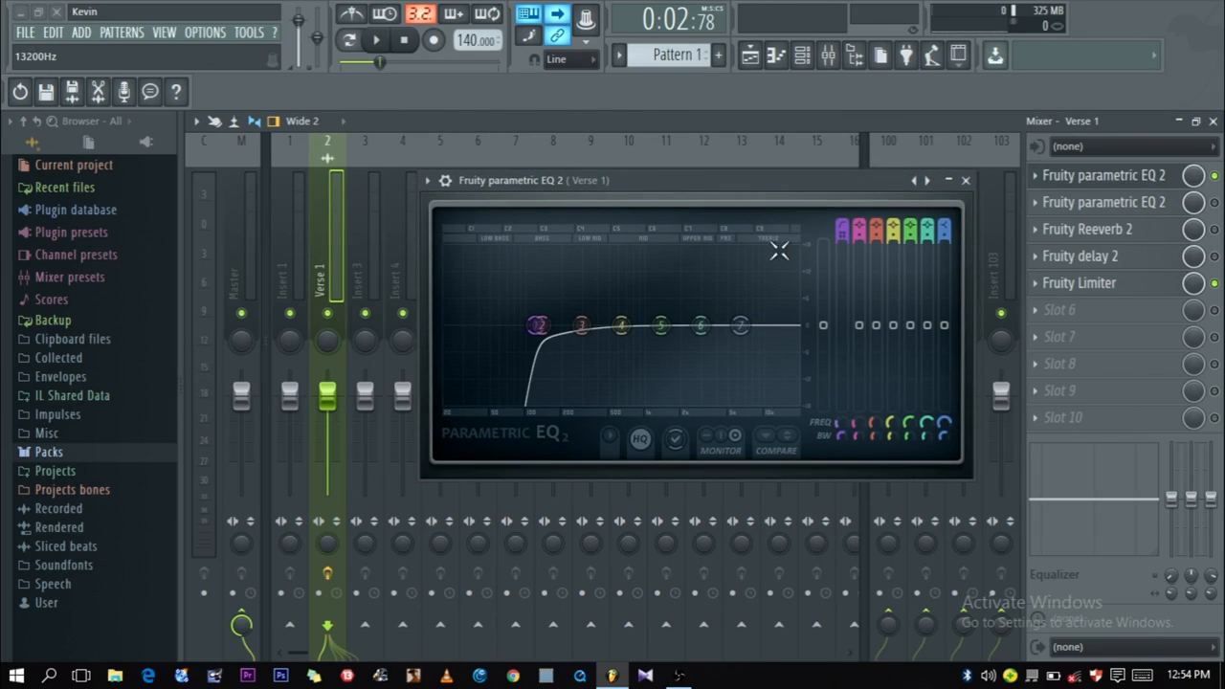
left_click_drag(744, 182, 676, 184)
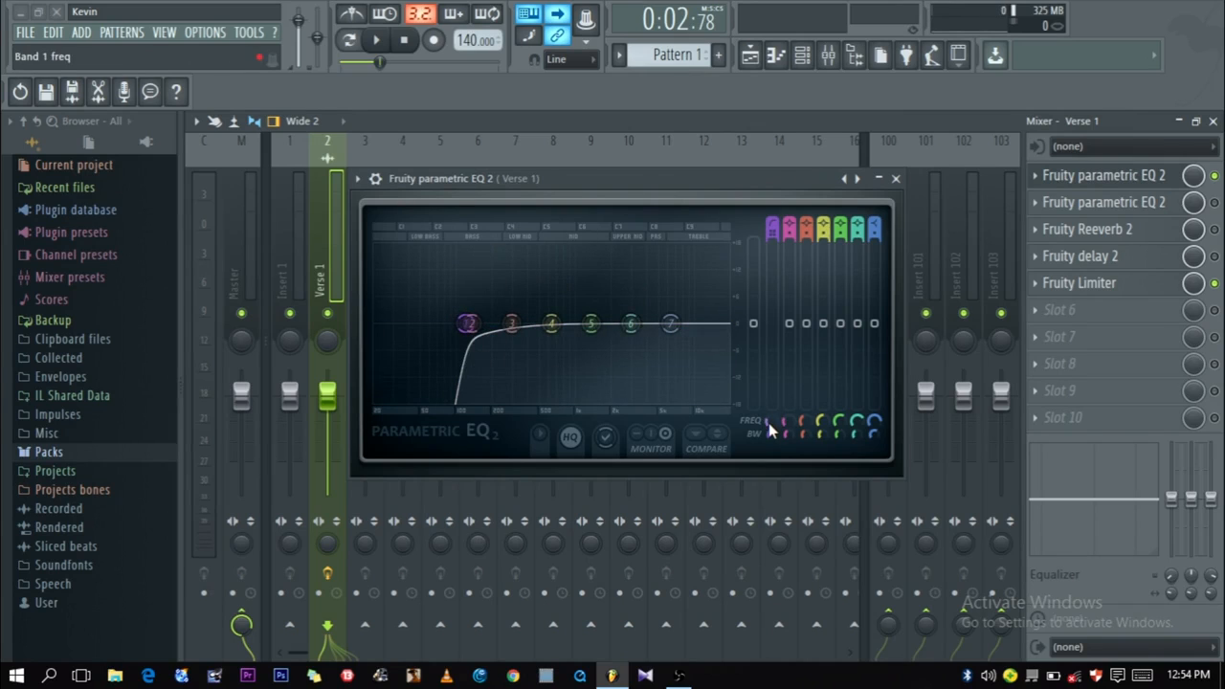
key("space")
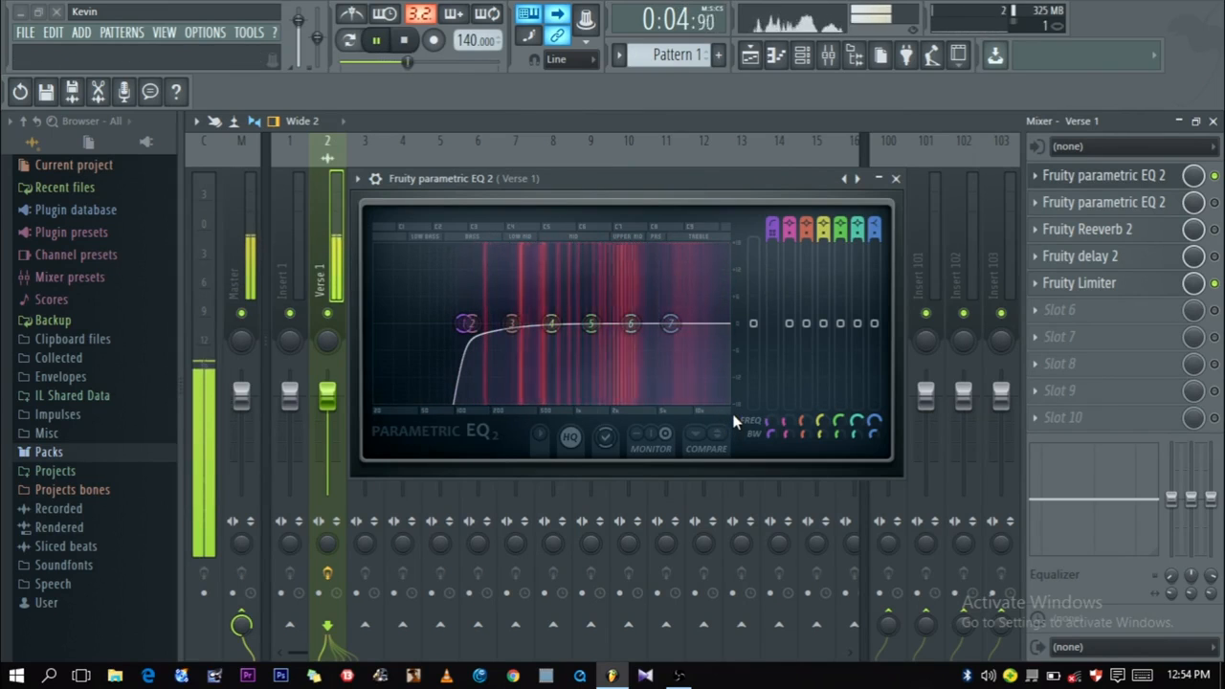
key("space")
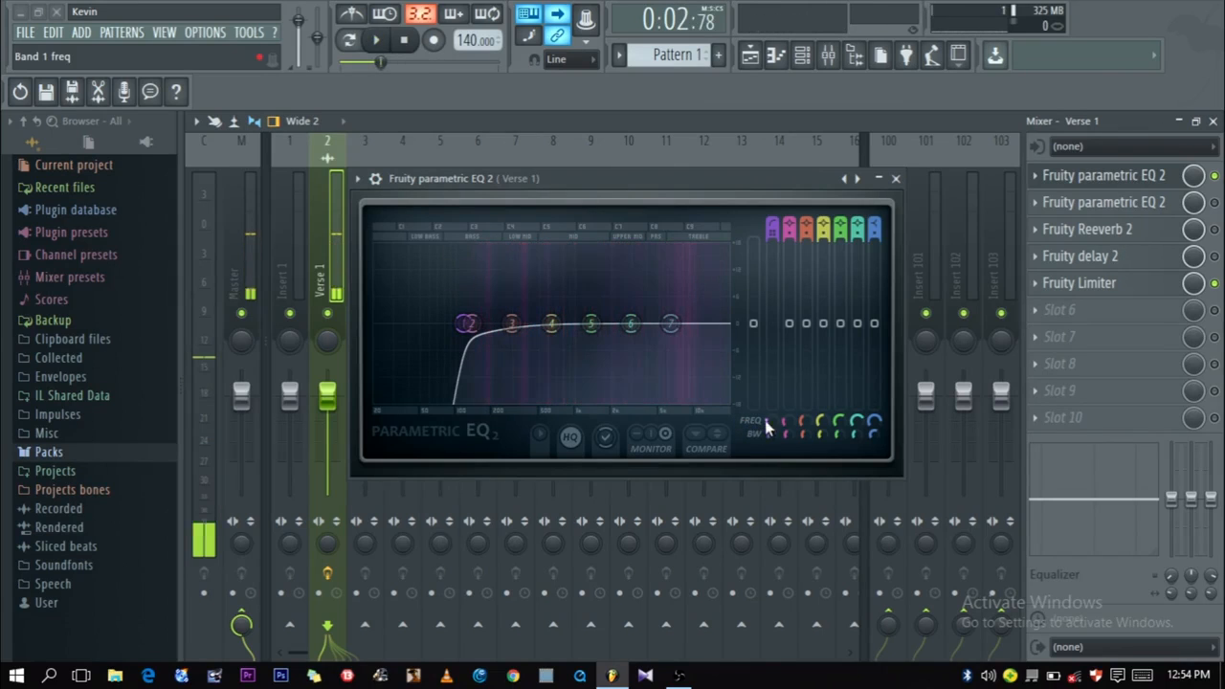
Step: Sweep band 1's high-pass cutoff up to 11674 Hz and back down to 412 Hz, playing the vocal to compare
left_click_drag(770, 420, 770, 354)
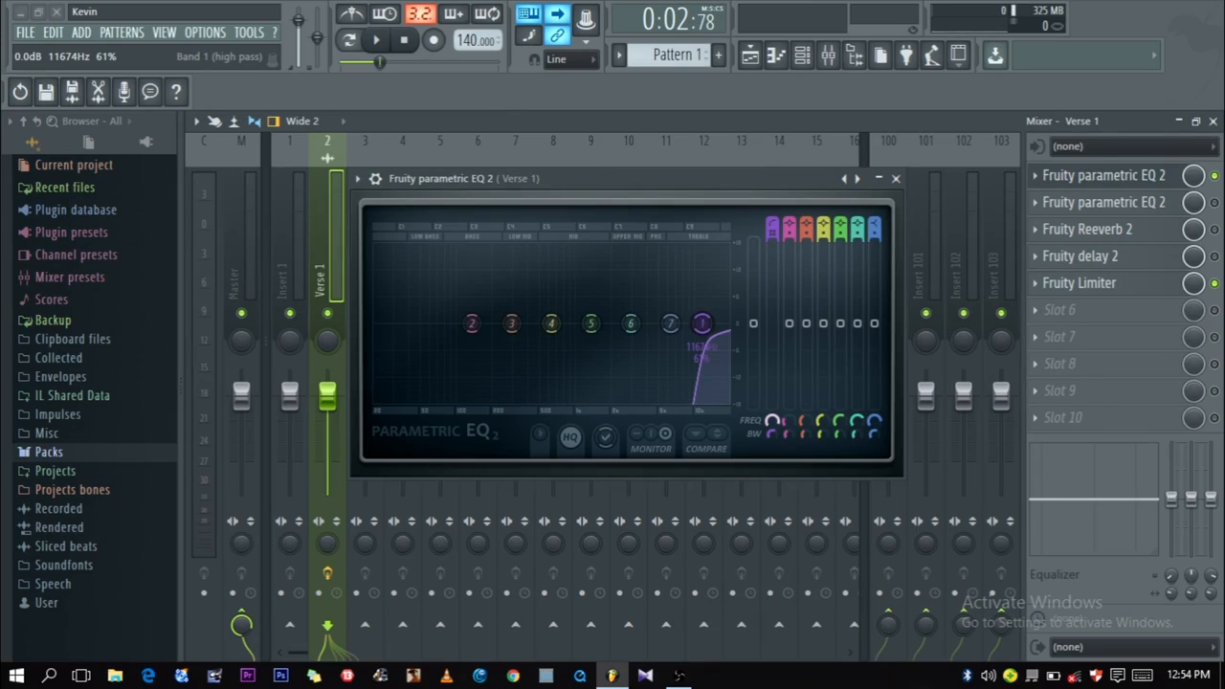
key("space")
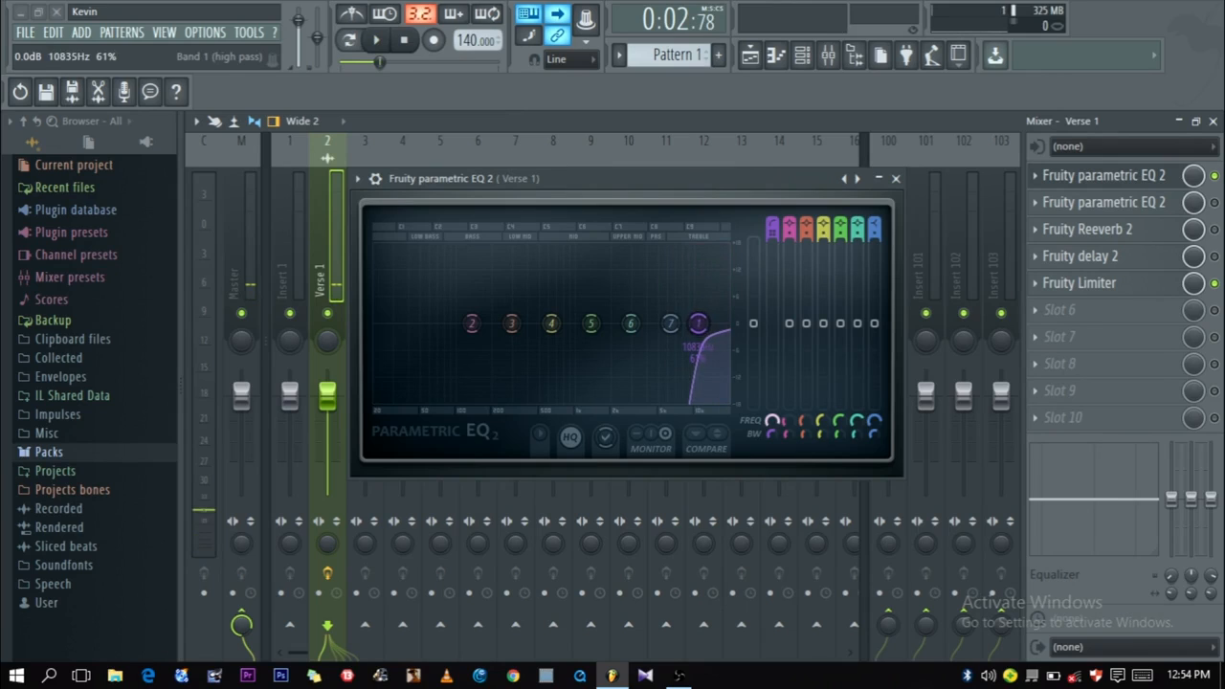
key("space")
left_click_drag(691, 324, 514, 324)
key("space")
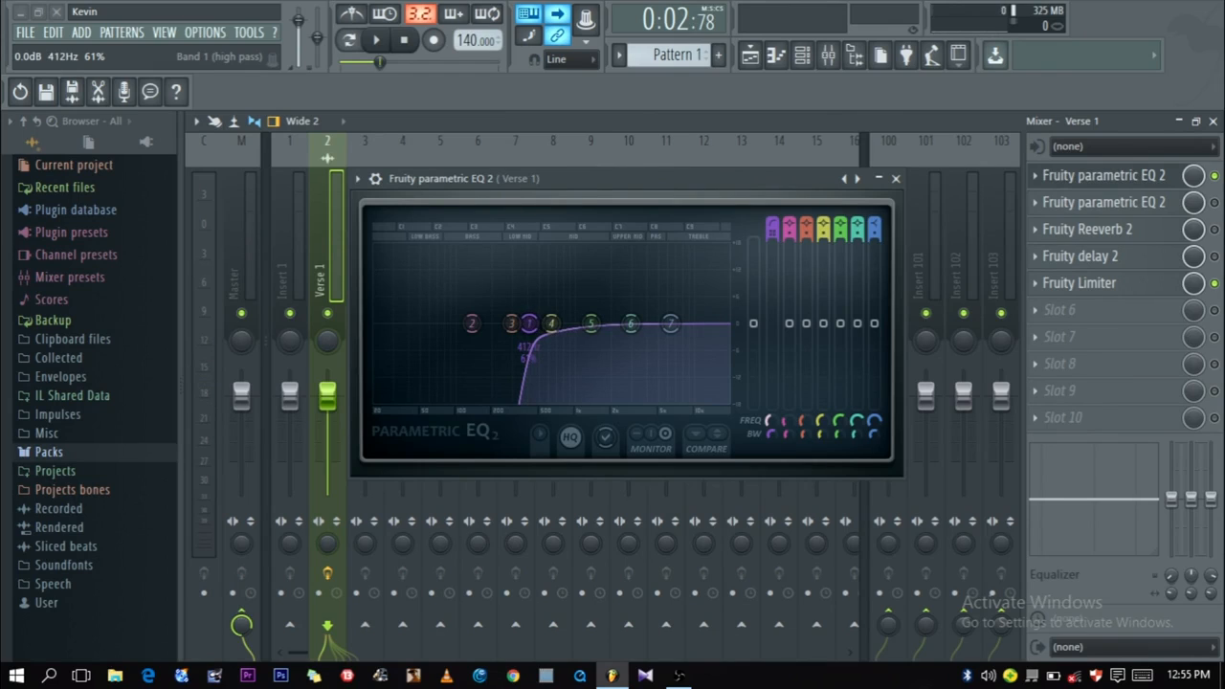
Step: Fine-tune band 1's high-pass cutoff from 150 Hz through 161 Hz to 145 Hz while listening to the vocal
key("space")
left_click_drag(514, 324, 476, 323)
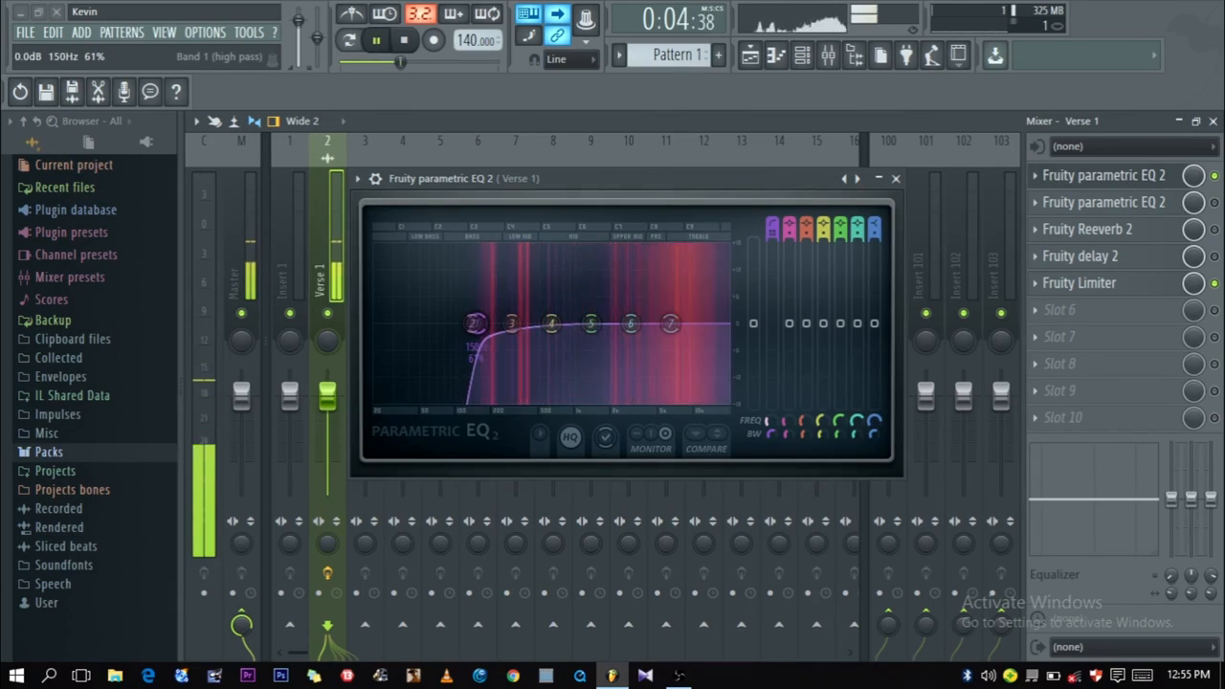
left_click_drag(476, 324, 479, 324)
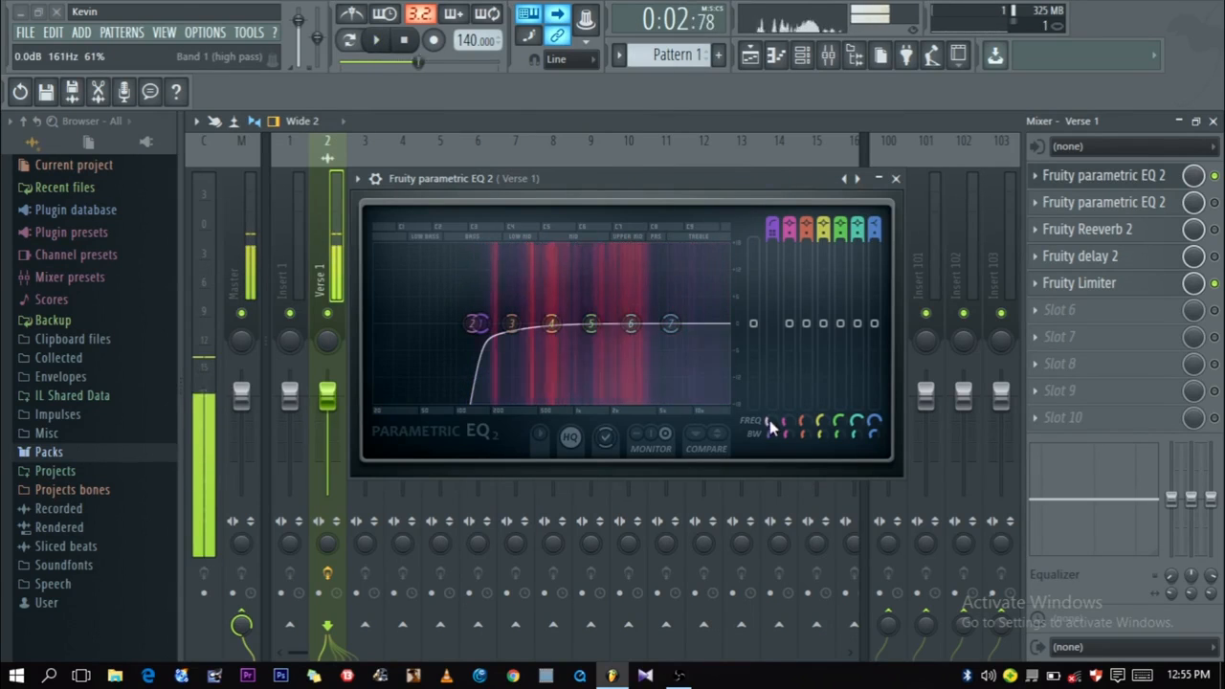
key("space")
key("space")
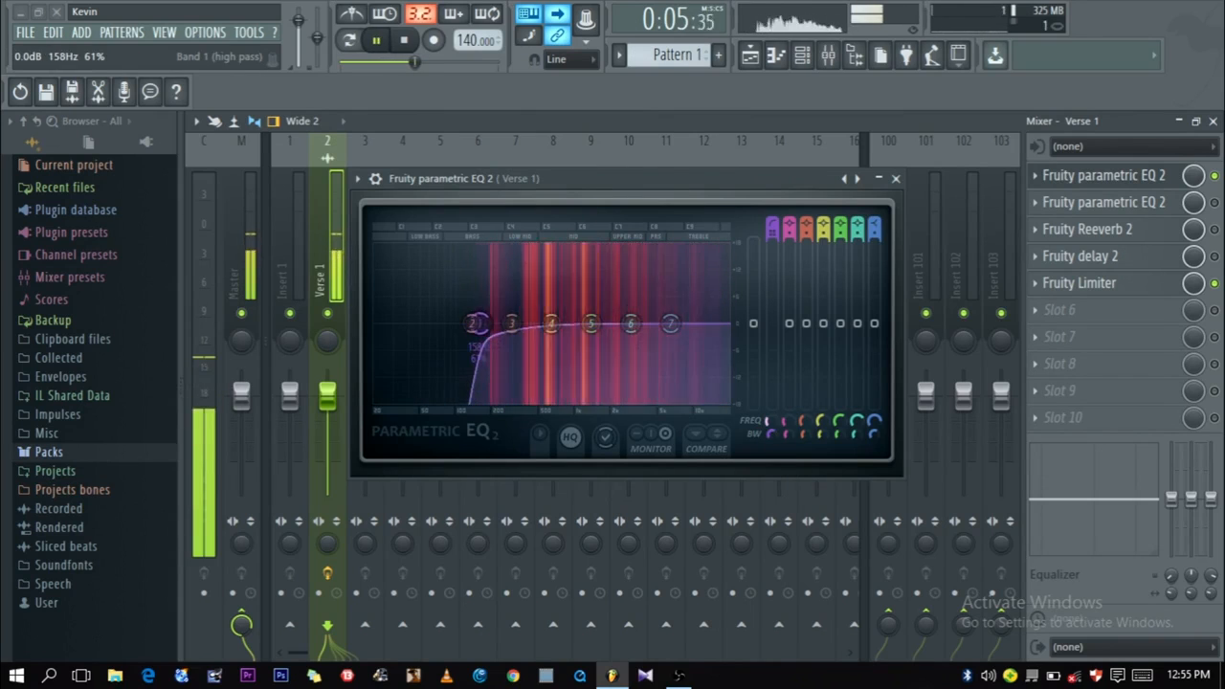
left_click_drag(478, 323, 474, 324)
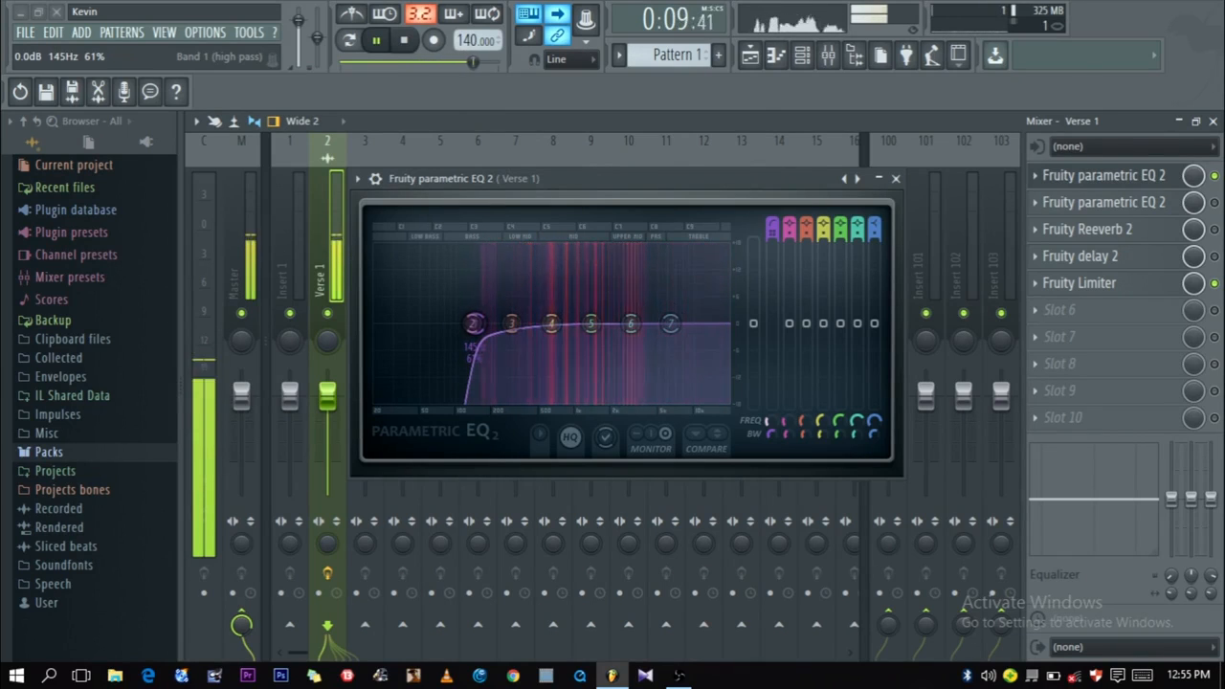
key("space")
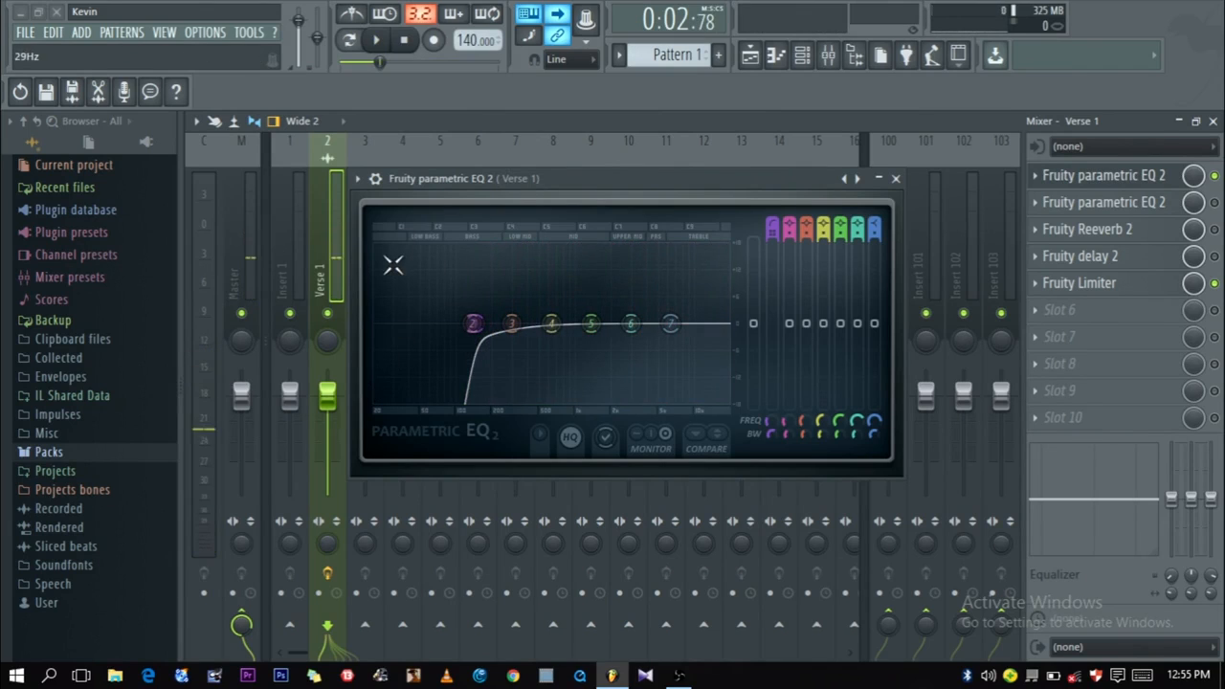
Step: Play the vocal again and set band 1's high-pass cutoff to 130 Hz, then stop playback
key("space")
key("space")
left_click_drag(550, 182, 549, 180)
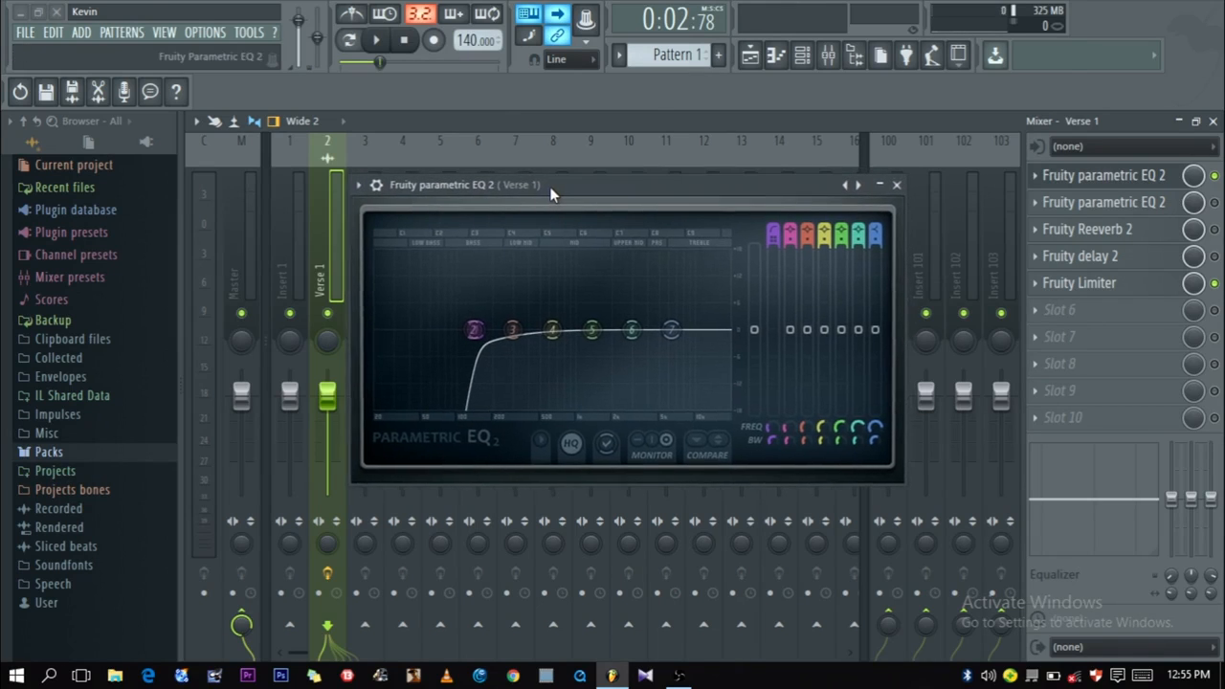
key("space")
left_click_drag(770, 420, 771, 429)
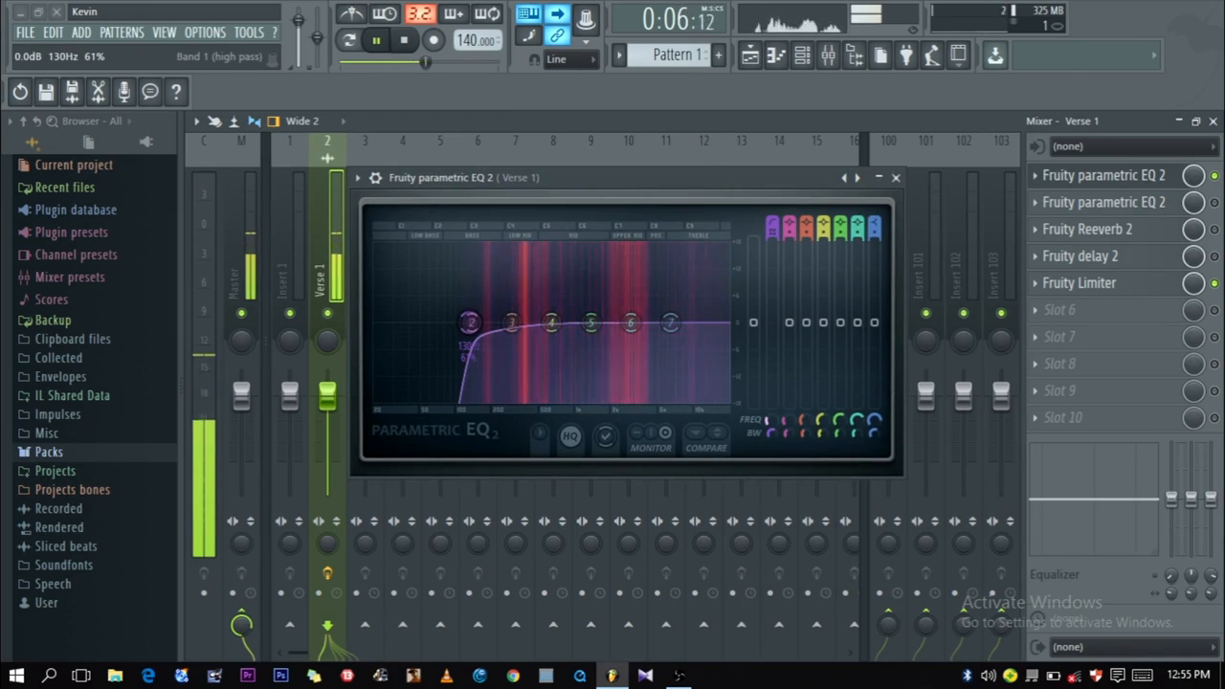
key("space")
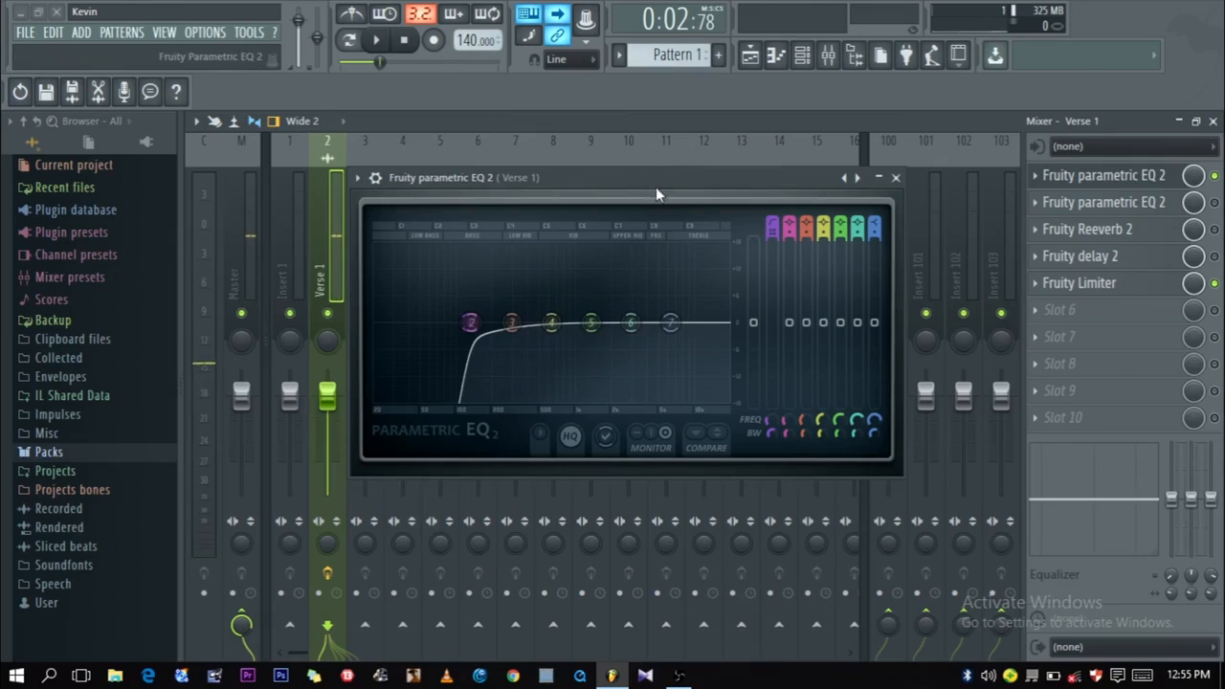
Step: Close the first equalizer, then open and enable the second Fruity Parametric EQ 2 on Verse 1
left_click(895, 179)
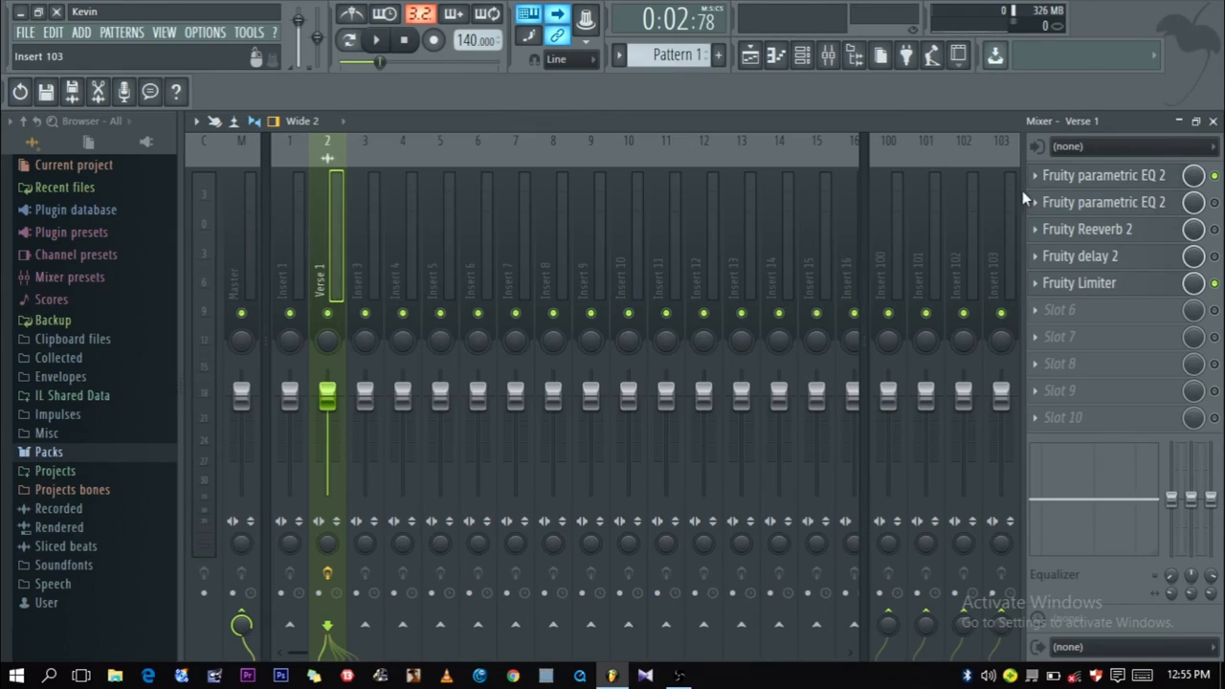
left_click(1094, 201)
left_click_drag(442, 268, 640, 198)
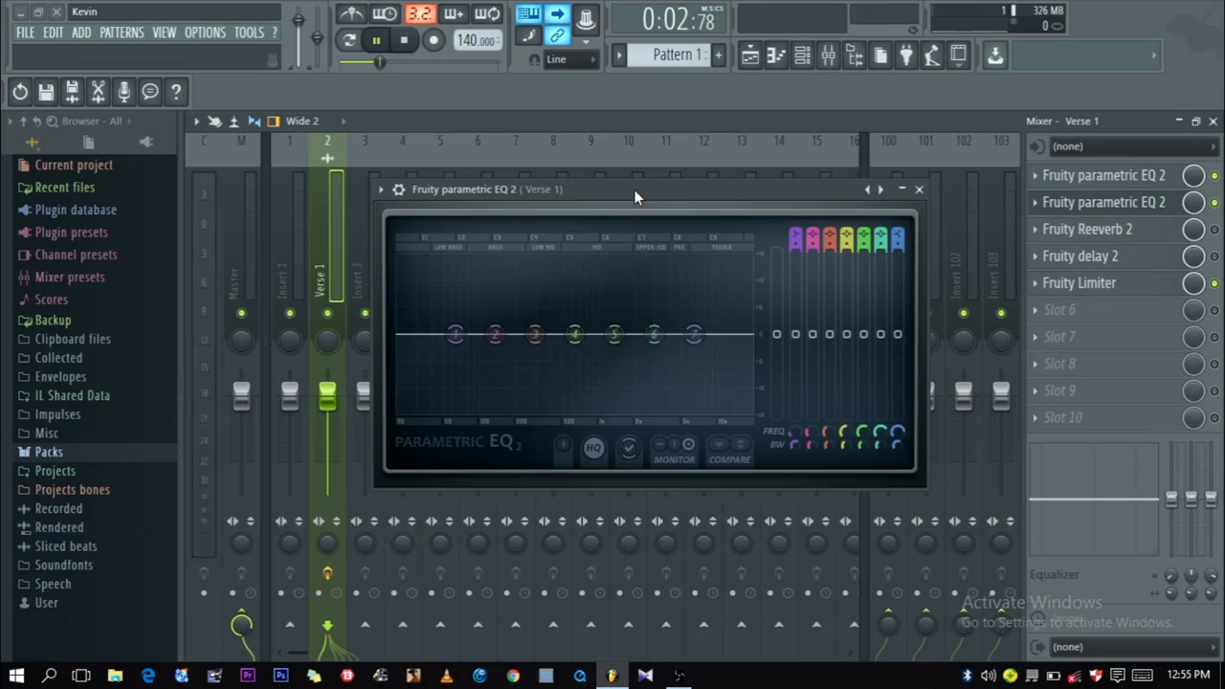
Step: Play the vocal through the second equalizer and look at the options of its peaking band 6
key("space")
left_click_drag(591, 200, 622, 185)
key("space")
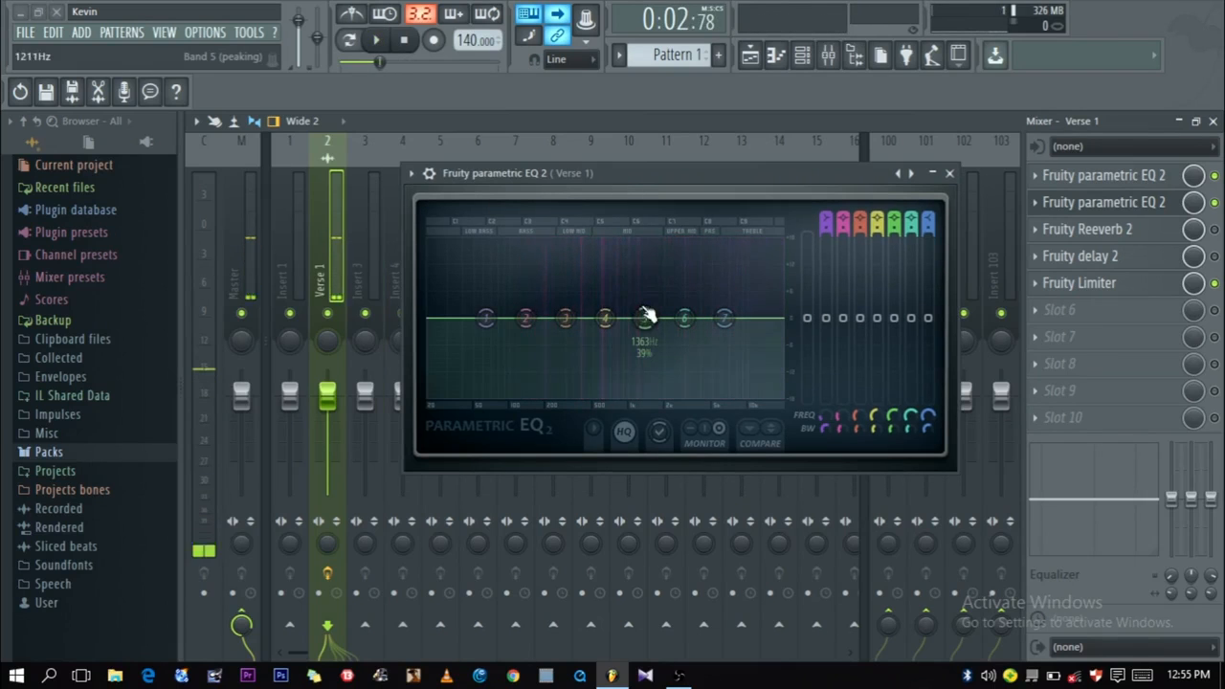
right_click(685, 320)
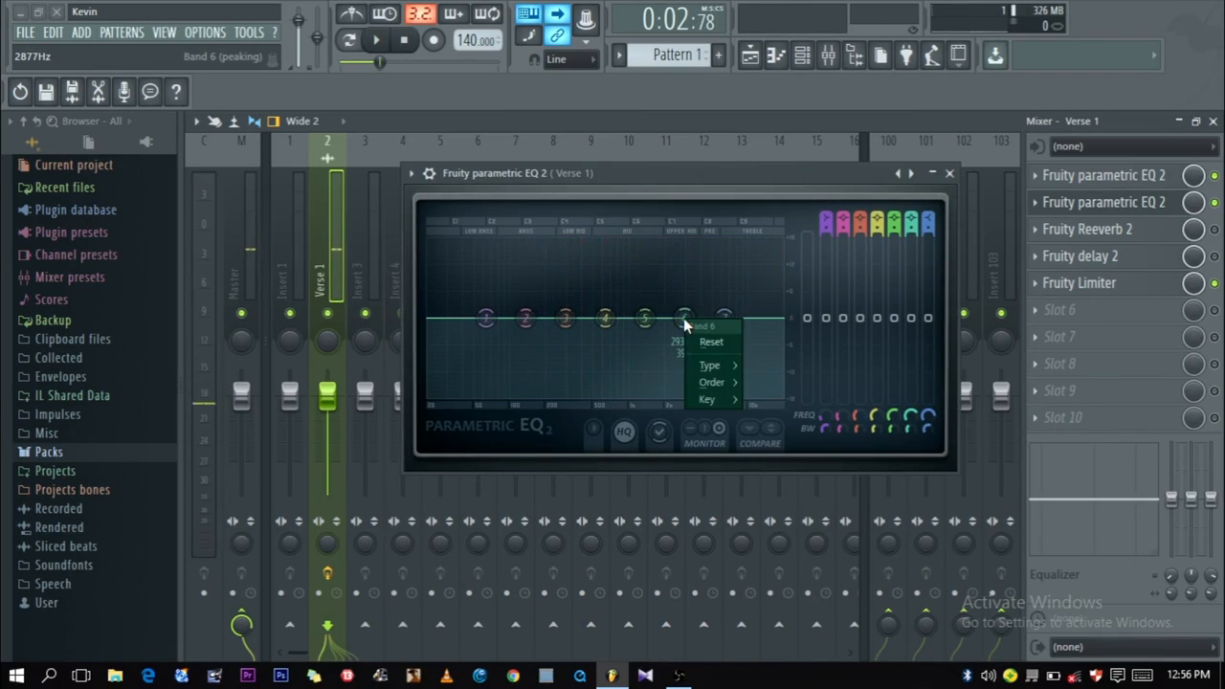
left_click(685, 319)
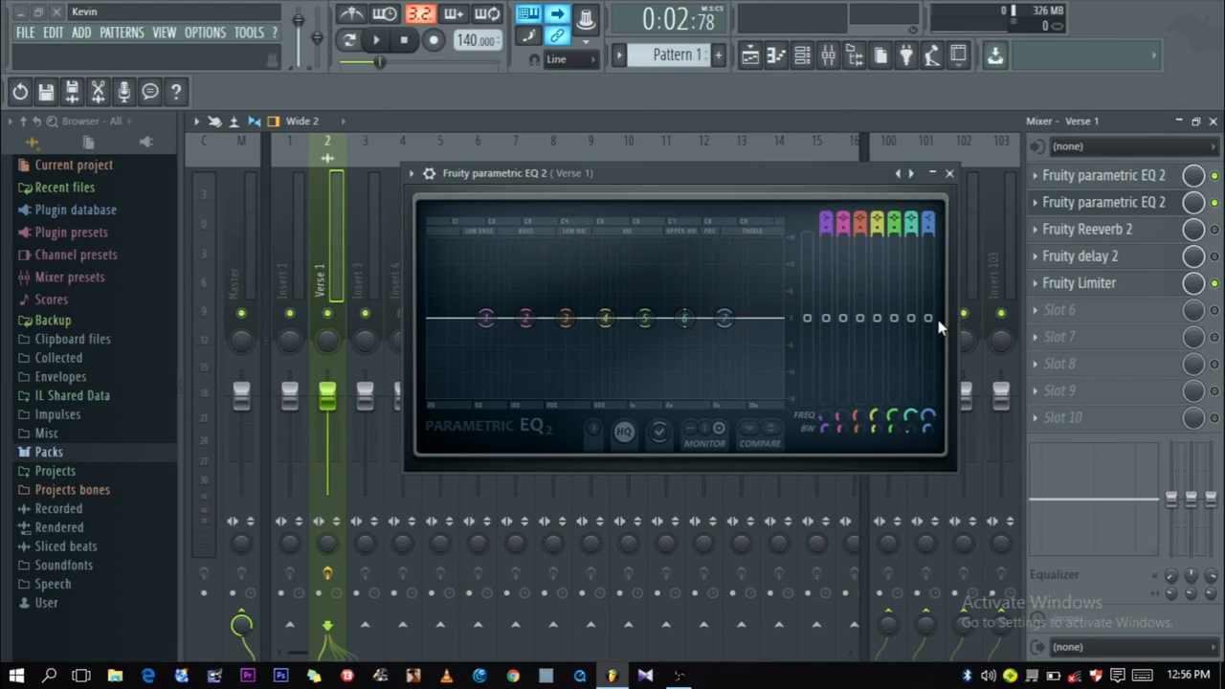
Step: Boost band 6 of the second equalizer to 18 dB at 2936 Hz and narrow its bandwidth to 0%
left_click_drag(919, 328, 912, 245)
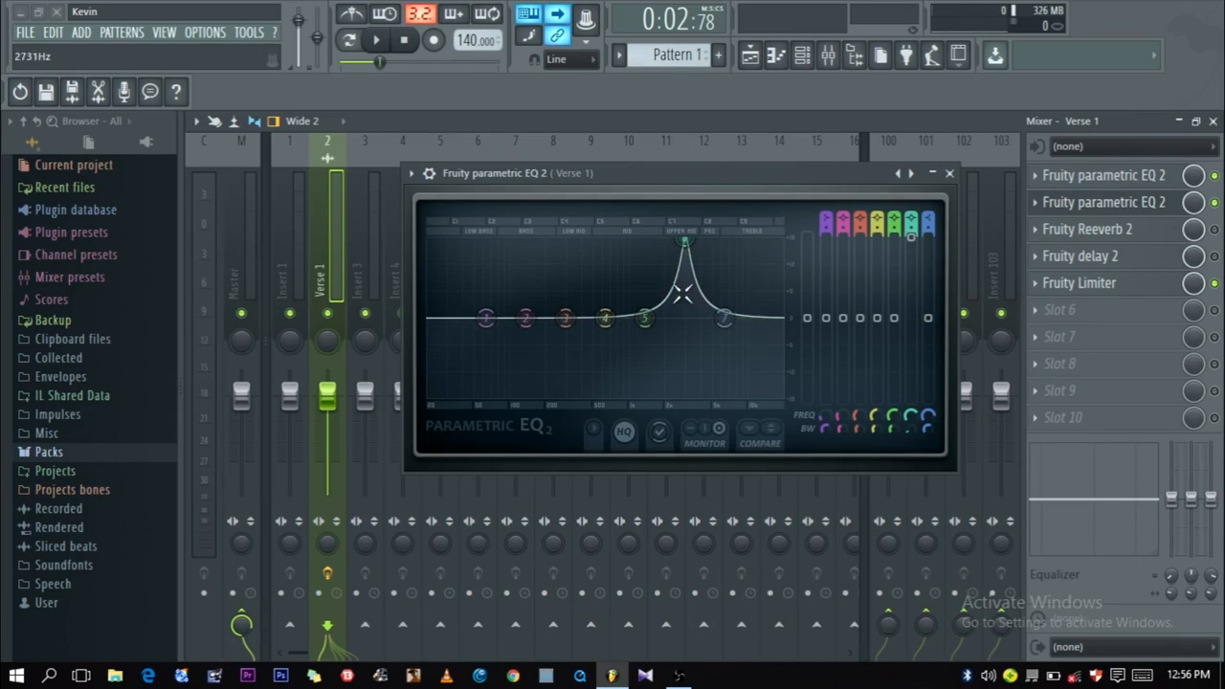
scroll(692, 251, "down", 2)
scroll(695, 257, "down", 2)
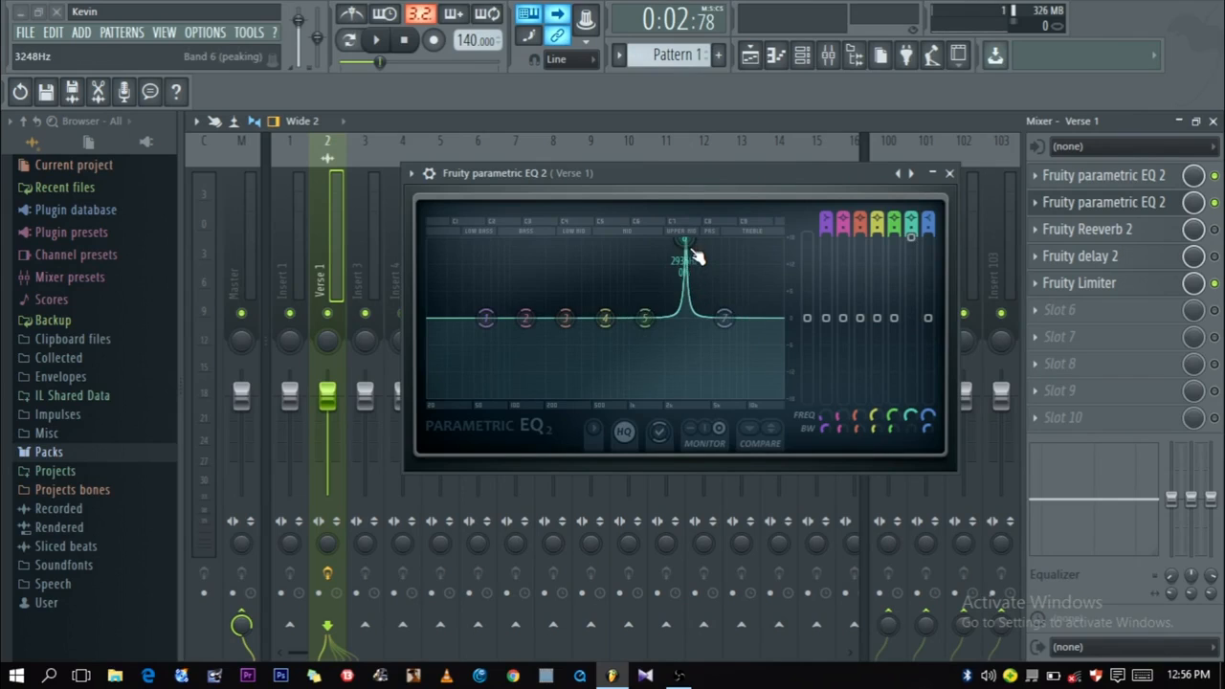
scroll(696, 258, "down", 1)
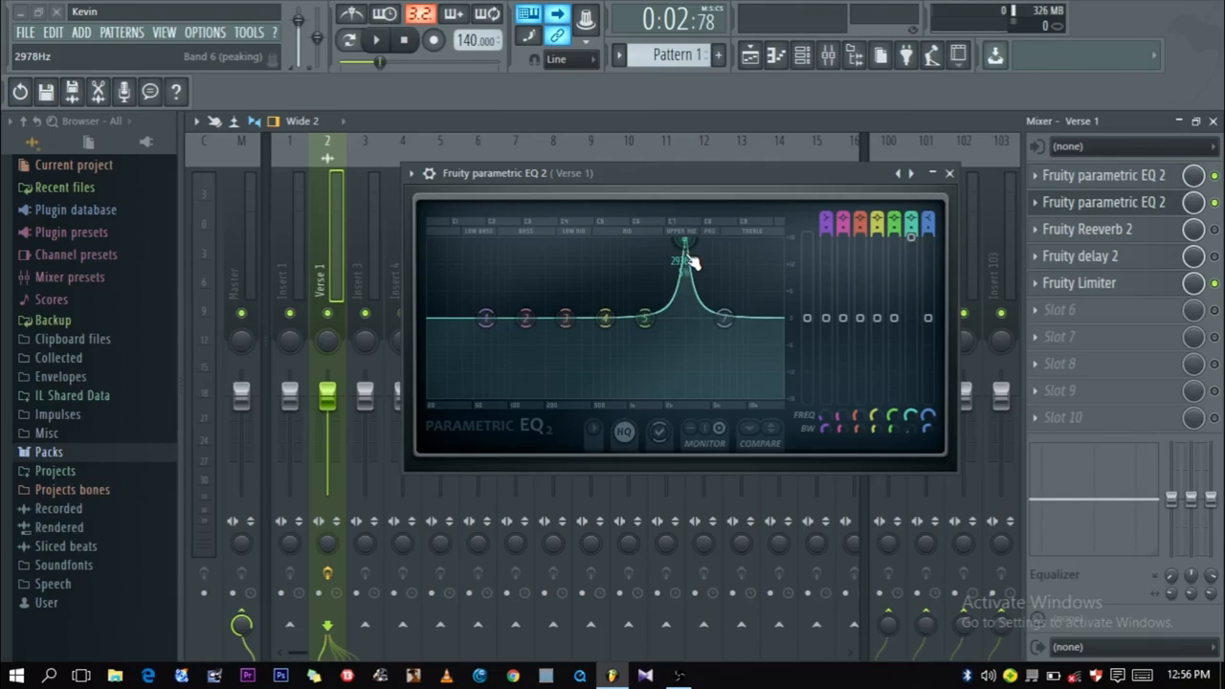
scroll(692, 262, "up", 7)
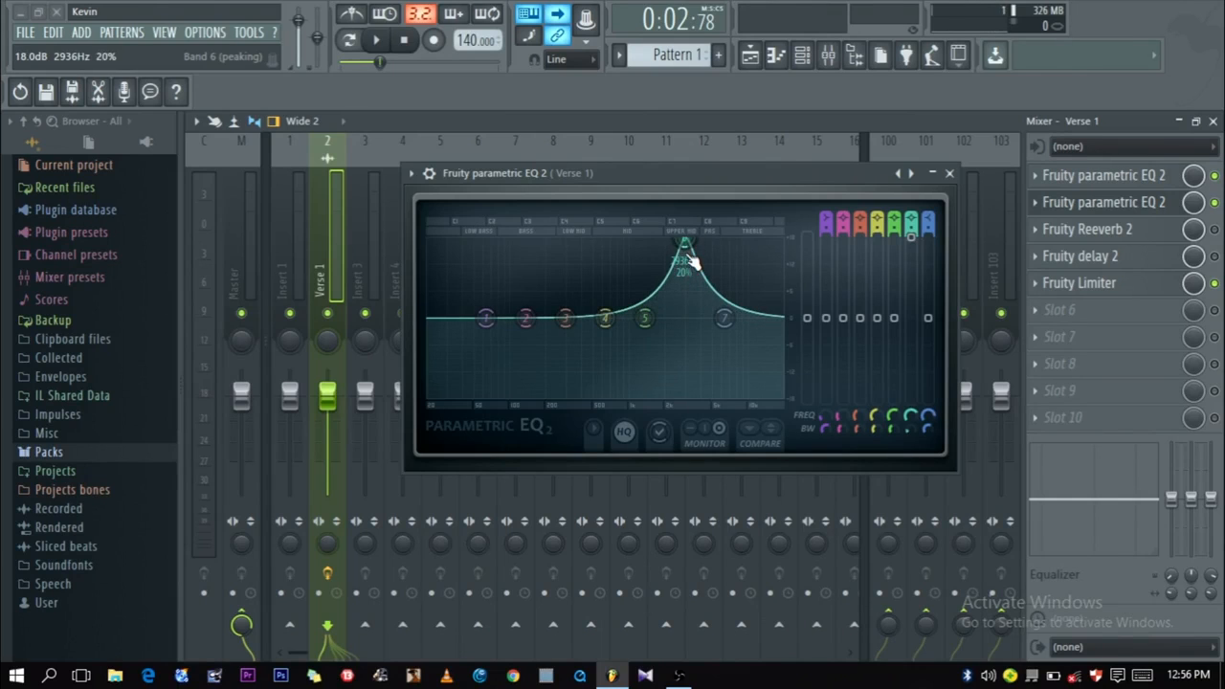
scroll(698, 261, "up", 3)
scroll(698, 264, "down", 10)
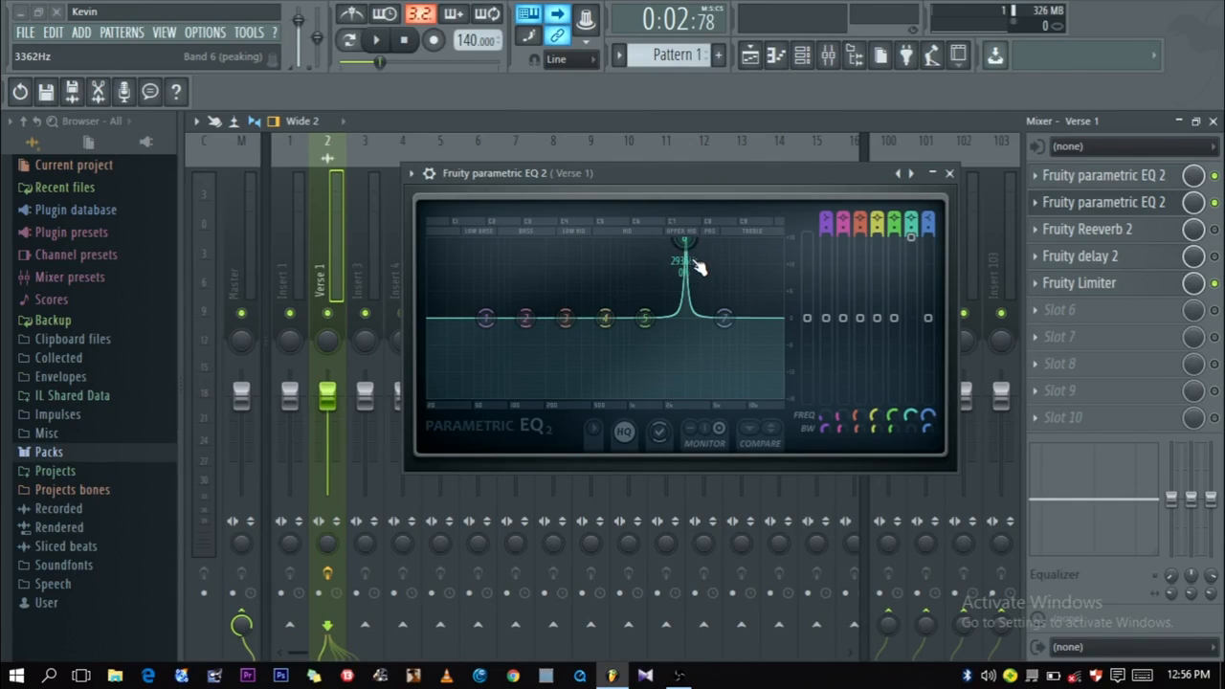
scroll(696, 265, "up", 5)
scroll(697, 264, "down", 6)
Step: Play and stop the vocal repeatedly to hear the narrow band 6 boost
key("space")
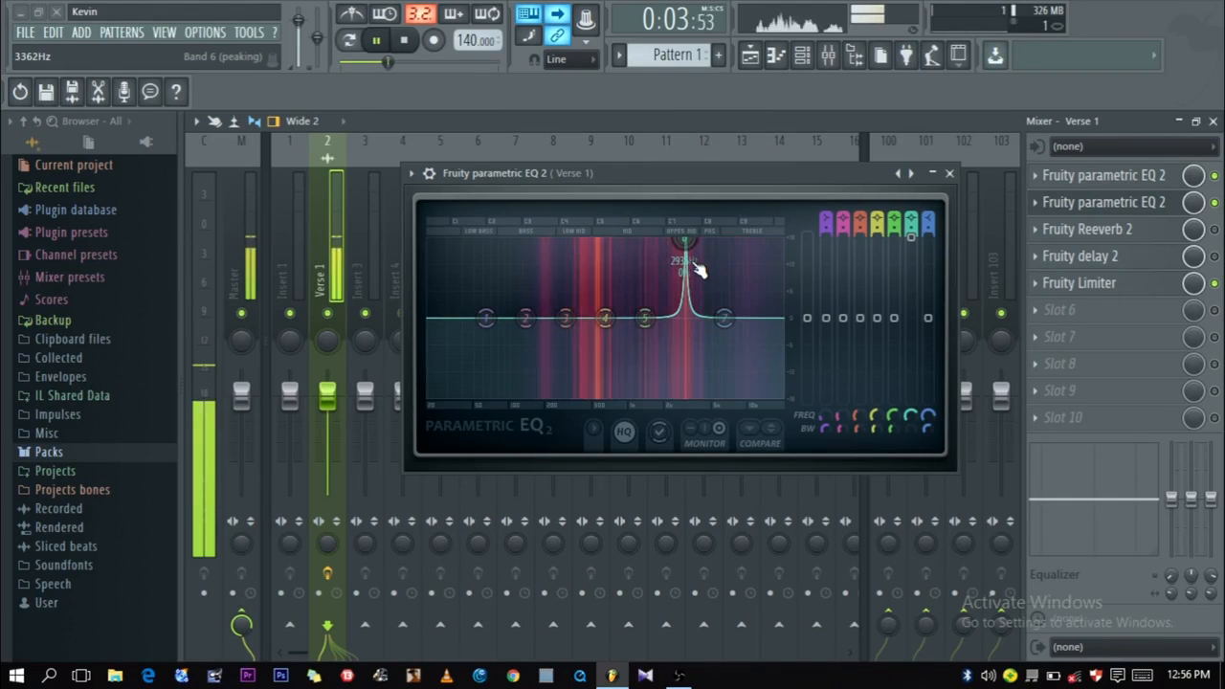
key("space")
key("space")
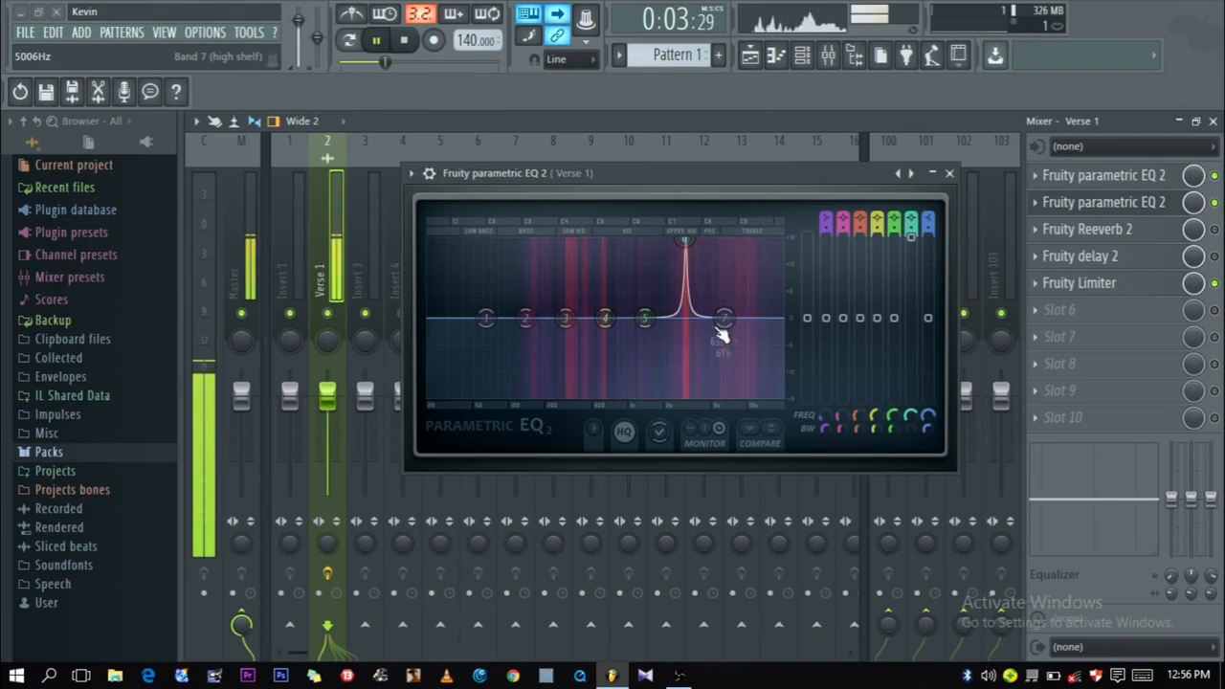
key("space")
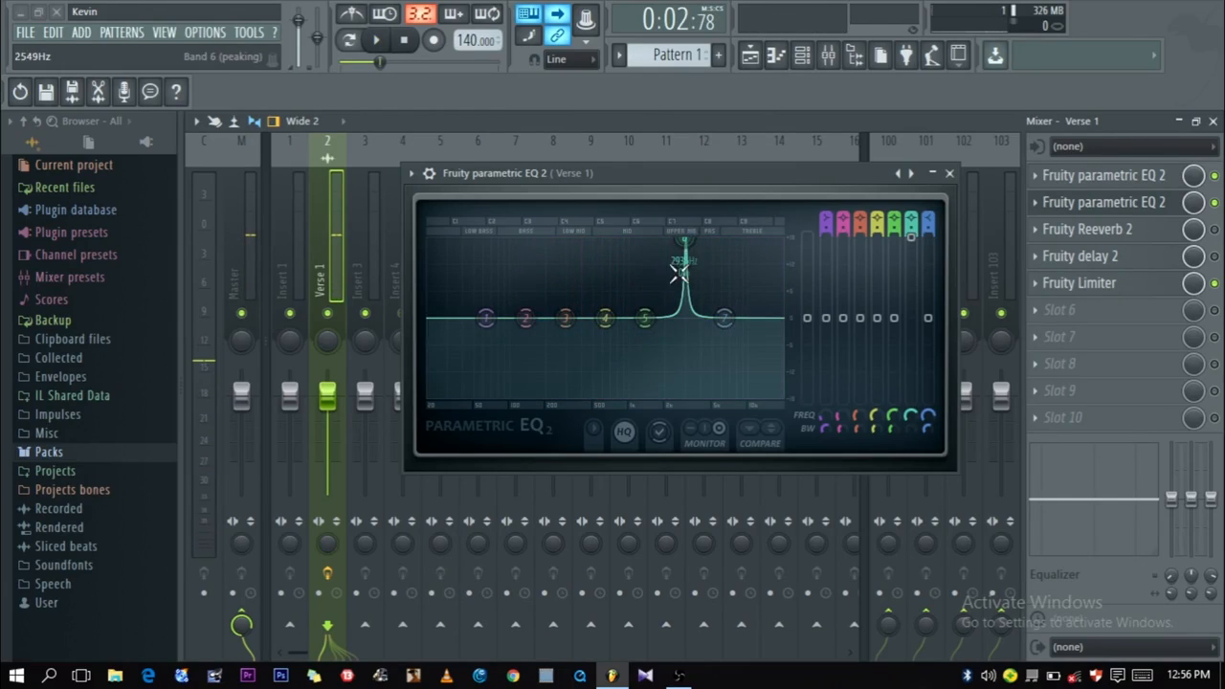
key("space")
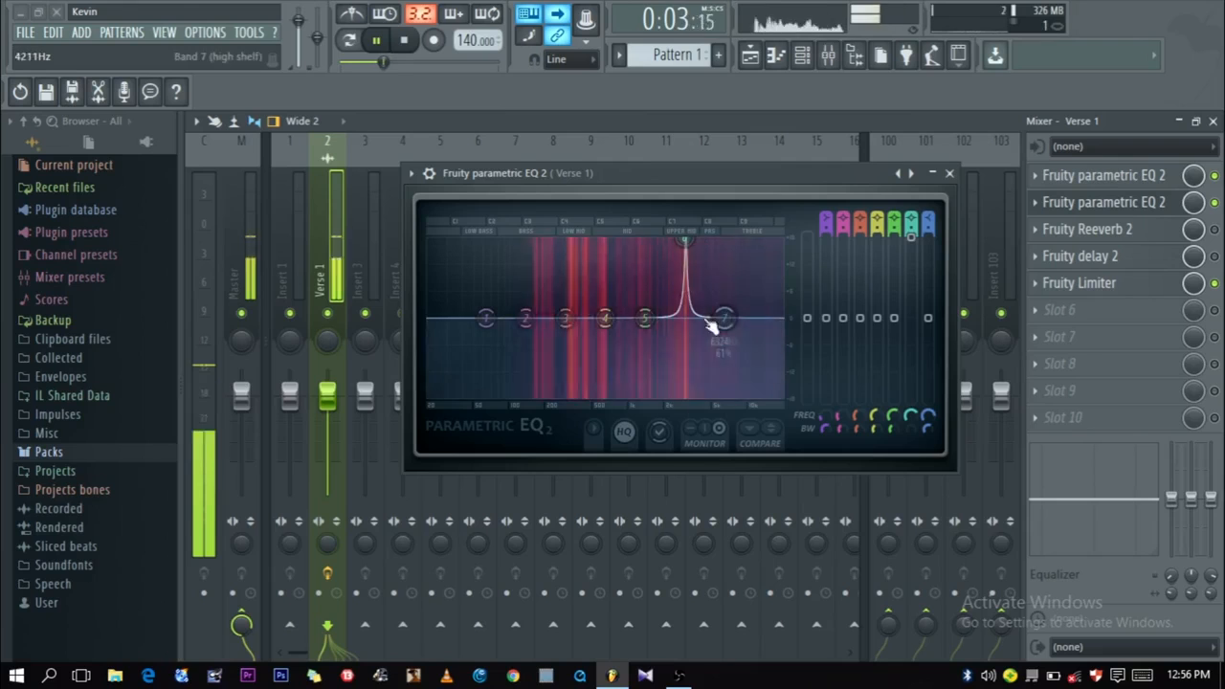
key("space")
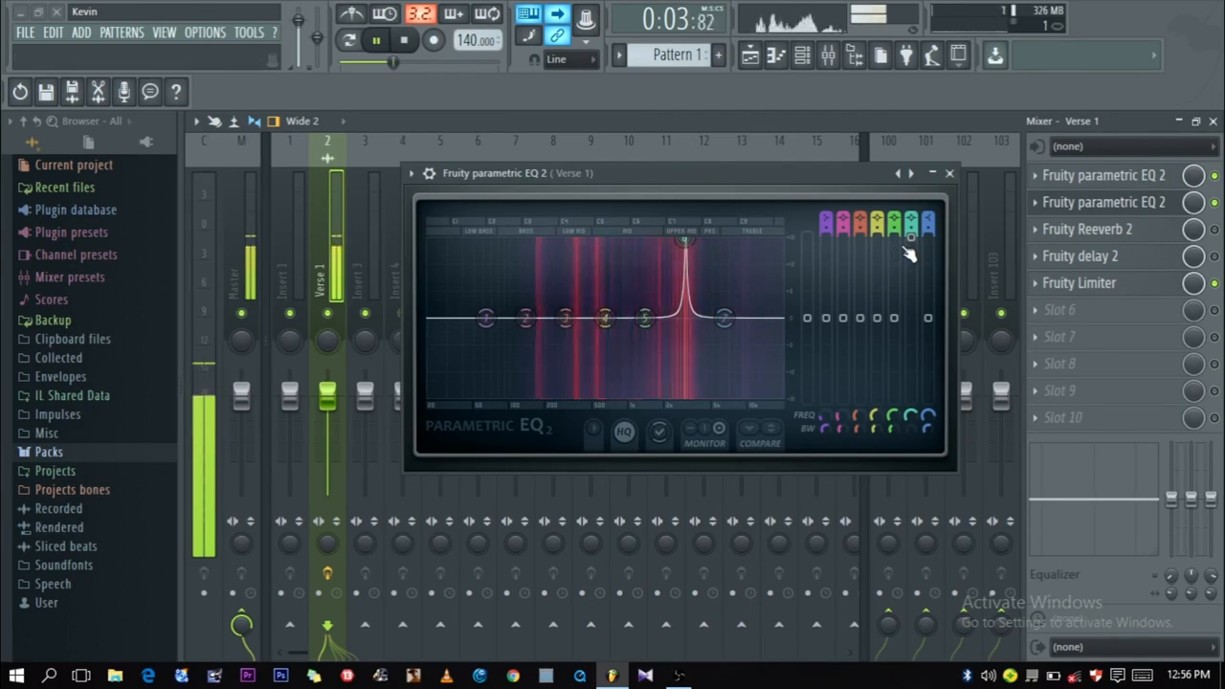
key("space")
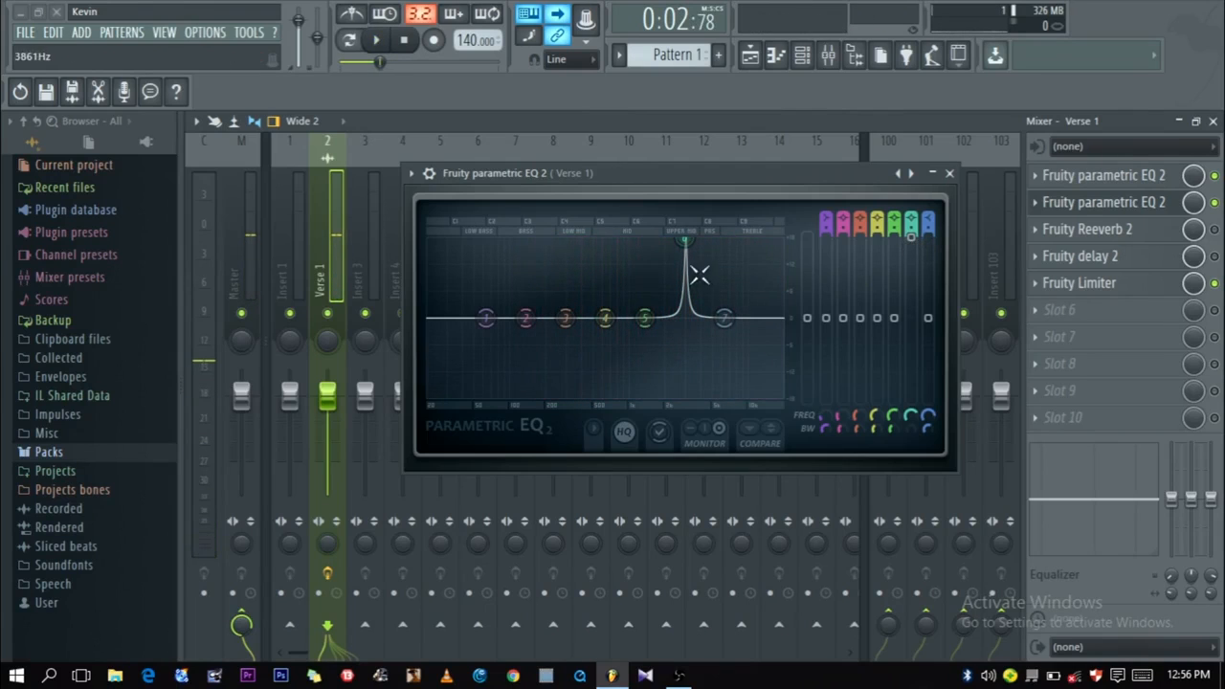
Step: Cut band 6 to -6.5 dB at 2936 Hz and listen to the vocal
left_click_drag(915, 242, 911, 346)
key("space")
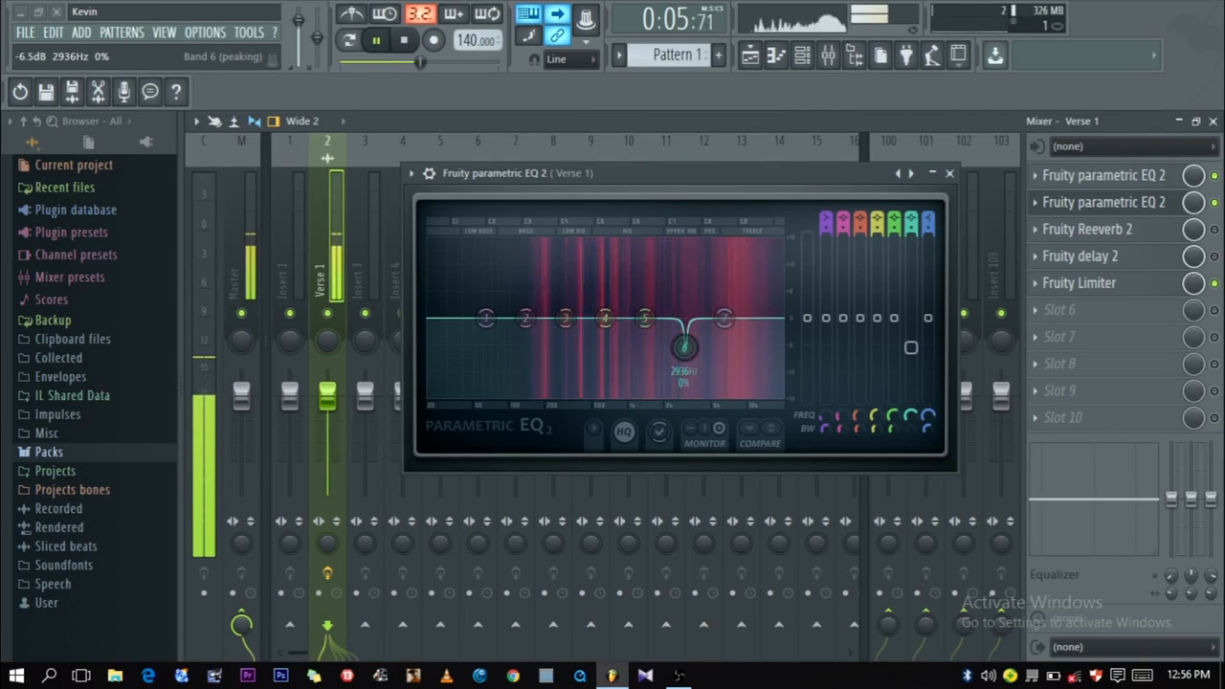
key("space")
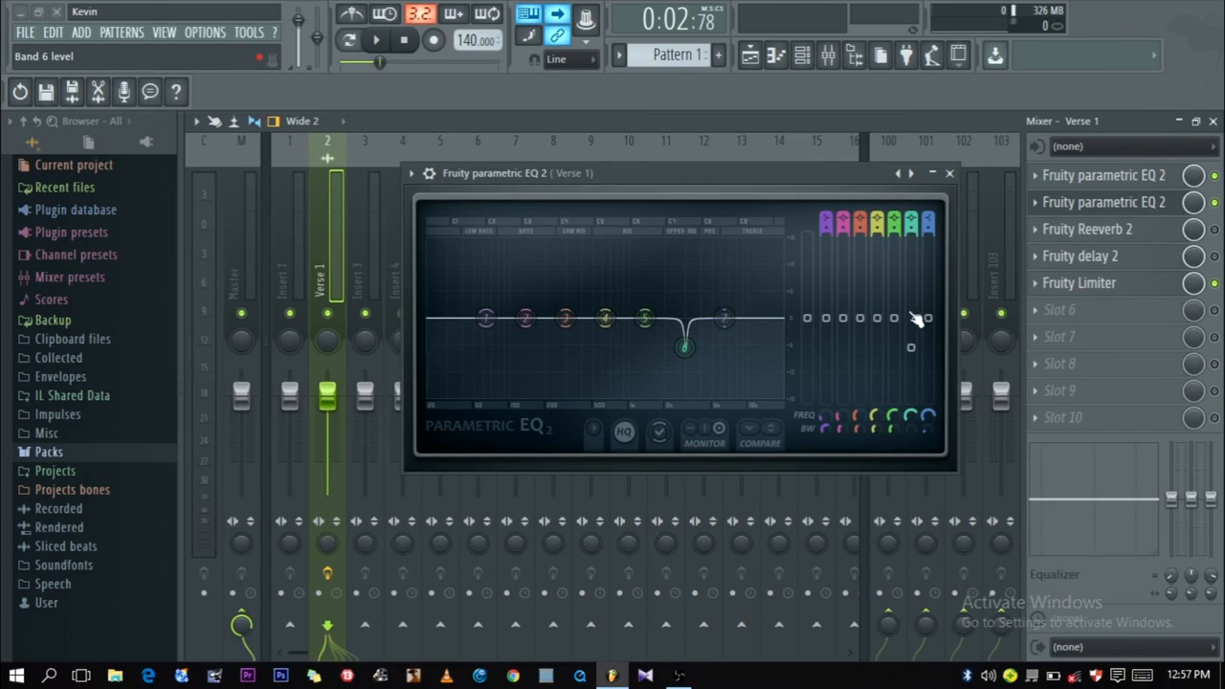
Step: Try a high-shelf cut of -2.1 dB with 11% bandwidth on band 7, audition it and reset the band
mouse_move(925, 324)
left_mouse_down()
mouse_move(928, 304)
mouse_move(928, 339)
left_mouse_up()
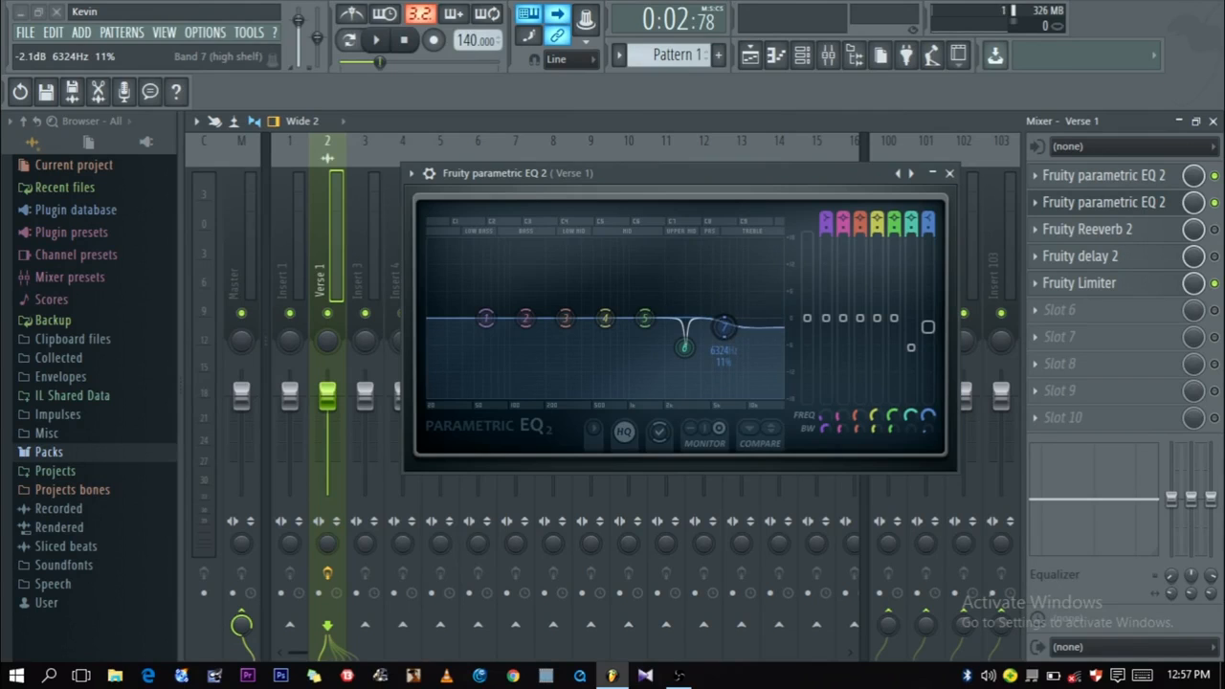
key("space")
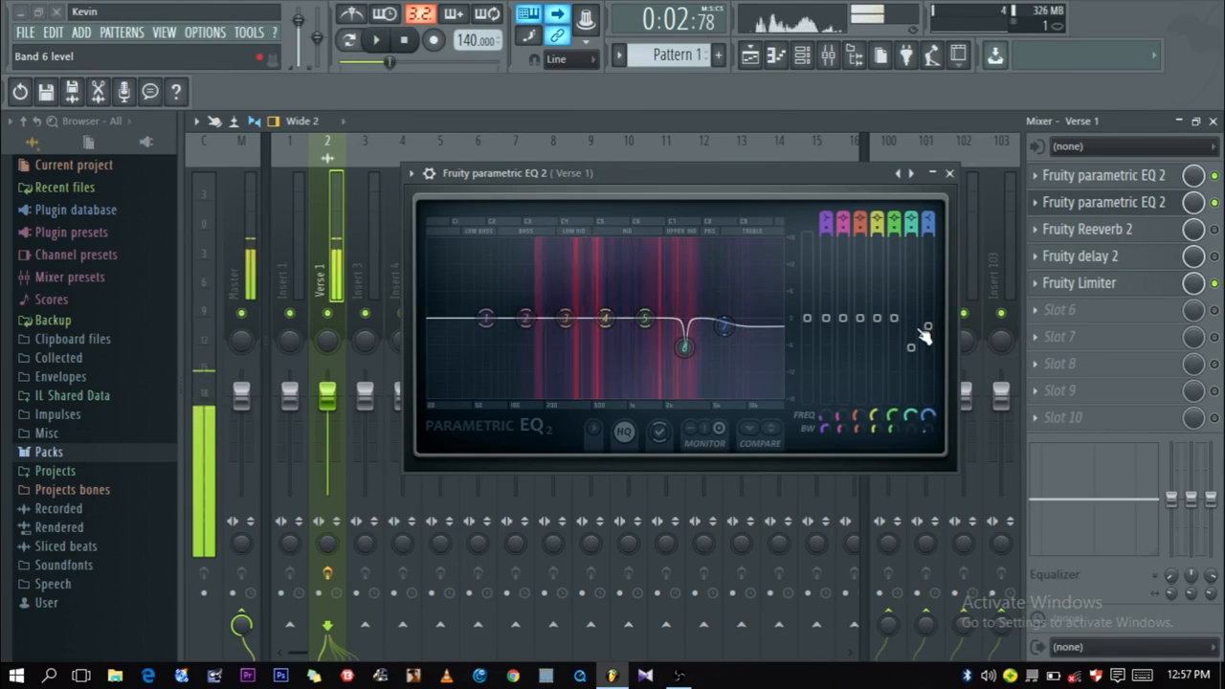
key("space")
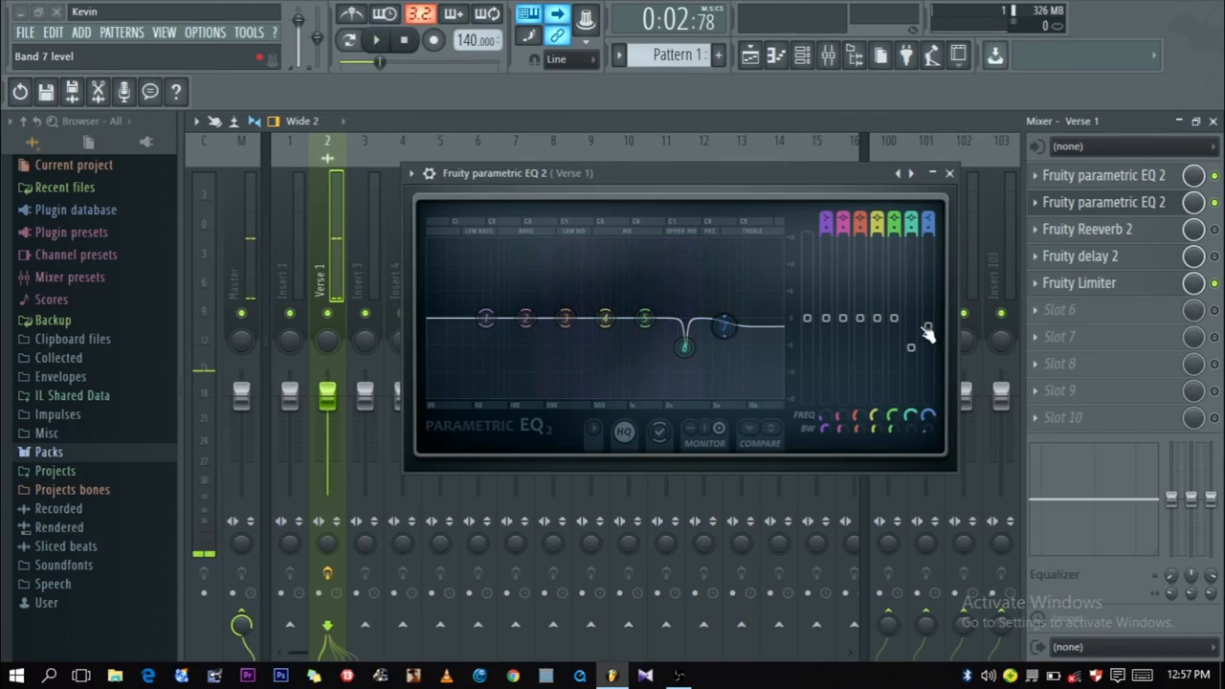
right_click(737, 333)
left_click(751, 351)
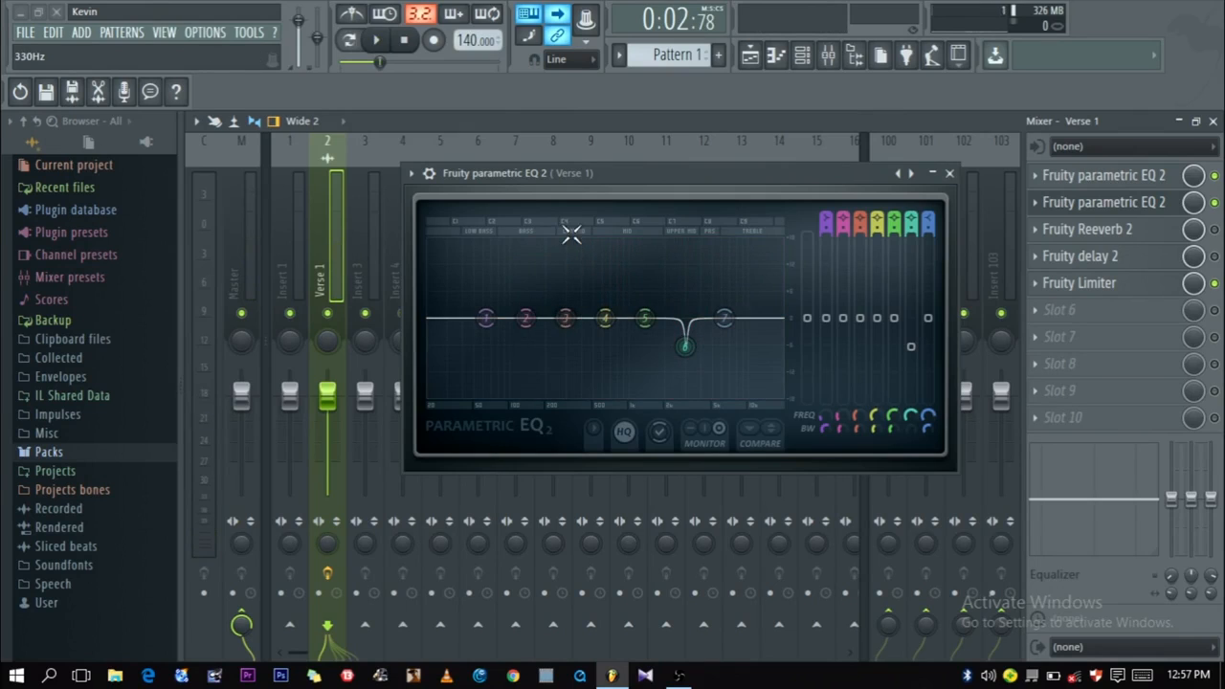
Step: Try a slight cut on band 3, undo it and briefly play the vocal
left_click_drag(565, 318, 572, 341)
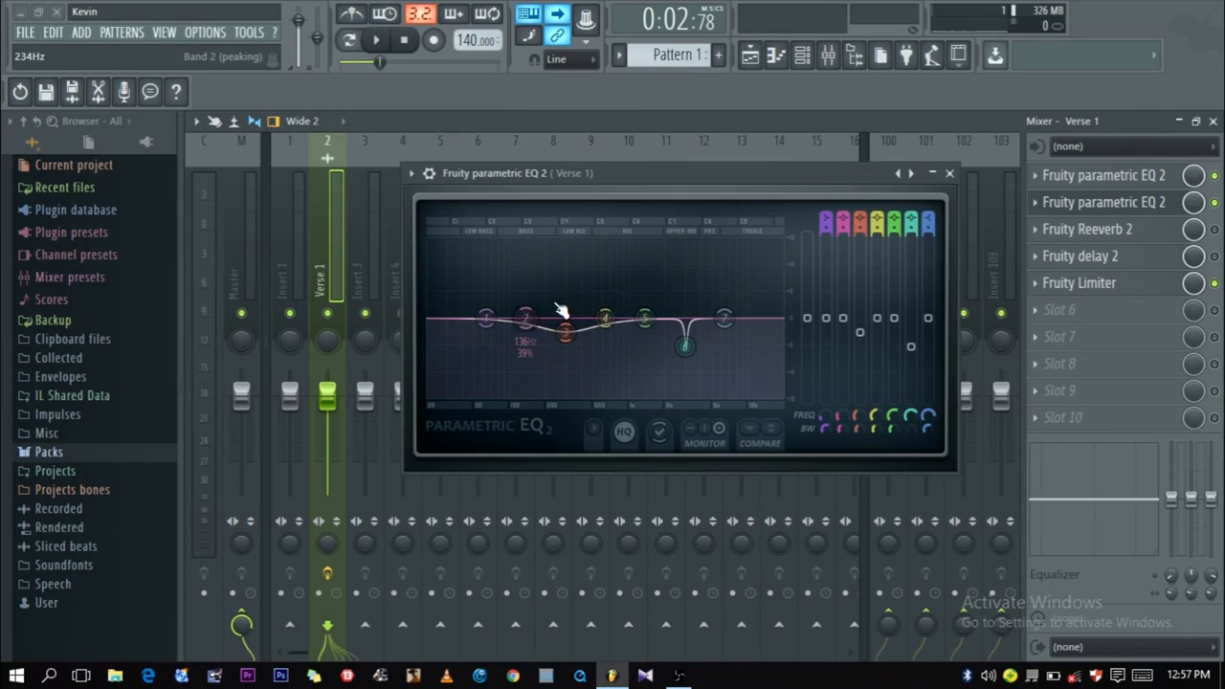
key("ctrl+z")
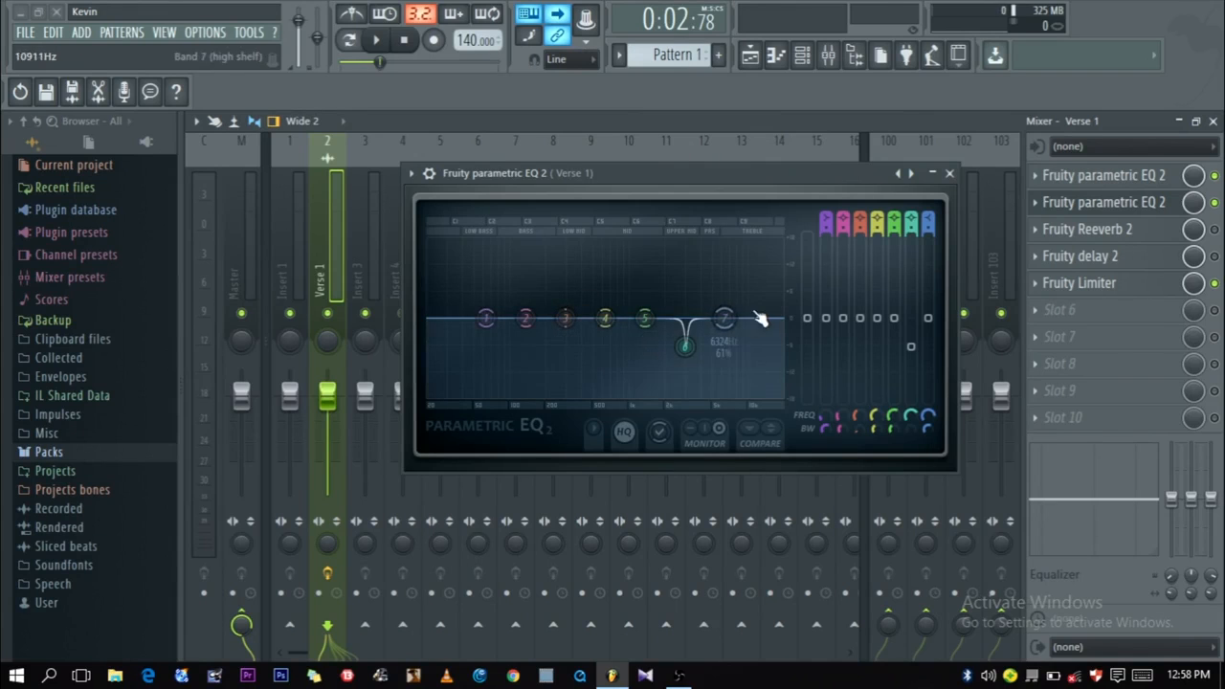
key("space")
key("space")
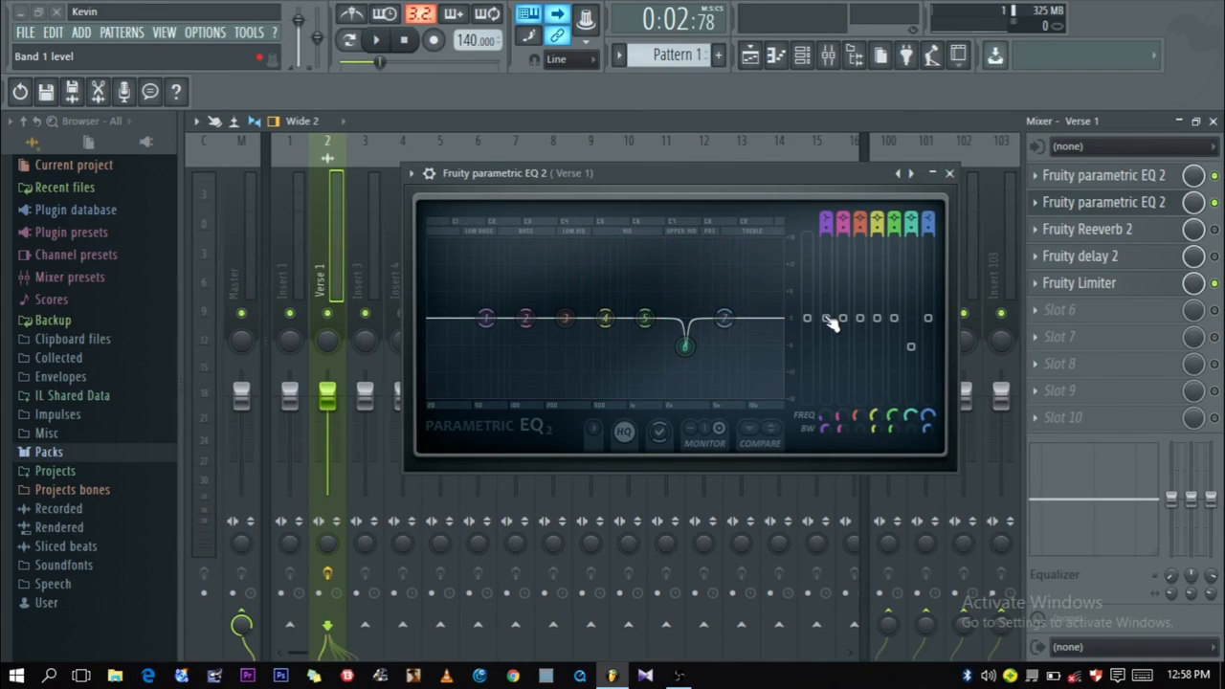
Step: Boost band 3 to 18 dB at 294 Hz with a 0% bandwidth and play the vocal
left_click(860, 320)
left_click_drag(860, 287, 859, 237)
key("space")
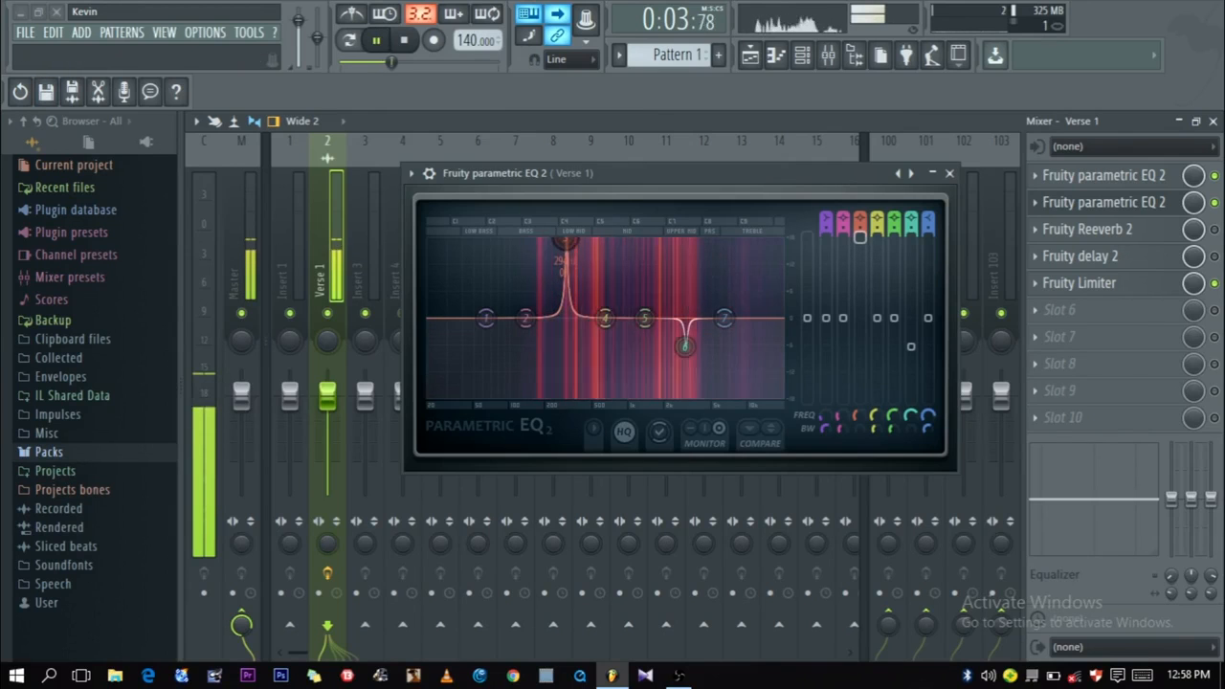
Step: Sweep the boosted band 3 from 294 Hz through 328 Hz to 350 Hz while auditioning the vocal
key("space")
key("space")
left_click_drag(858, 417, 859, 411)
key("space")
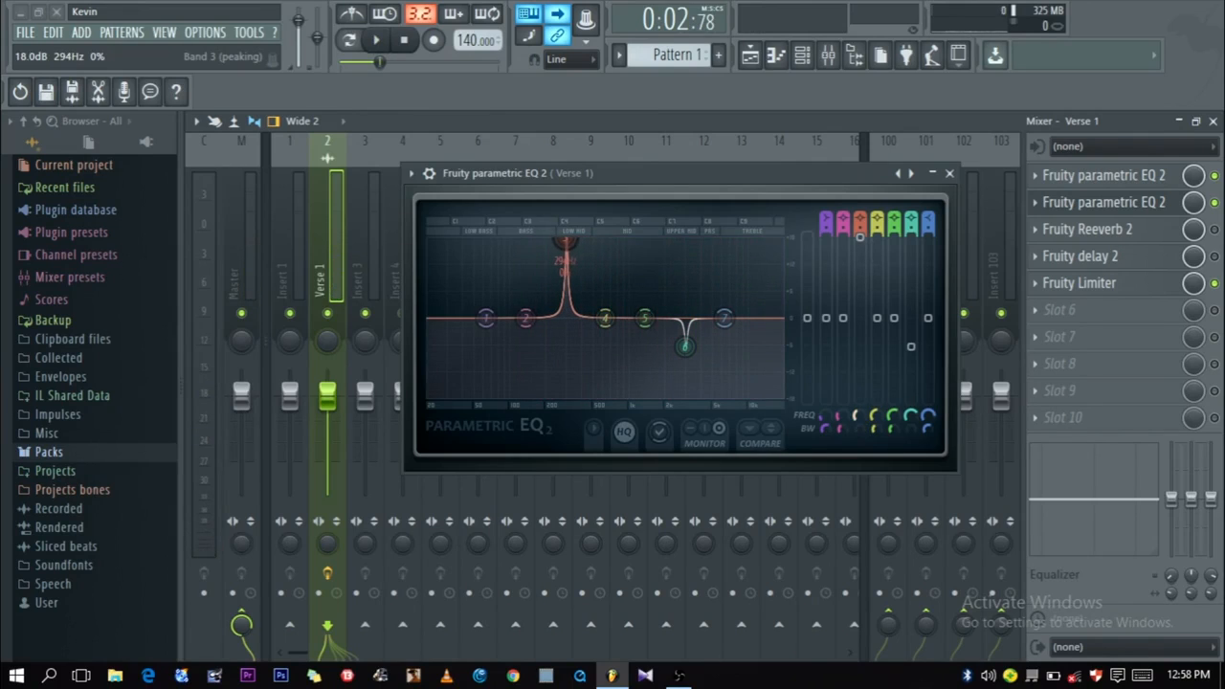
key("space")
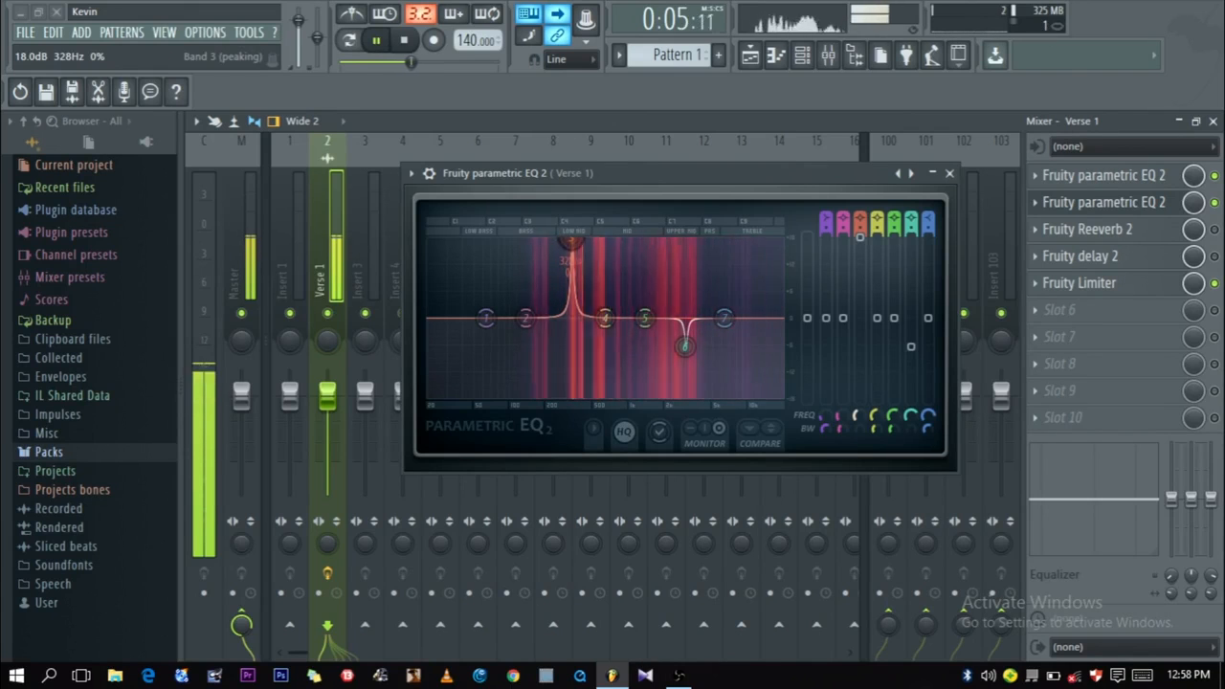
left_click_drag(858, 415, 858, 407)
Step: Cut band 3 to about -8.5 dB at 350 Hz and restart playback to check it
left_click_drag(861, 240, 860, 357)
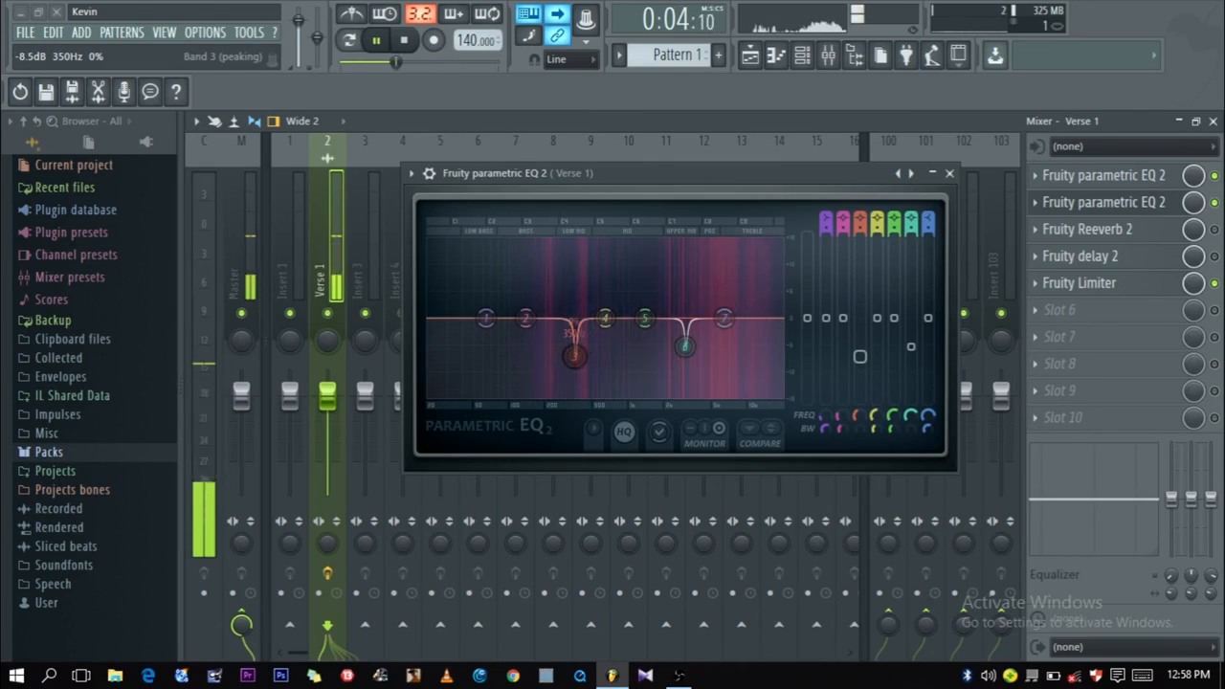
key("space")
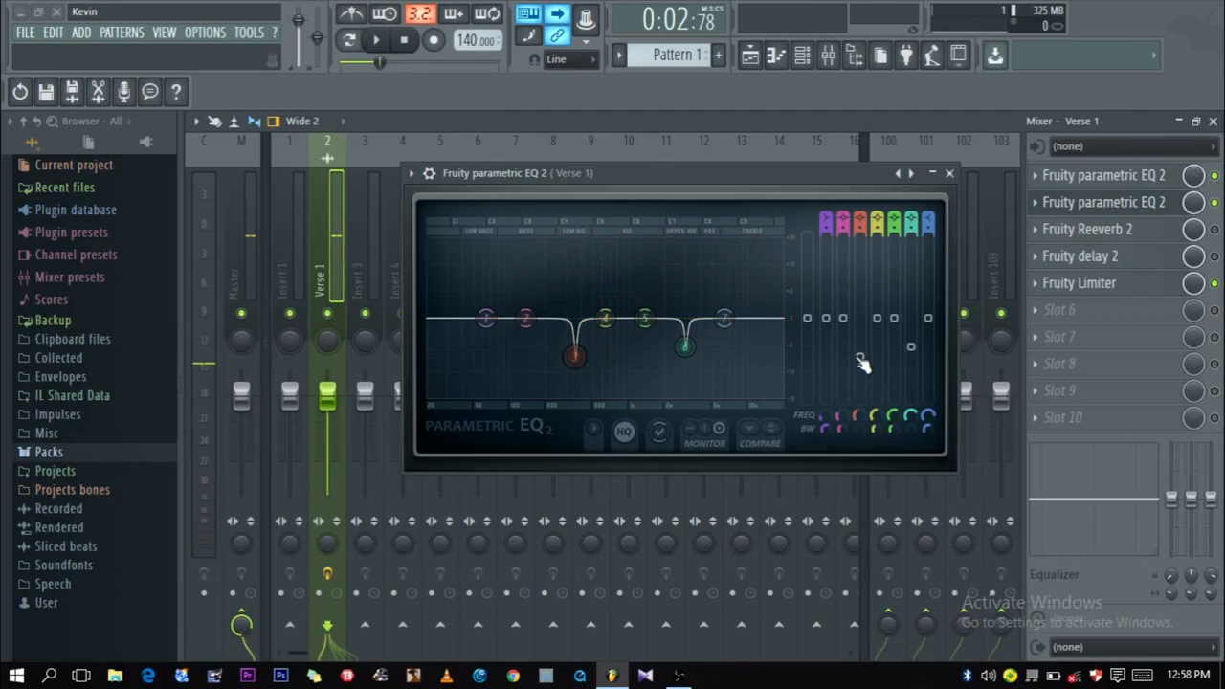
key("space")
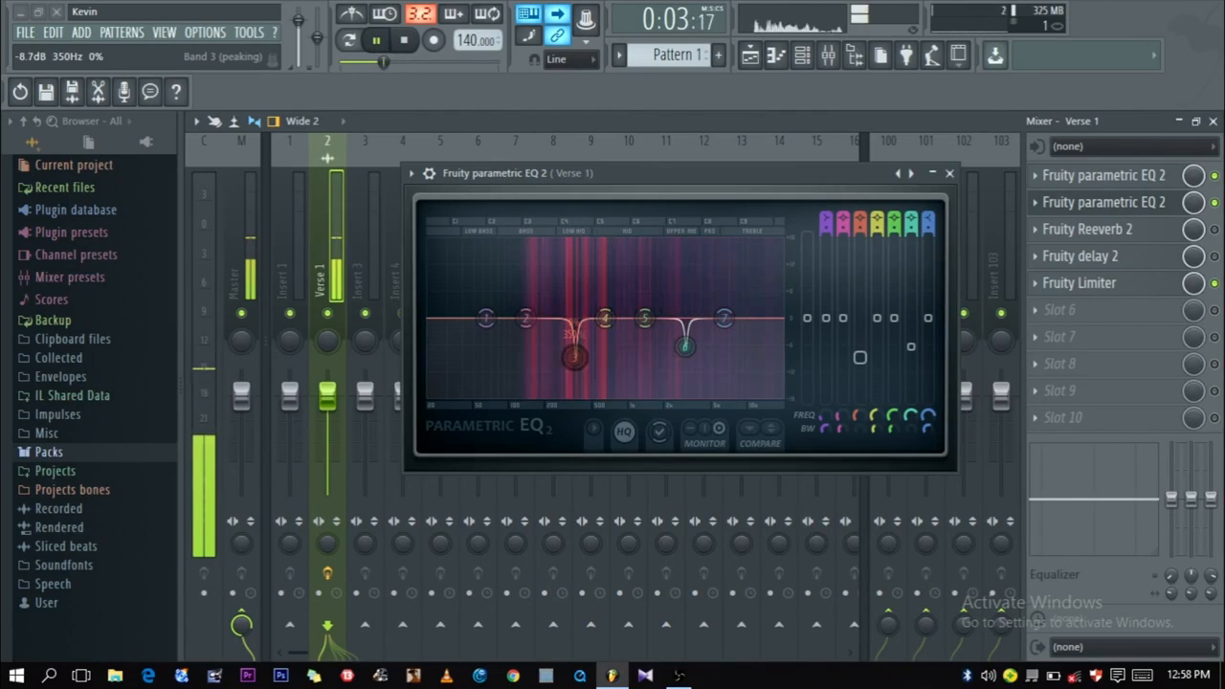
Step: Deepen the band 3 cut further and play the vocal several times to judge it
mouse_move(860, 360)
left_mouse_down()
mouse_move(860, 391)
mouse_move(860, 360)
mouse_move(860, 374)
left_mouse_up()
key("space")
key("space")
key("space")
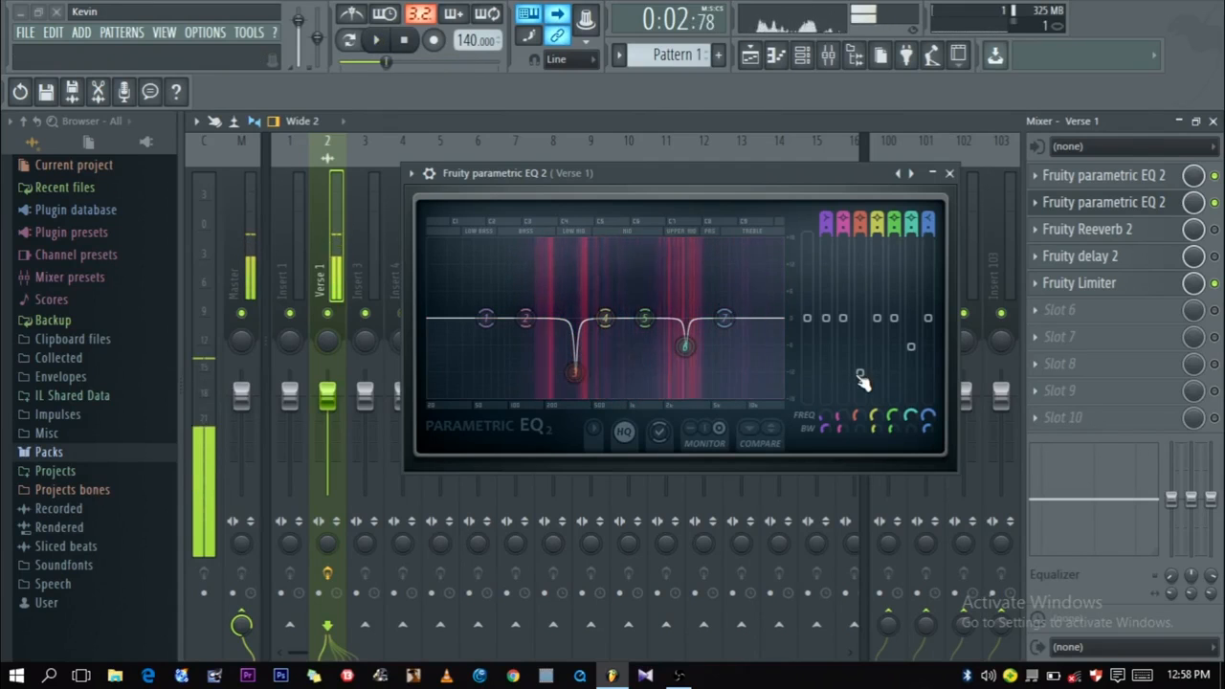
key("space")
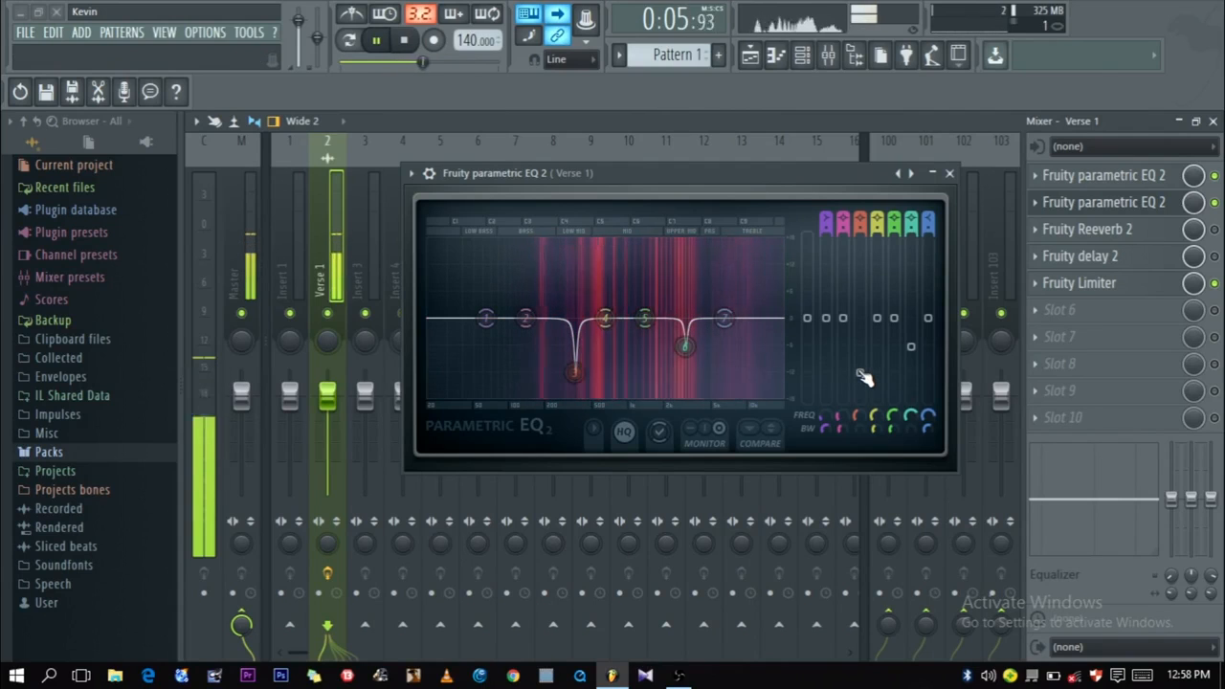
key("space")
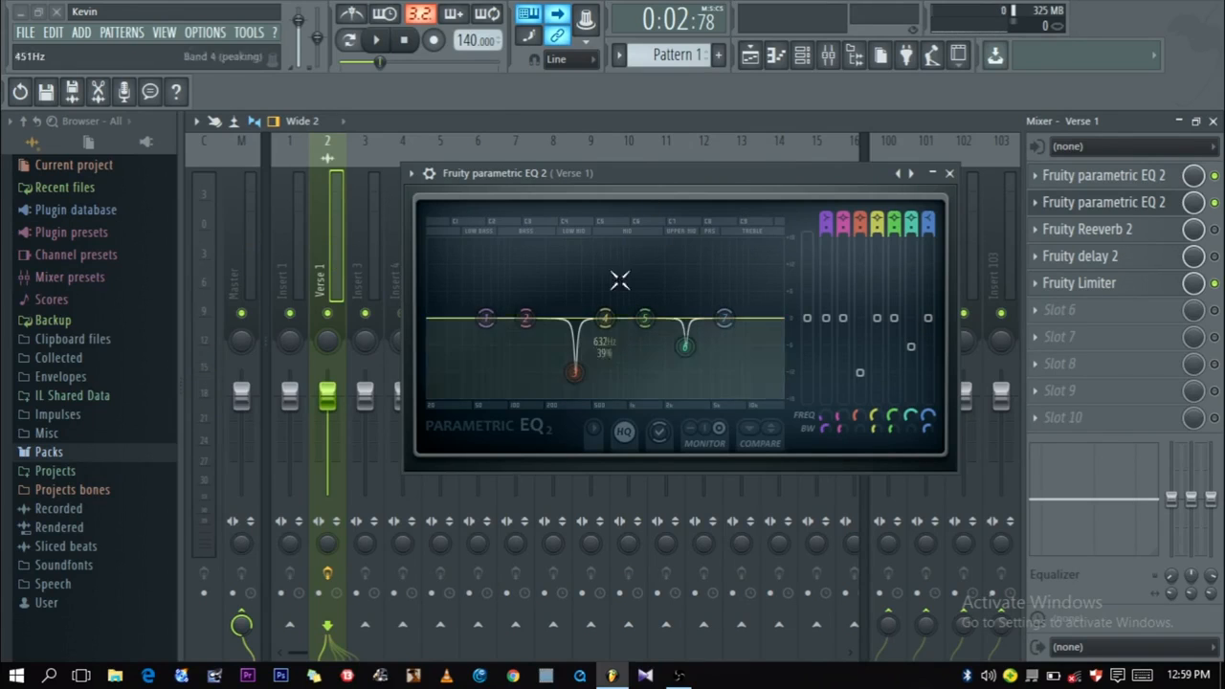
Step: Close the equalizer and open Fruity Reeverb 2 on Verse 1, placing its window over the mixer tracks
left_click(948, 175)
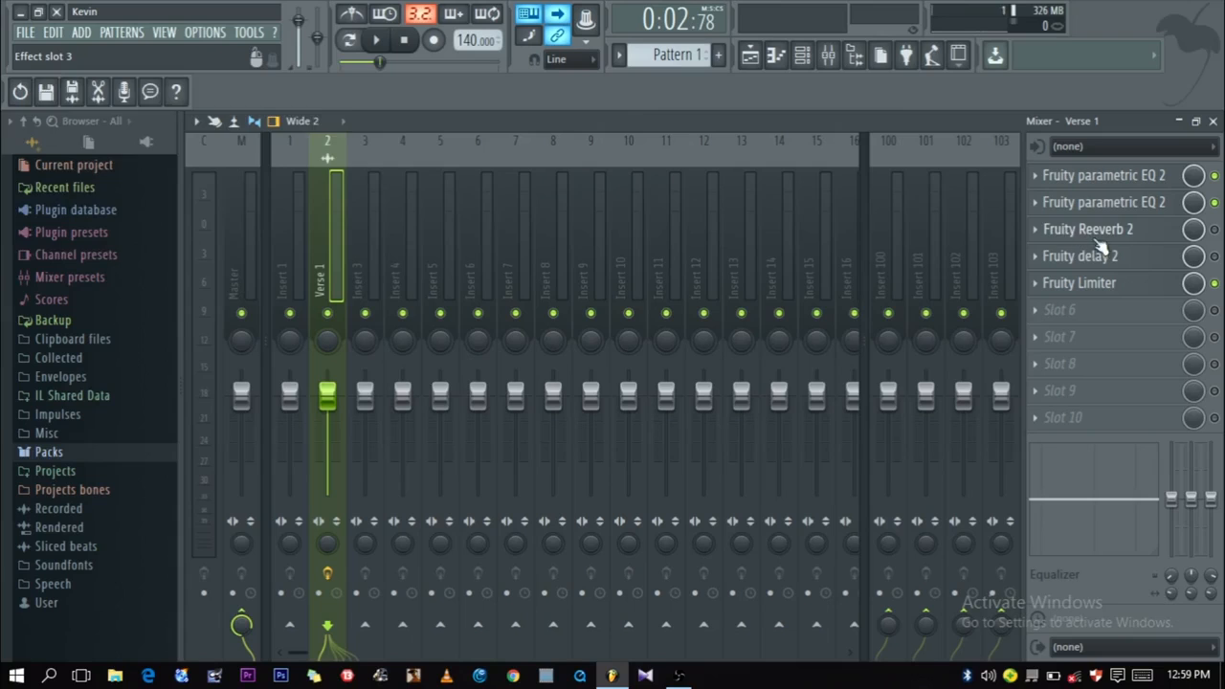
left_click(1064, 230)
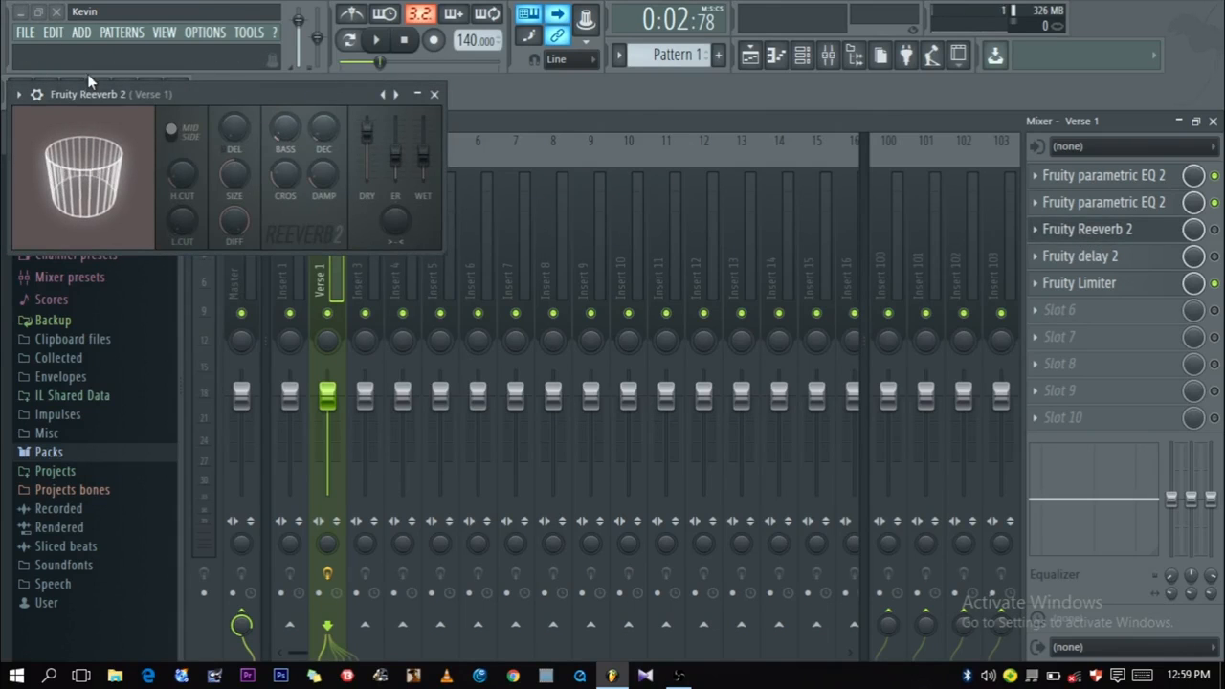
left_click_drag(133, 92, 583, 257)
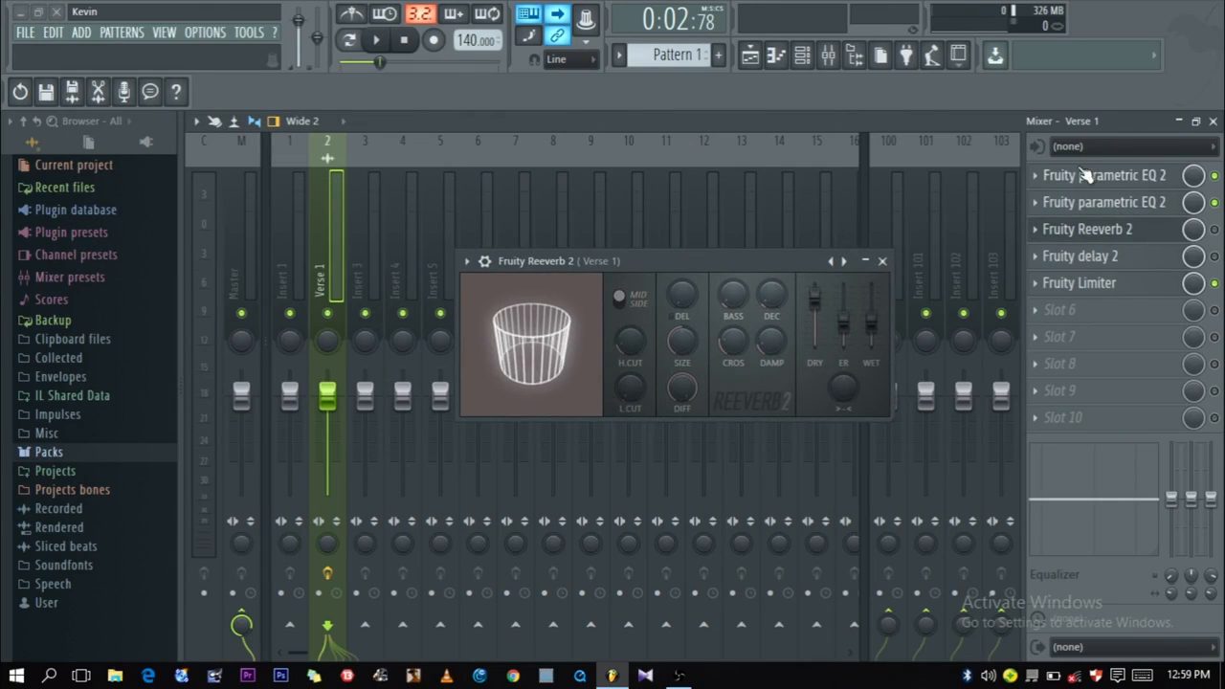
Step: Play the vocal briefly, reposition the Fruity Reeverb 2 window and enable the effect on Verse 1
key("space")
key("space")
key("space")
key("space")
left_click_drag(640, 267, 611, 220)
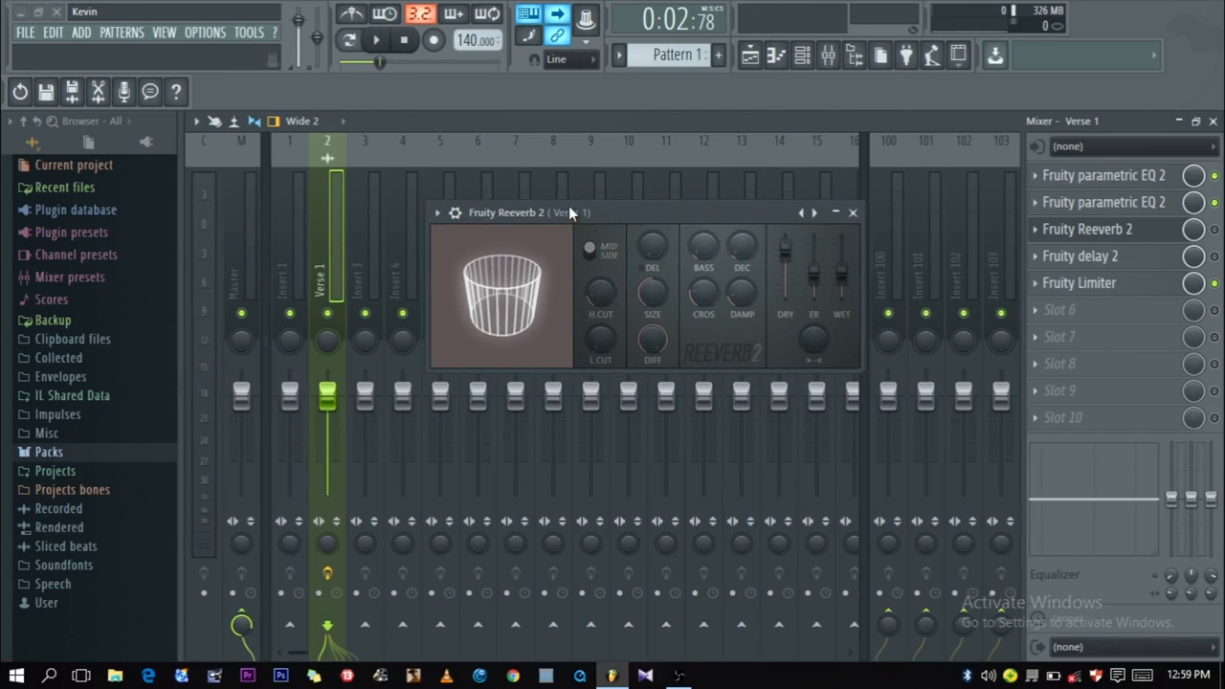
left_click_drag(593, 220, 606, 222)
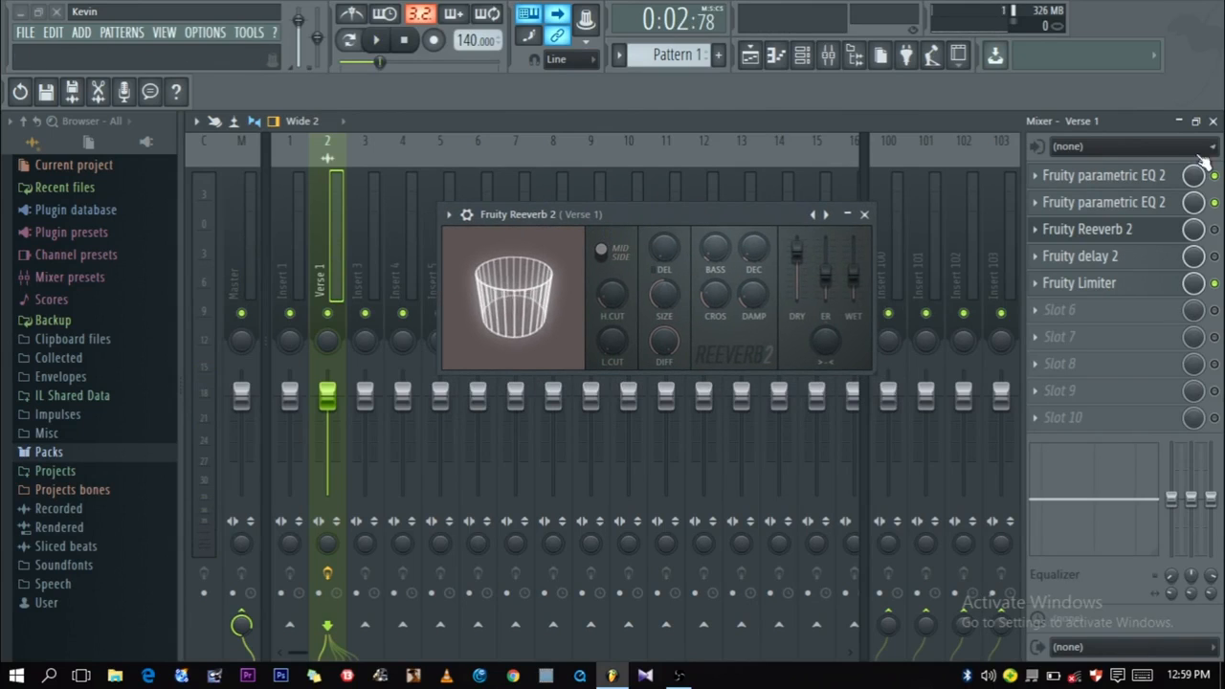
left_click_drag(661, 216, 694, 234)
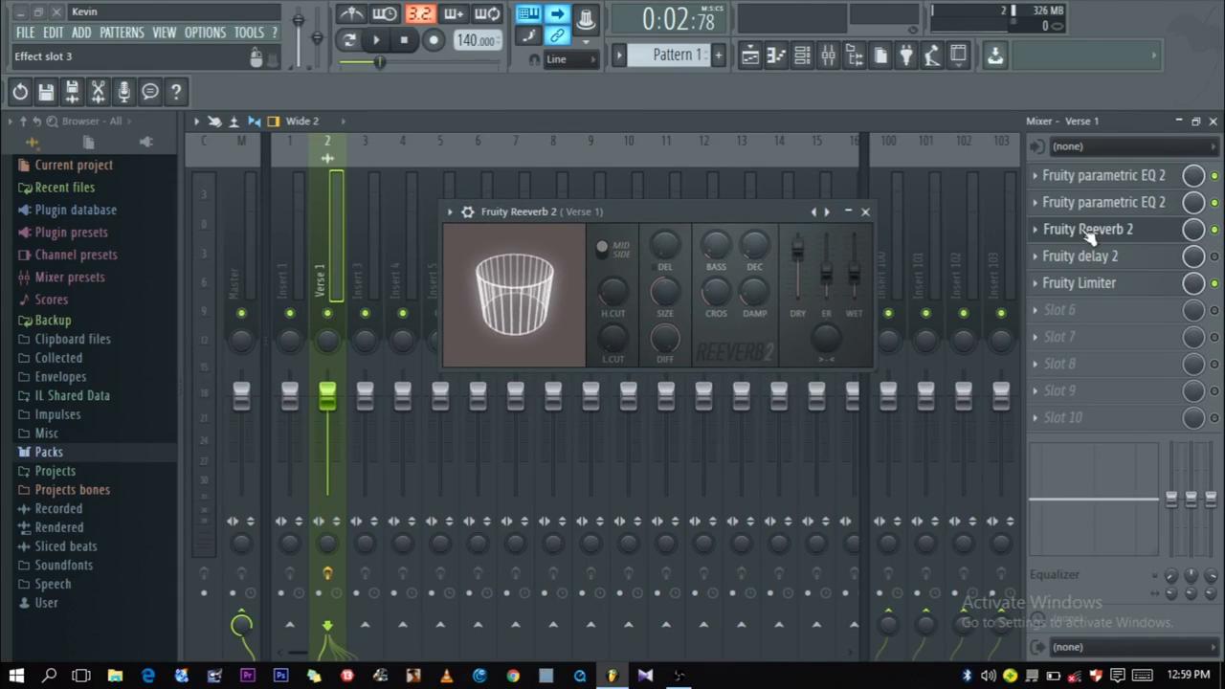
Step: Play the vocal twice to hear Fruity Reeverb 2 on Verse 1
key("space")
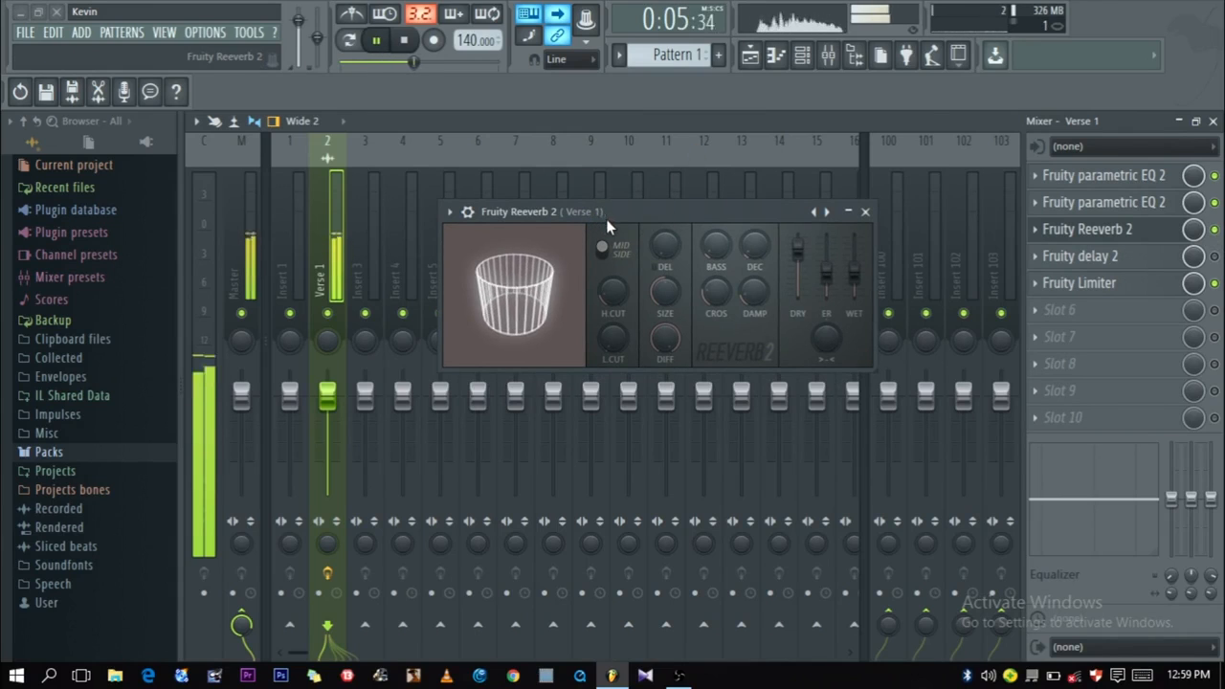
key("space")
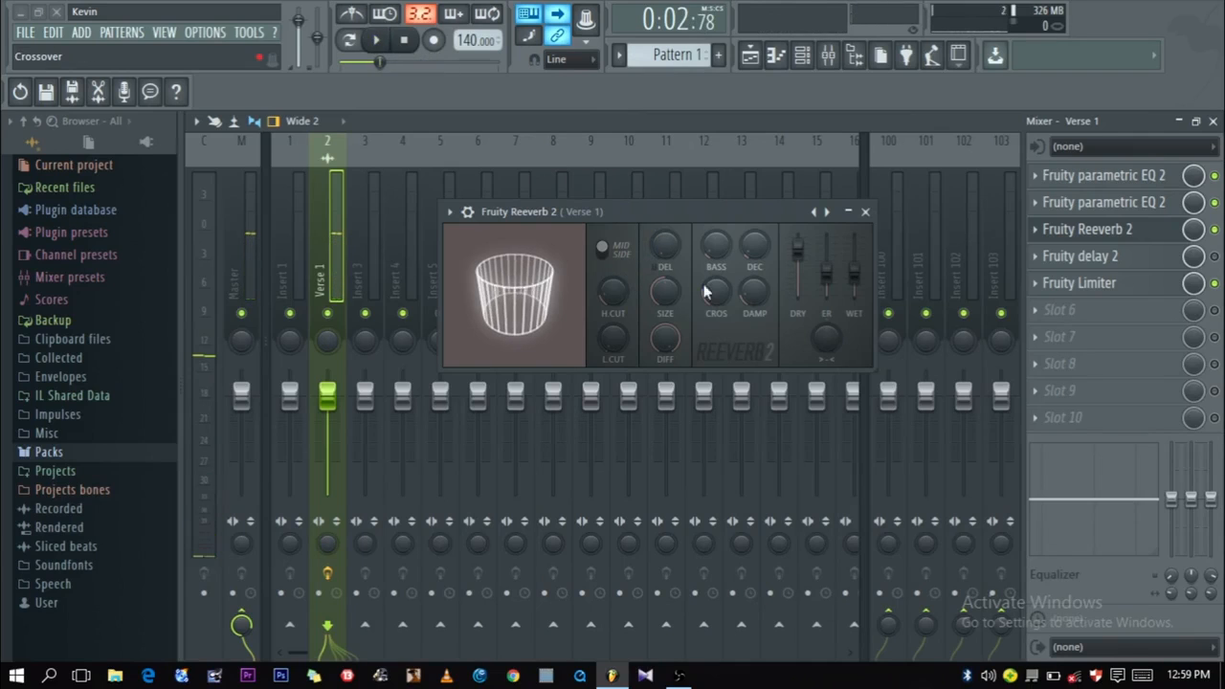
key("space")
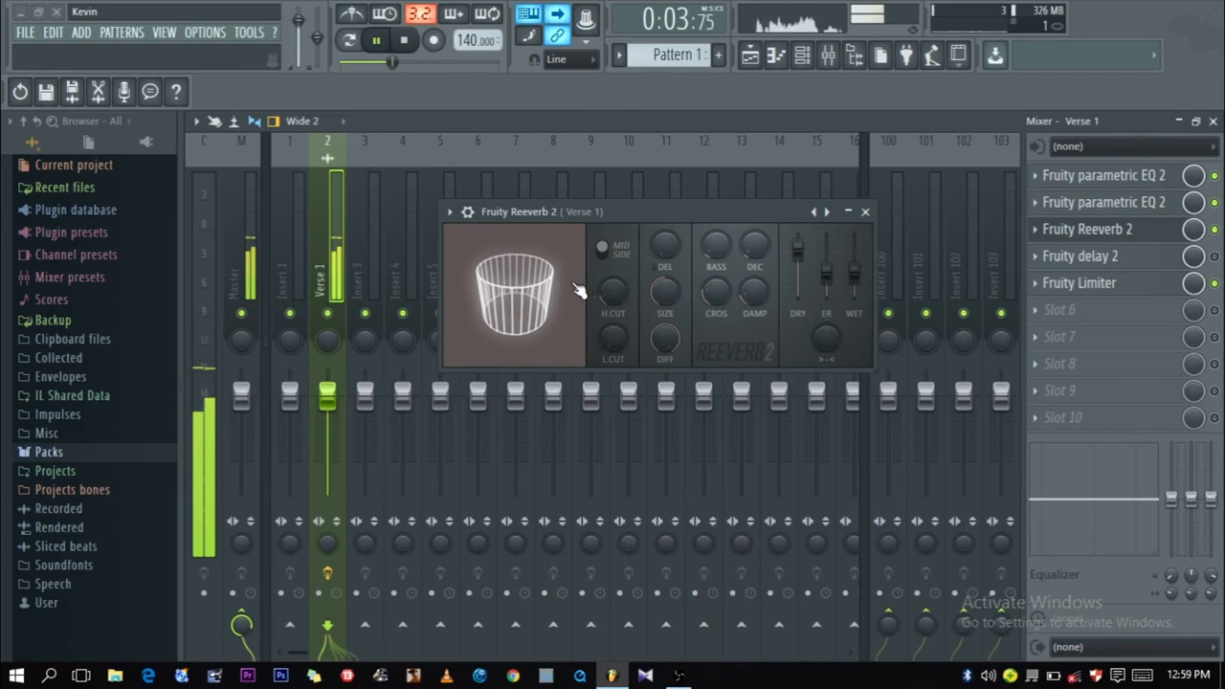
key("space")
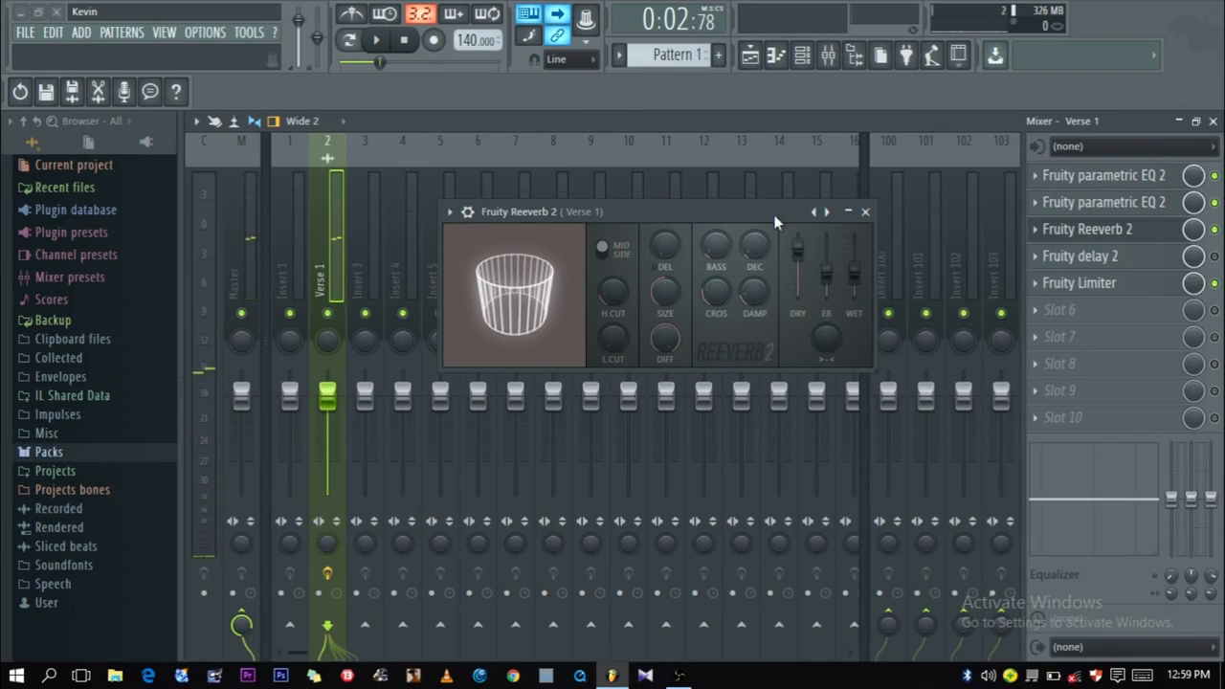
Step: Set the reverb's wet level to 125% and its dry level to 0%, playing the vocal to hear the result
left_click_drag(854, 279, 854, 234)
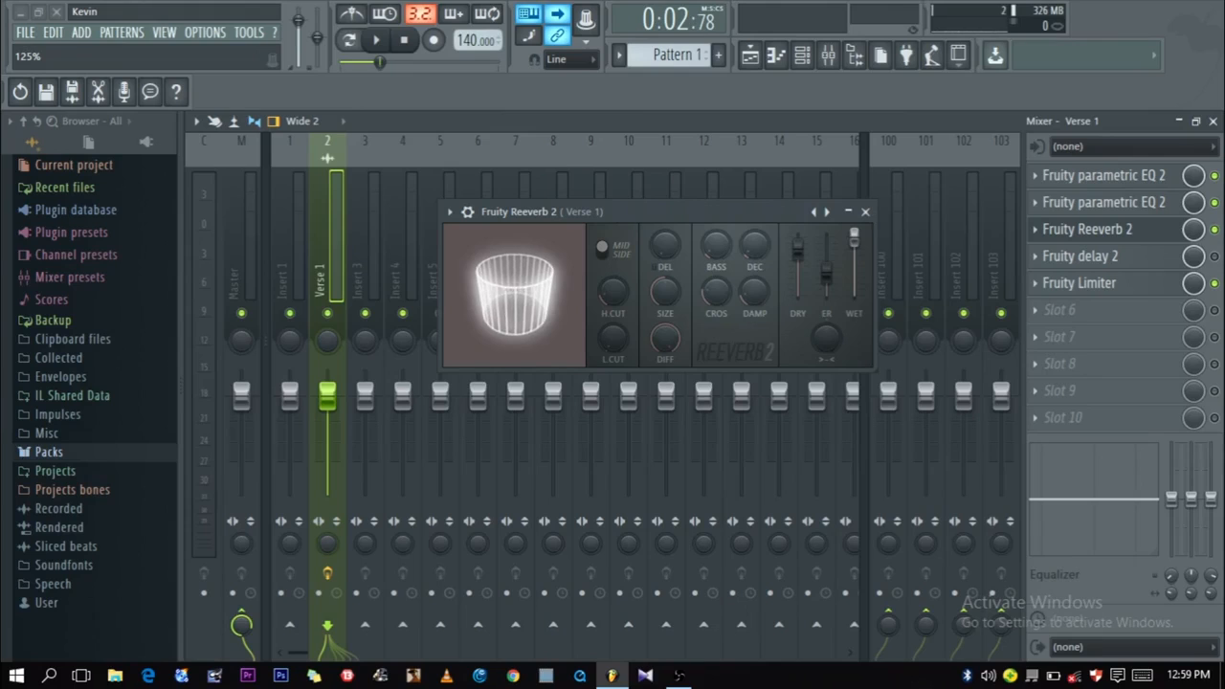
left_click_drag(798, 247, 797, 295)
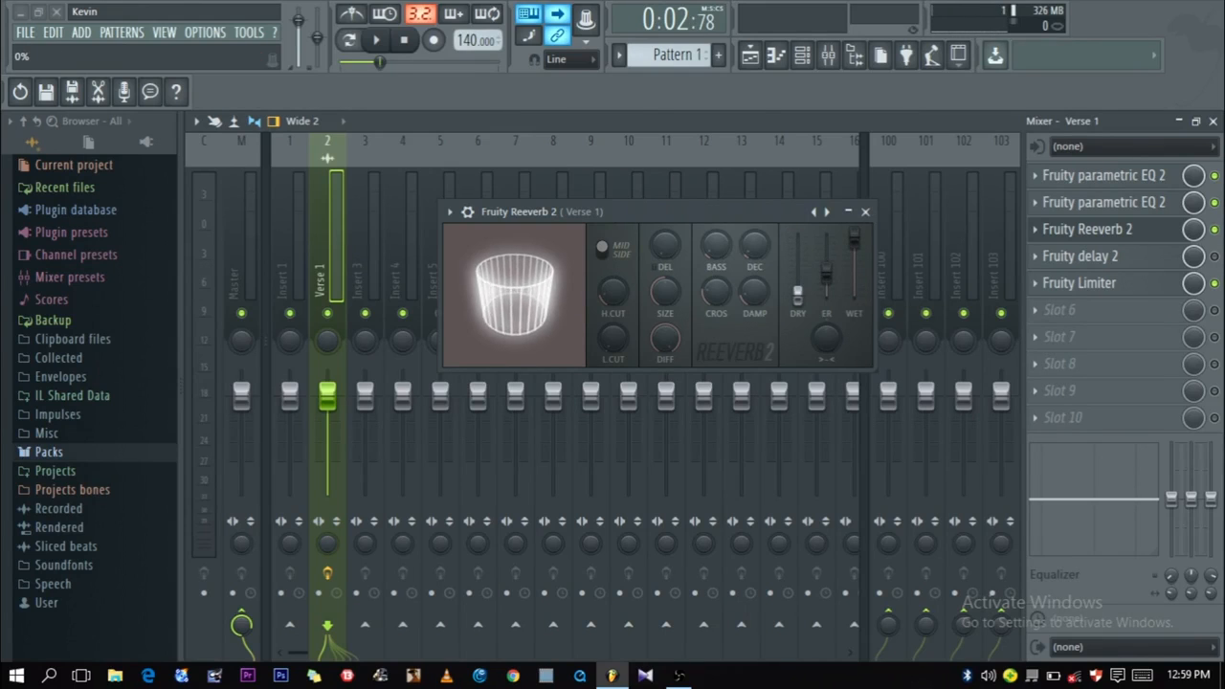
key("space")
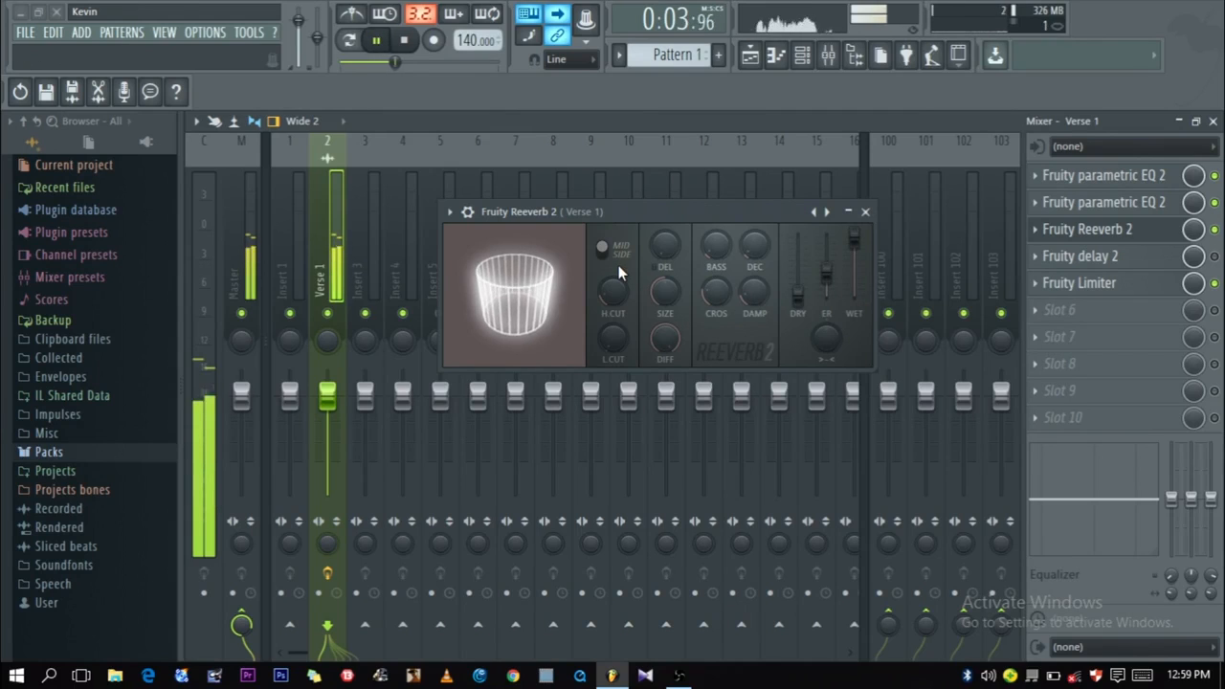
key("space")
key("space")
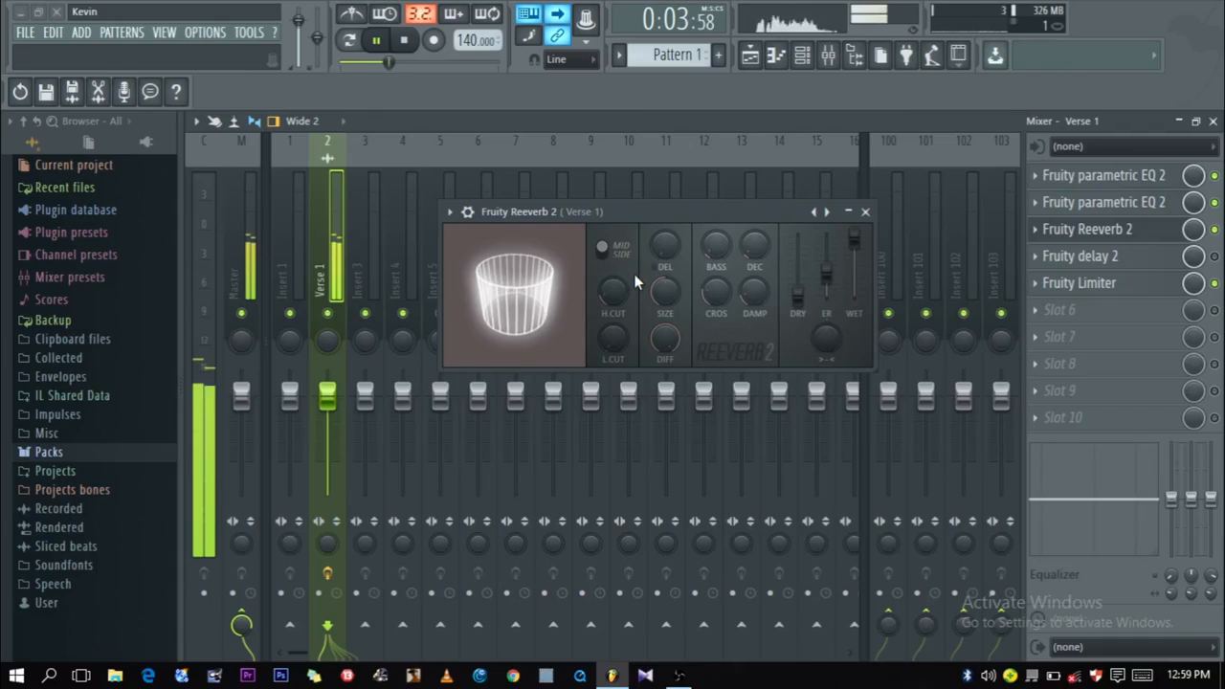
key("space")
Step: Reposition the Fruity Reeverb 2 window slightly and raise the reverb's crossover frequency while checking the vocal in playback
left_click_drag(615, 209, 611, 178)
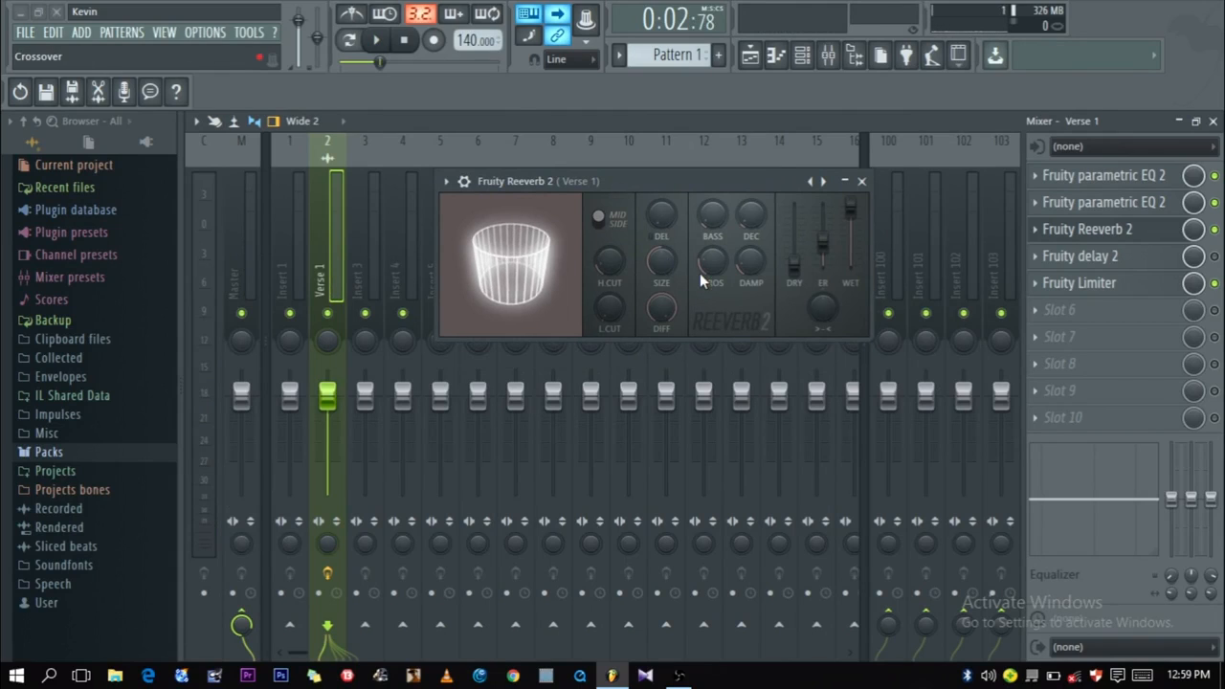
key("space")
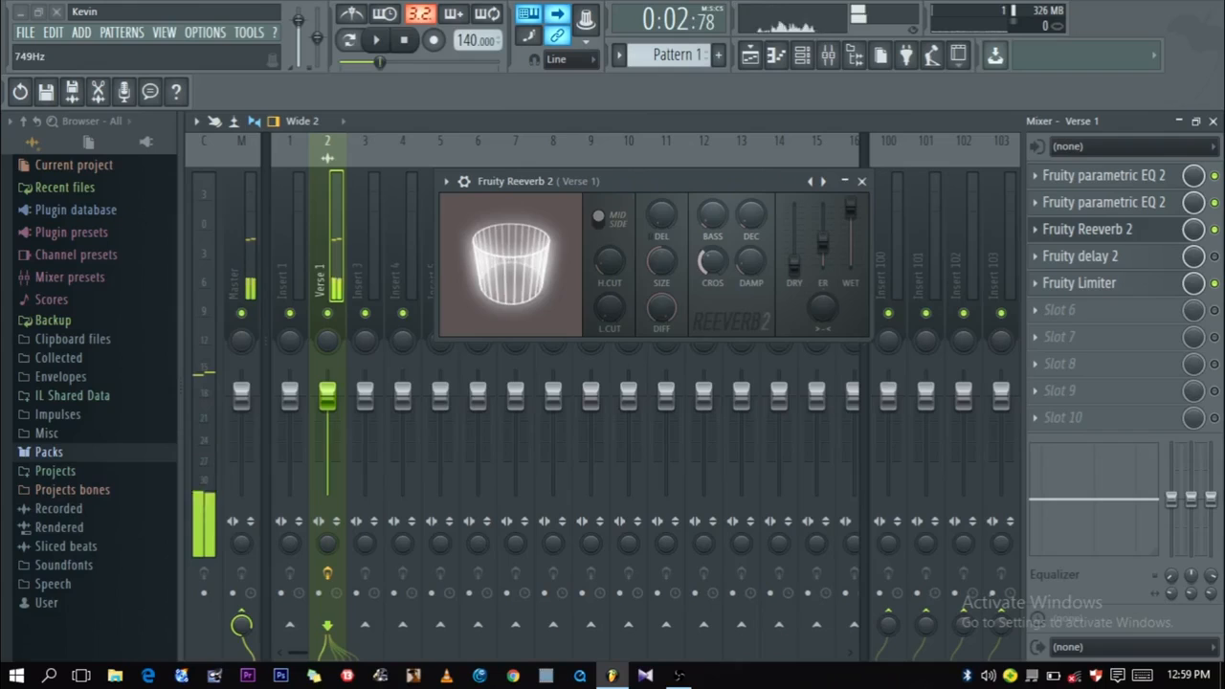
left_click_drag(709, 279, 710, 261)
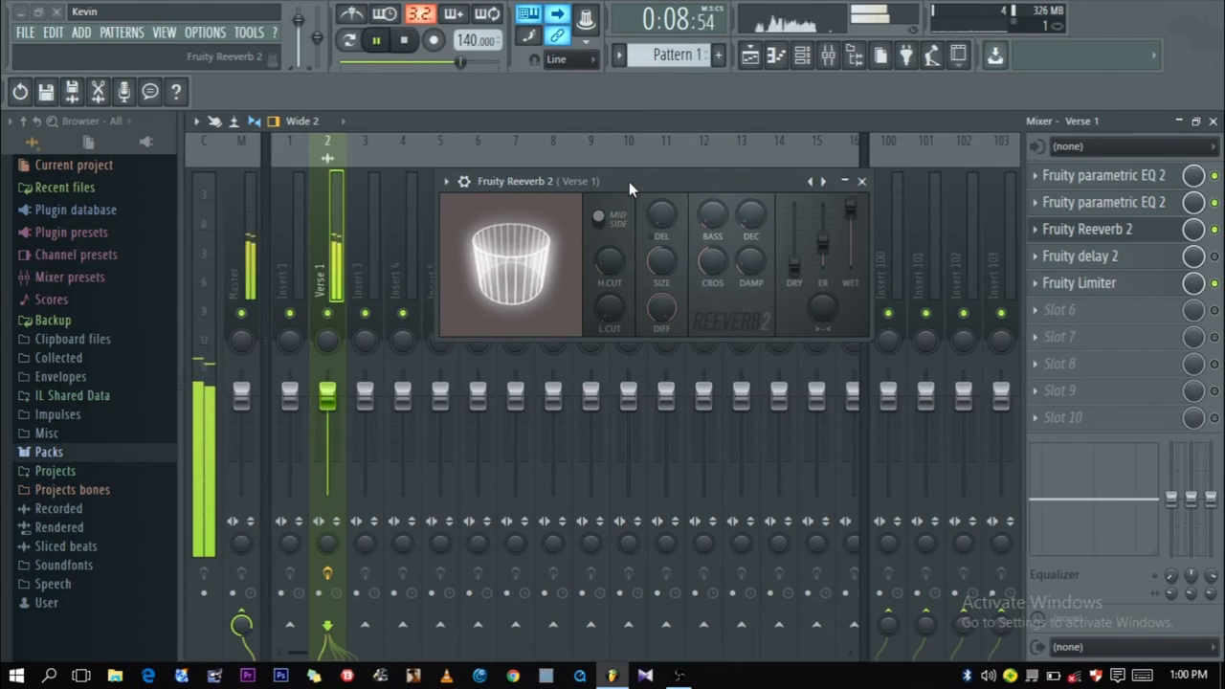
key("space")
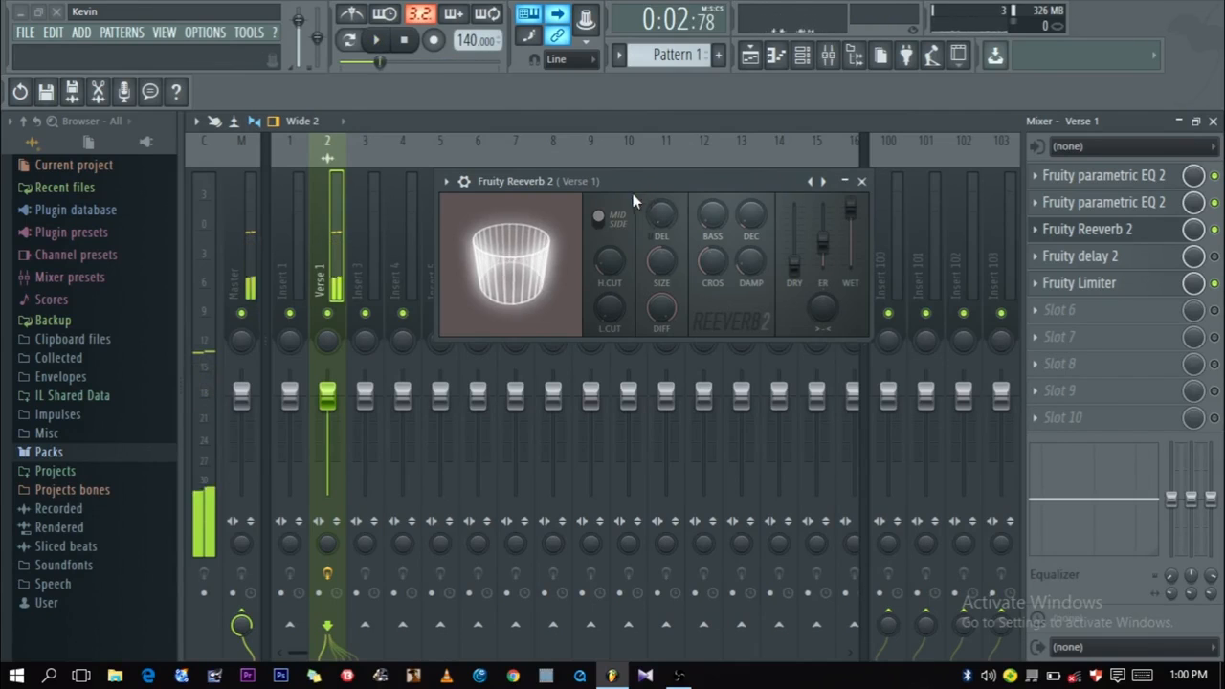
Step: Reduce the Fruity Reeverb 2 effect slot's mix level on Verse 1 to about 6%, judging it during playback
left_click_drag(1194, 229, 1194, 231)
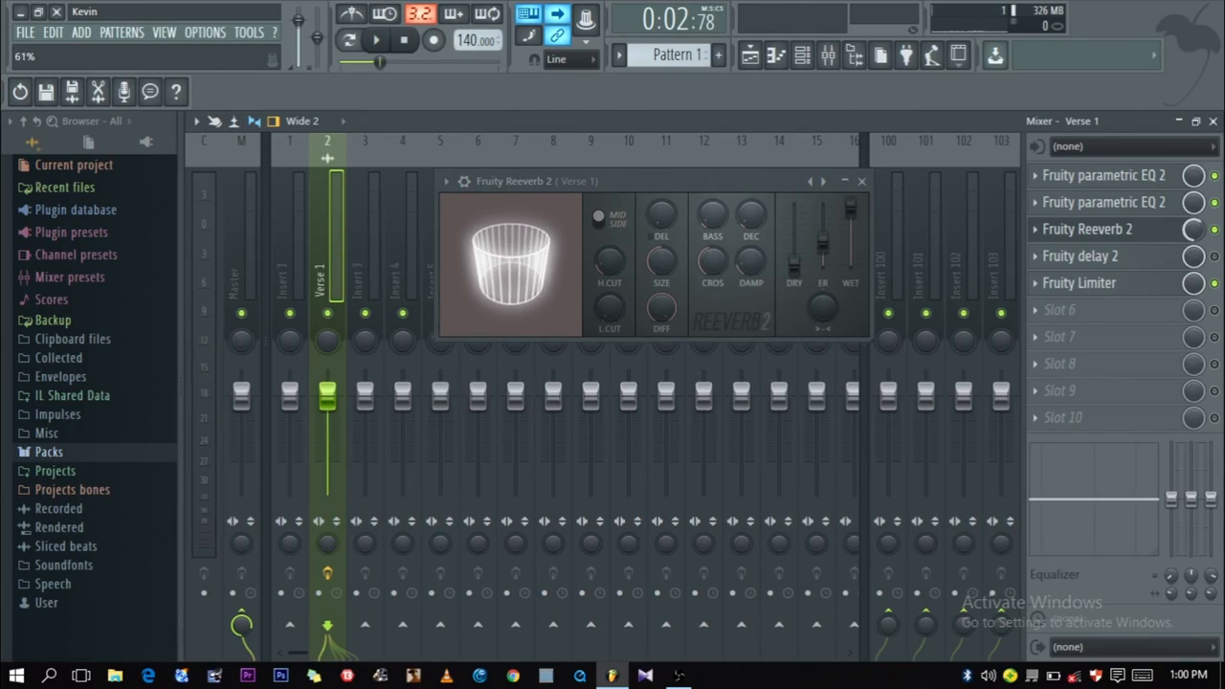
key("space")
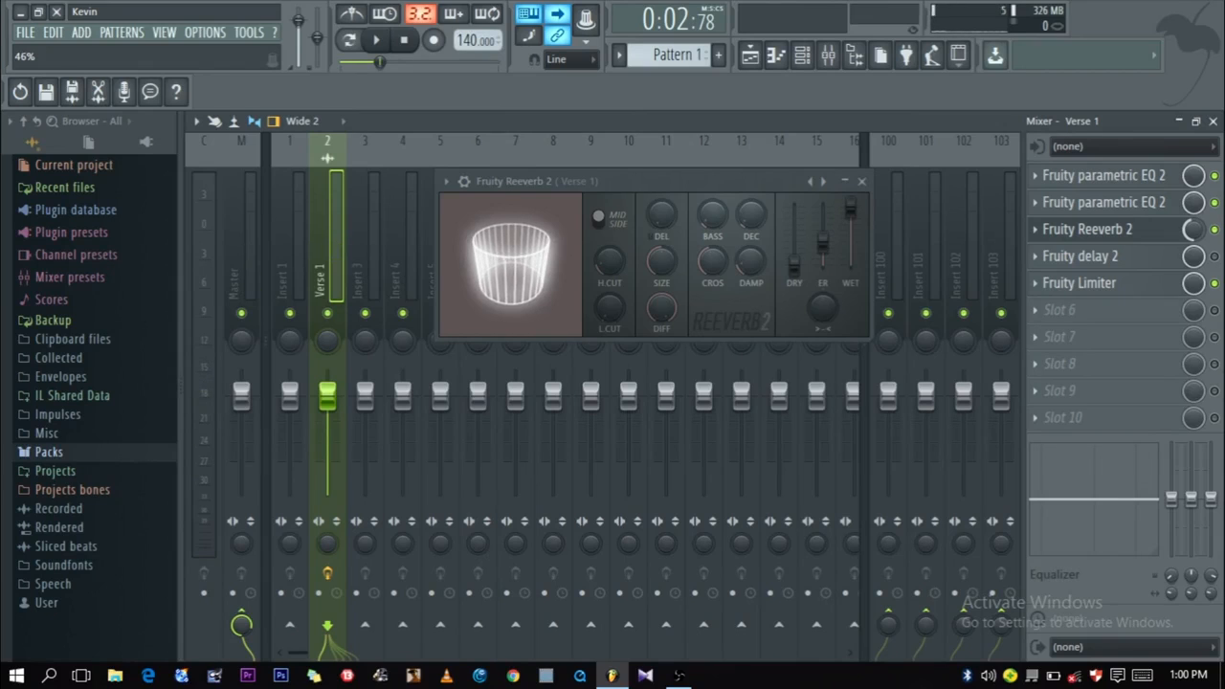
key("space")
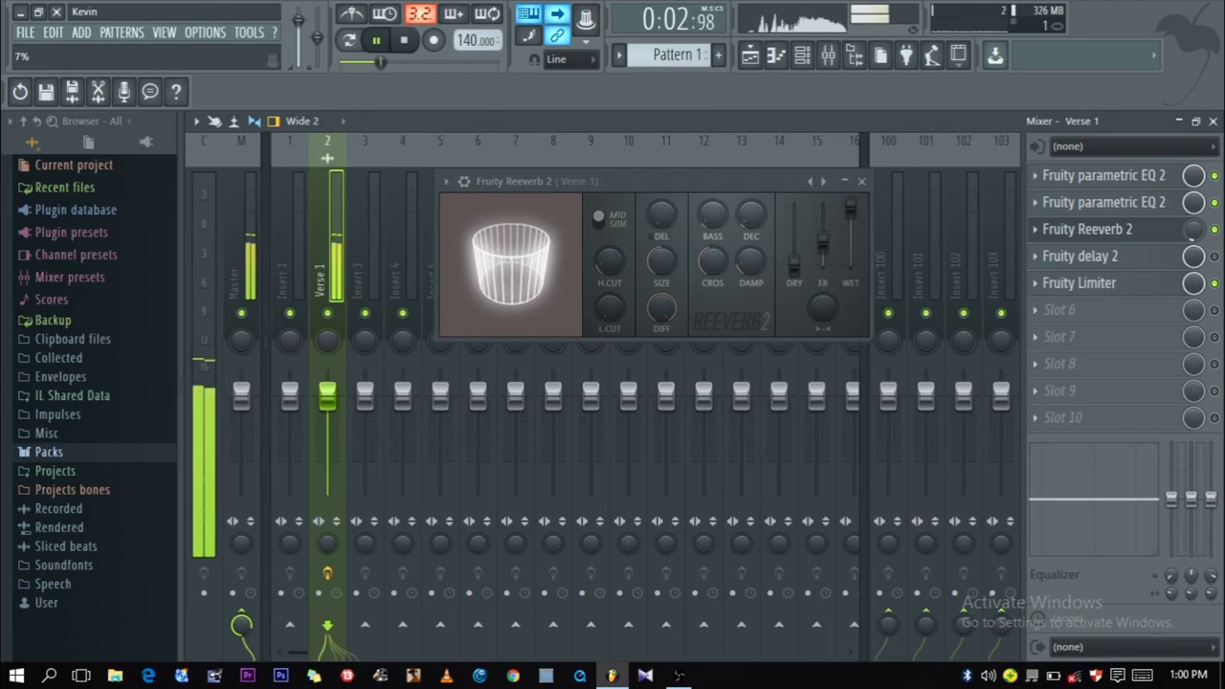
key("space")
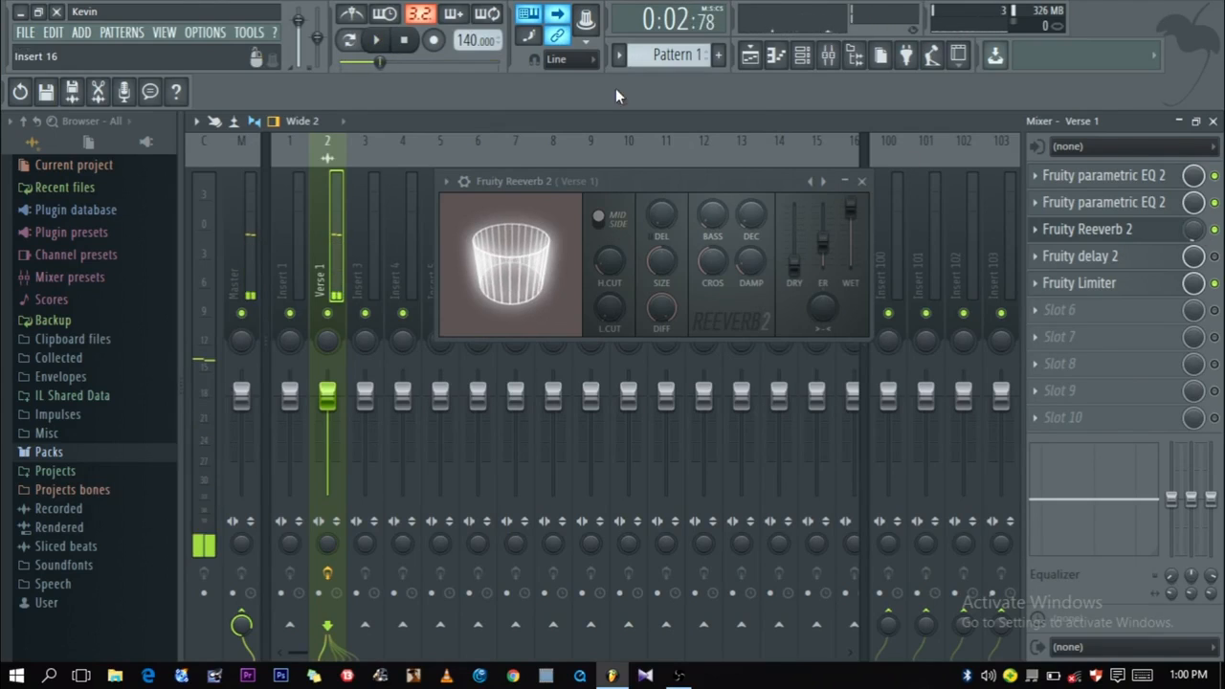
left_click(625, 180)
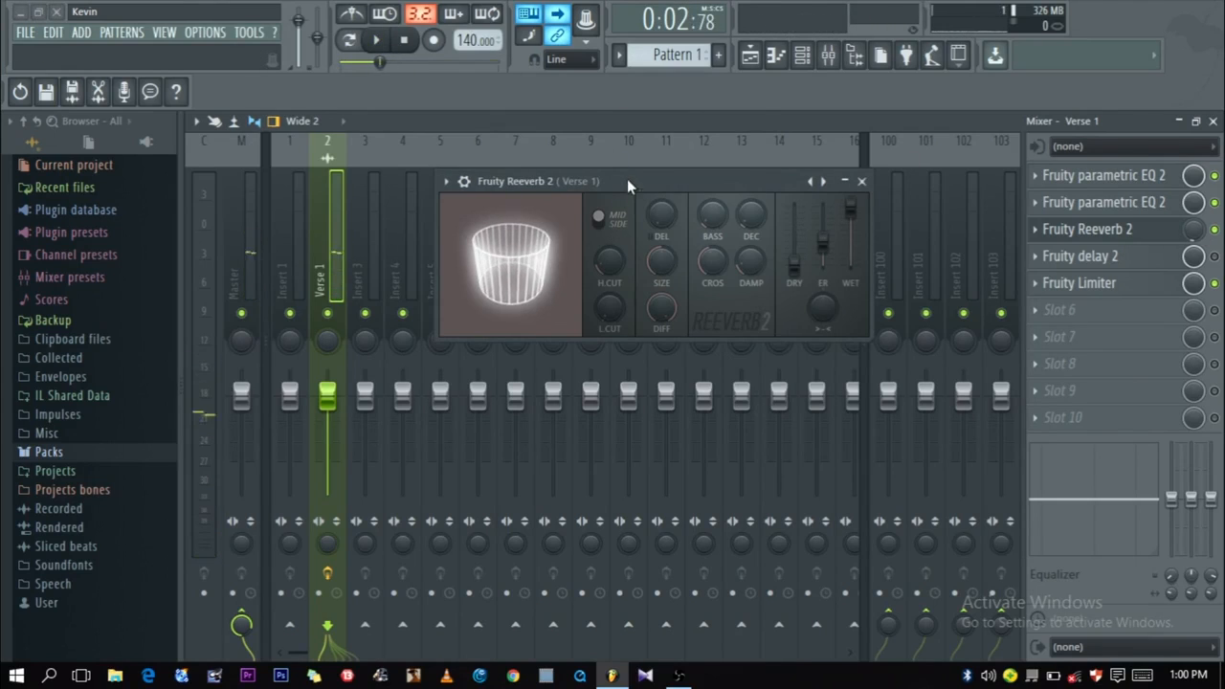
left_click(1194, 231)
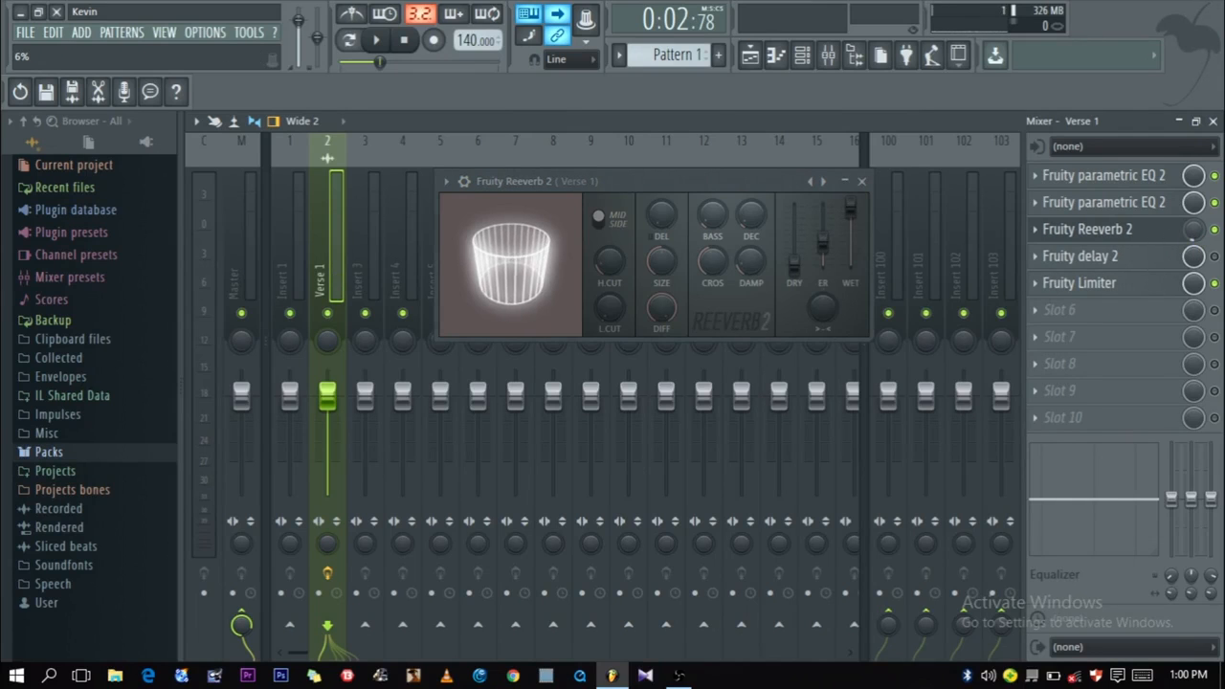
Step: Select the Master track, return to Verse 1, and fine-tune the reverb slot's mix level while playing the vocal
left_click(246, 271)
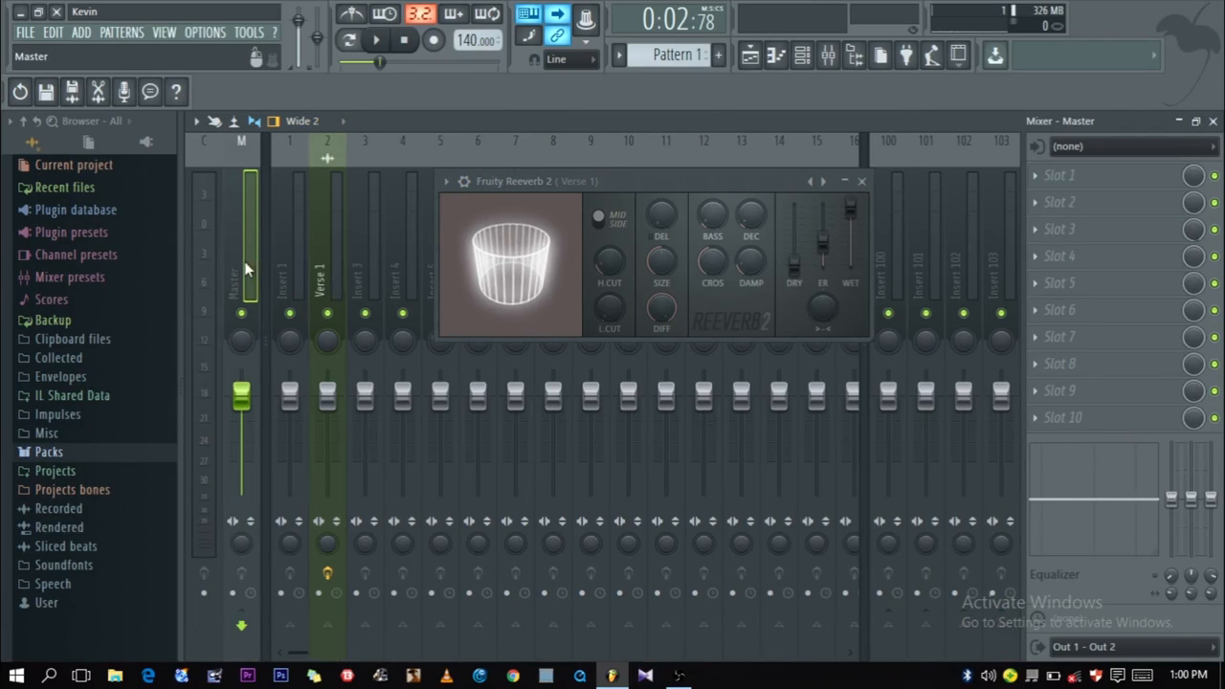
left_click(326, 230)
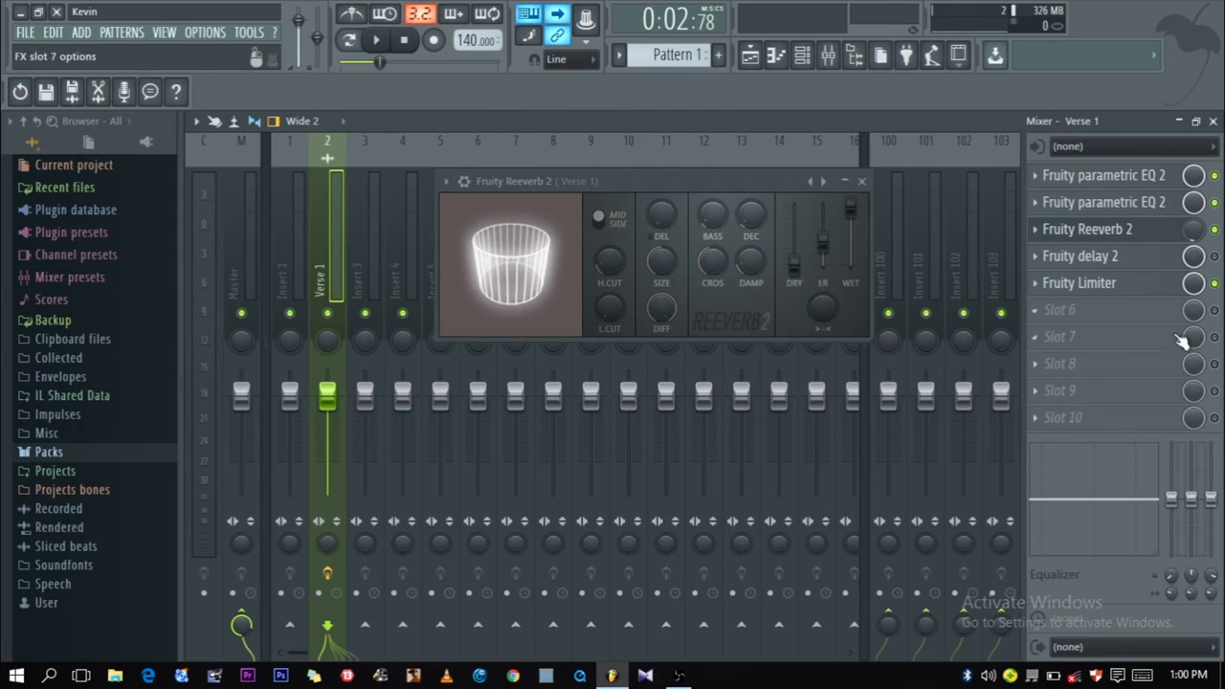
key("space")
left_click_drag(1200, 234, 1200, 230)
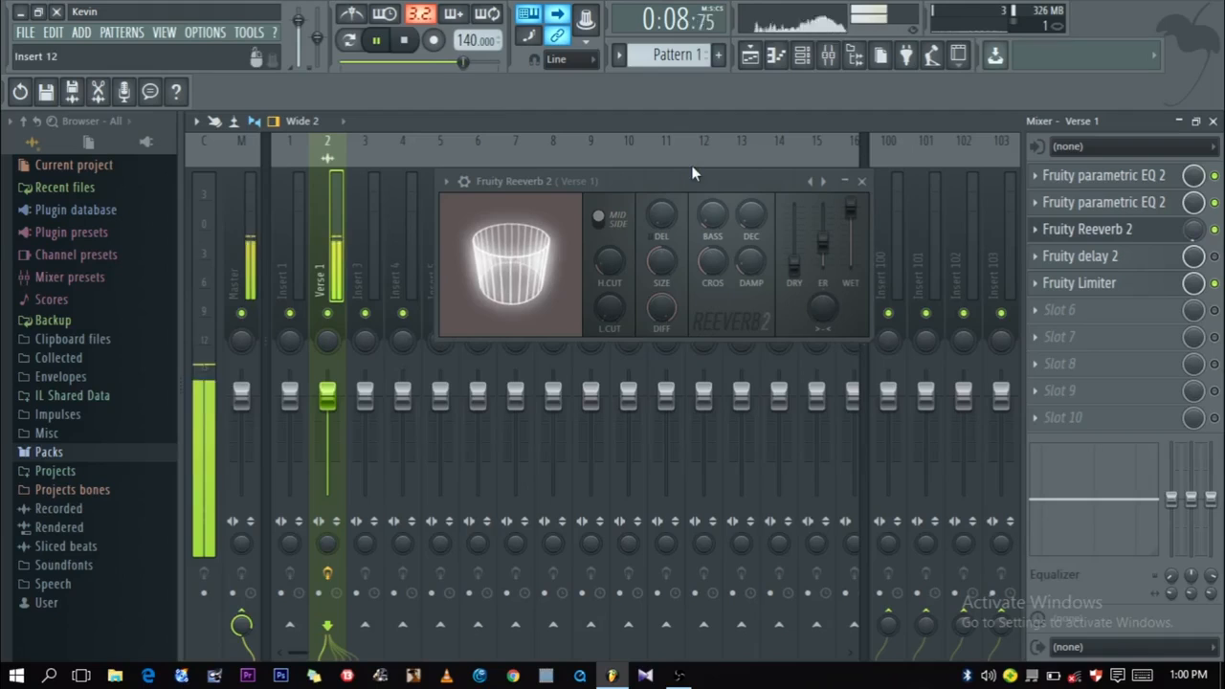
key("space")
Step: Close Fruity Reeverb 2 and open Fruity Delay 2 on Verse 1, placing its window over the mixer tracks
left_click(862, 181)
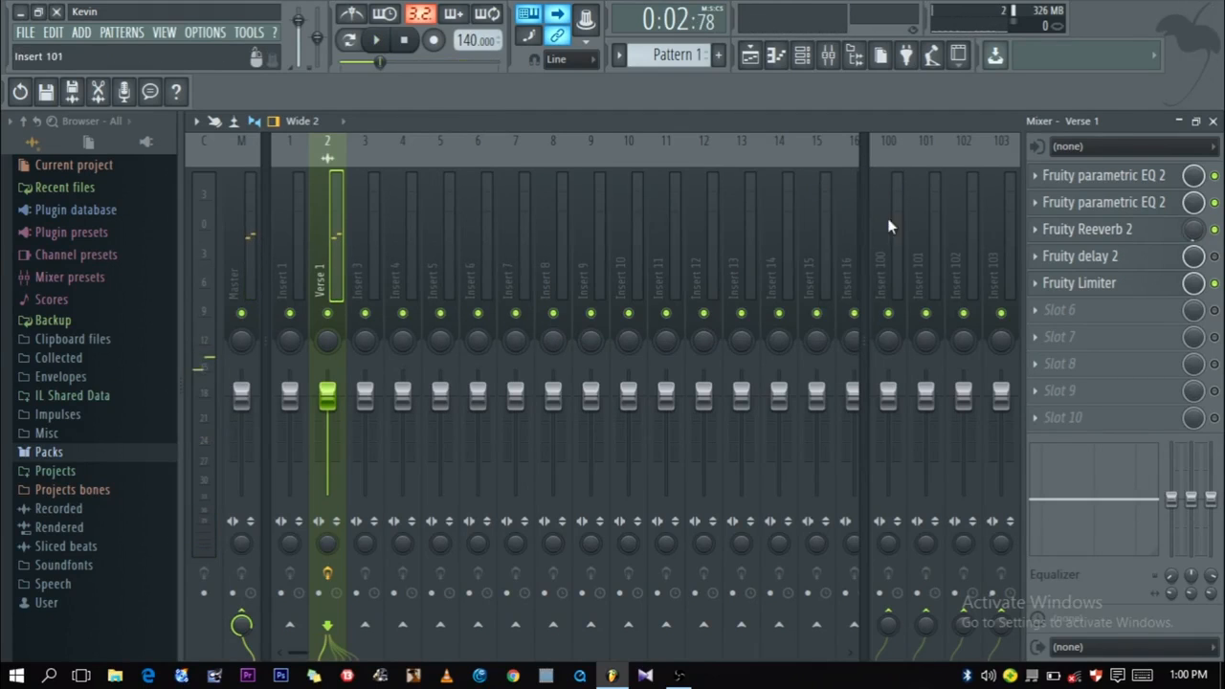
left_click(1089, 260)
left_click_drag(231, 126, 644, 201)
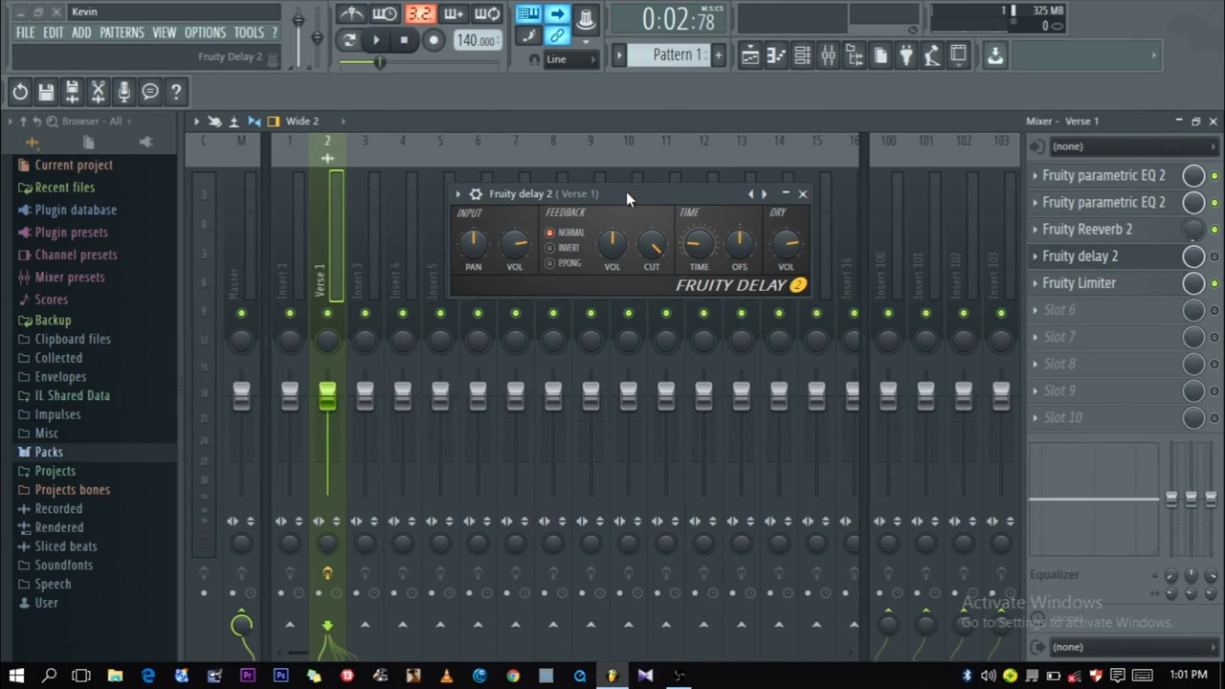
left_click_drag(625, 192, 635, 207)
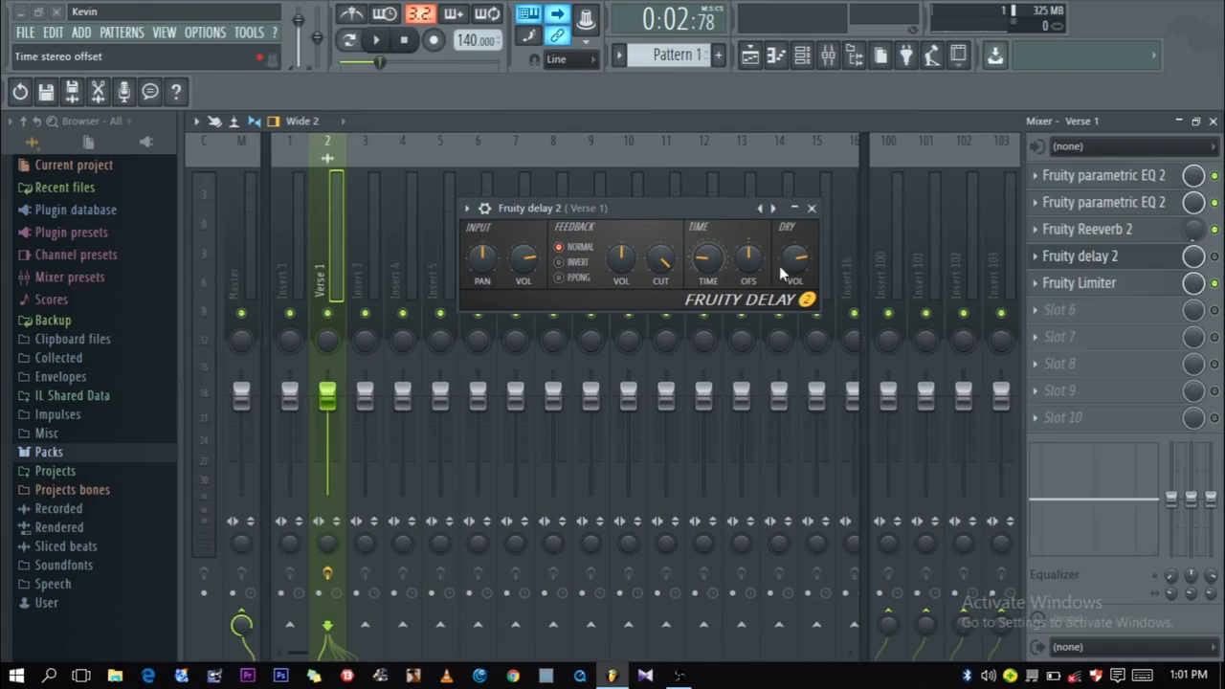
left_click_drag(661, 213, 652, 187)
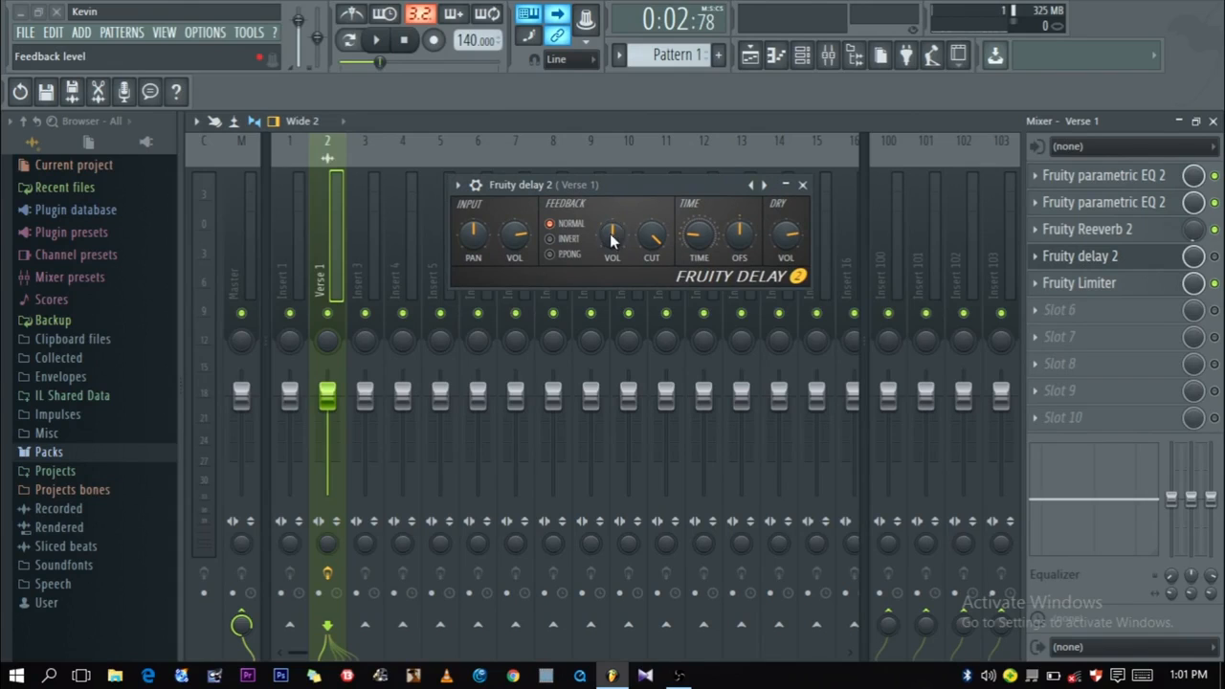
Step: Play the vocal several times, reposition the Fruity Delay 2 window and set the delay time to about 4:01
key("space")
key("space")
key("space")
key("space")
left_click_drag(646, 190, 577, 171)
key("space")
key("space")
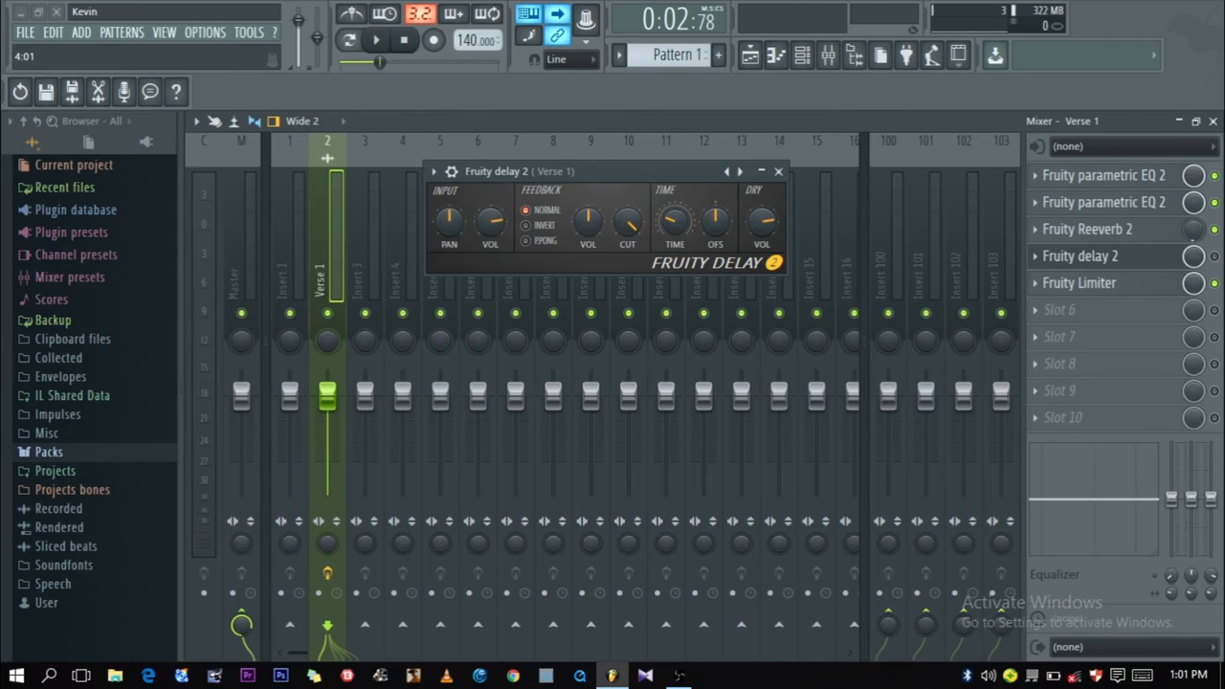
Step: Switch the delay feedback to ping-pong mode, enable Fruity Delay 2 on Verse 1 and check it in playback
left_click(543, 242)
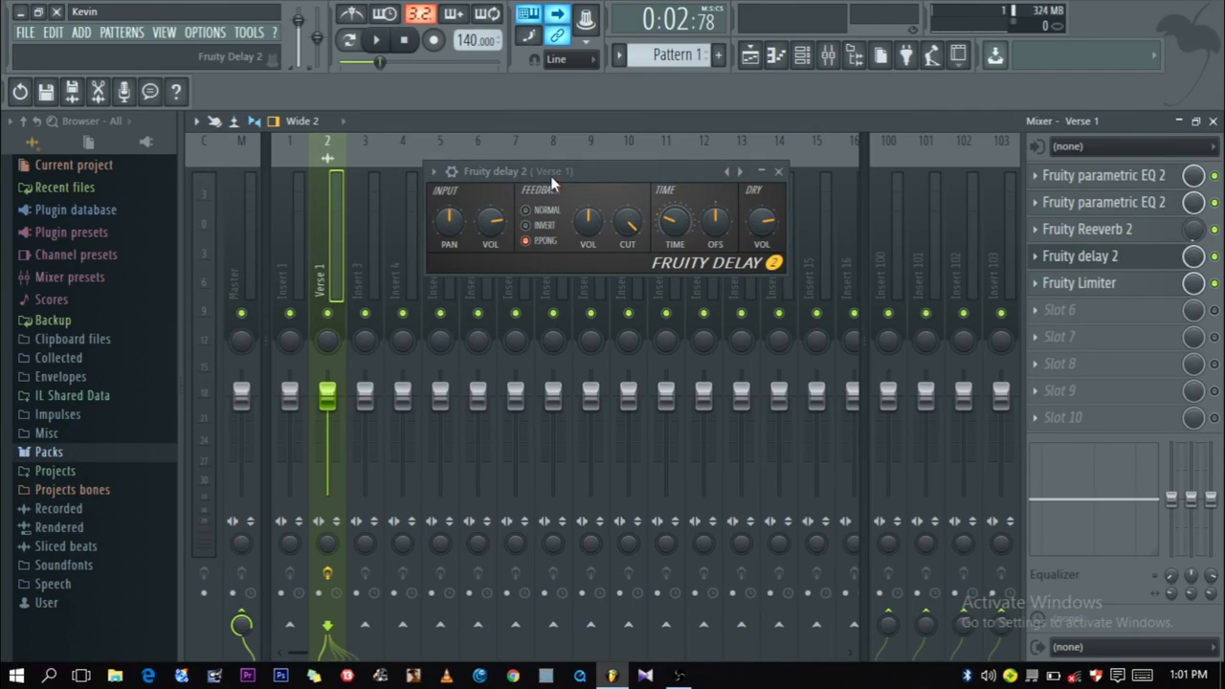
key("space")
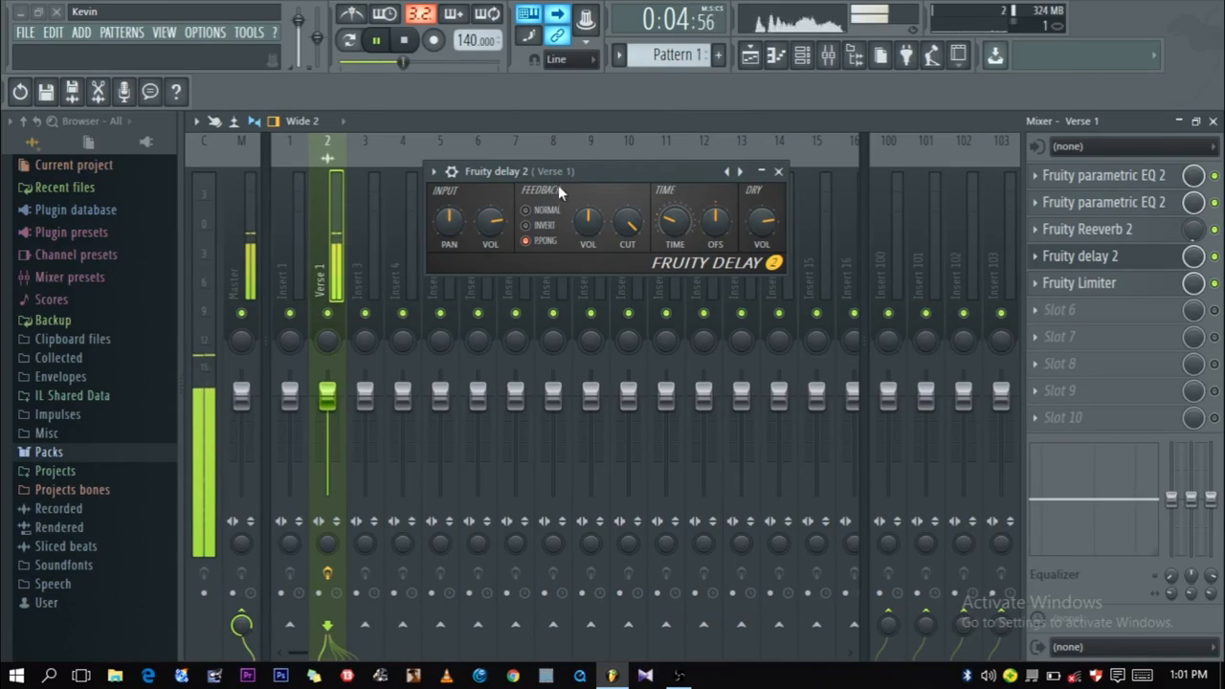
key("space")
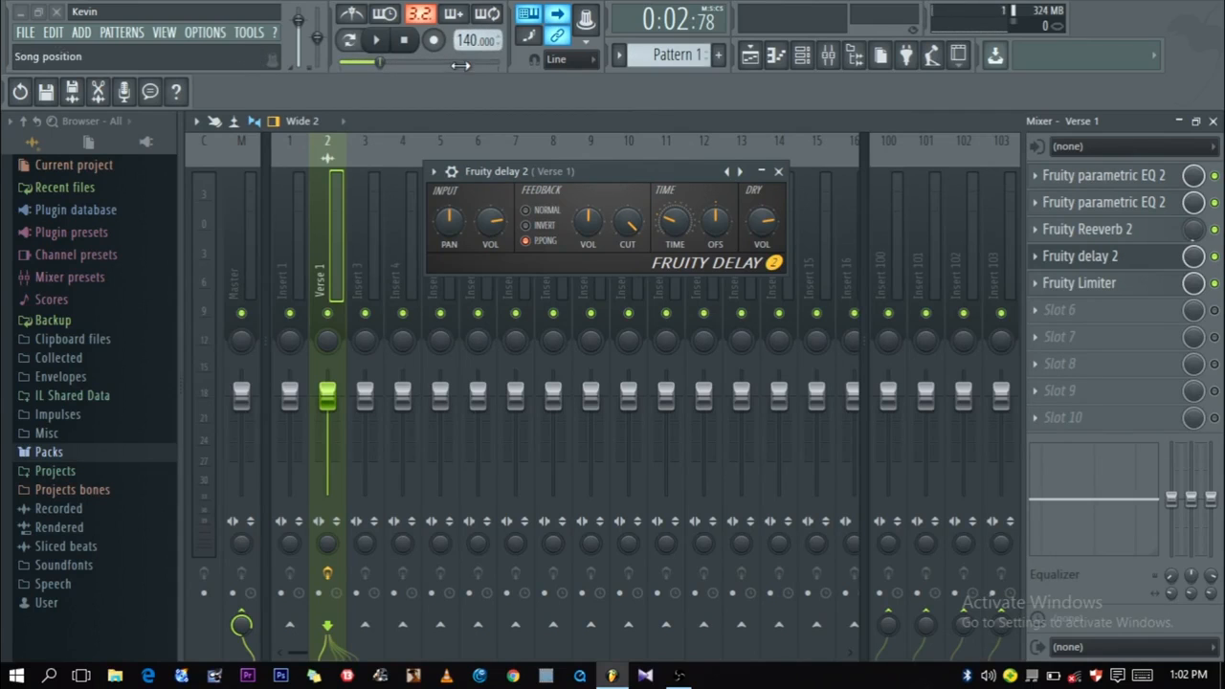
left_click_drag(595, 177, 591, 193)
key("space")
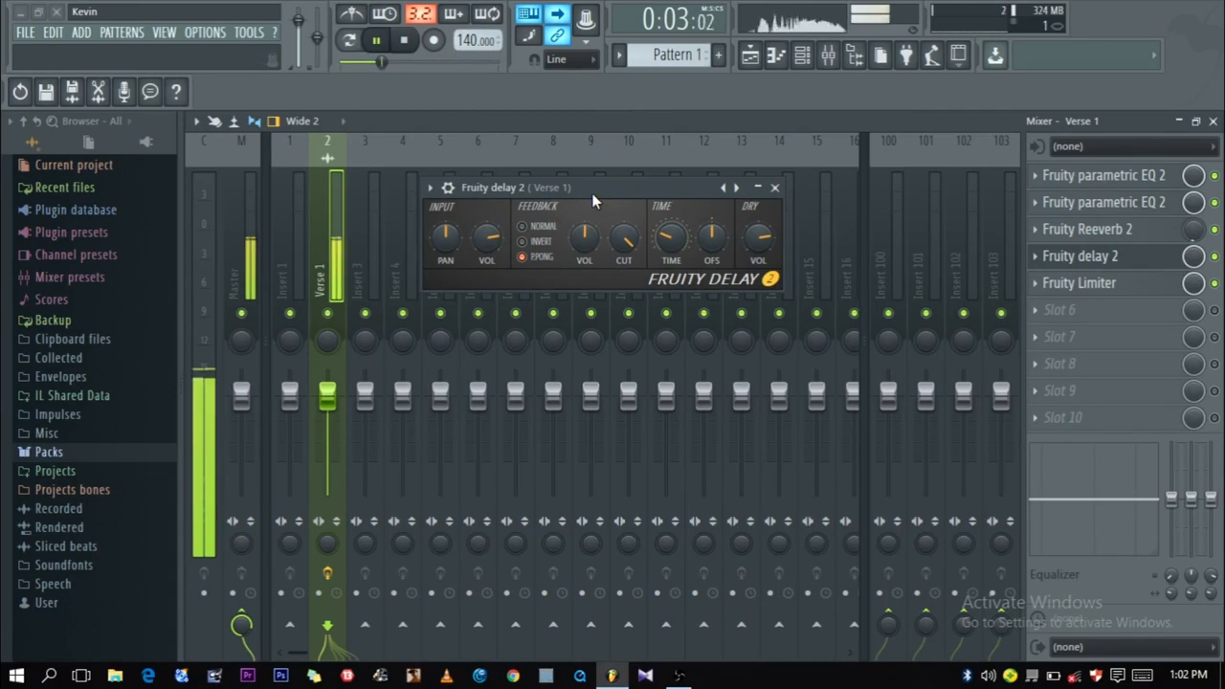
key("space")
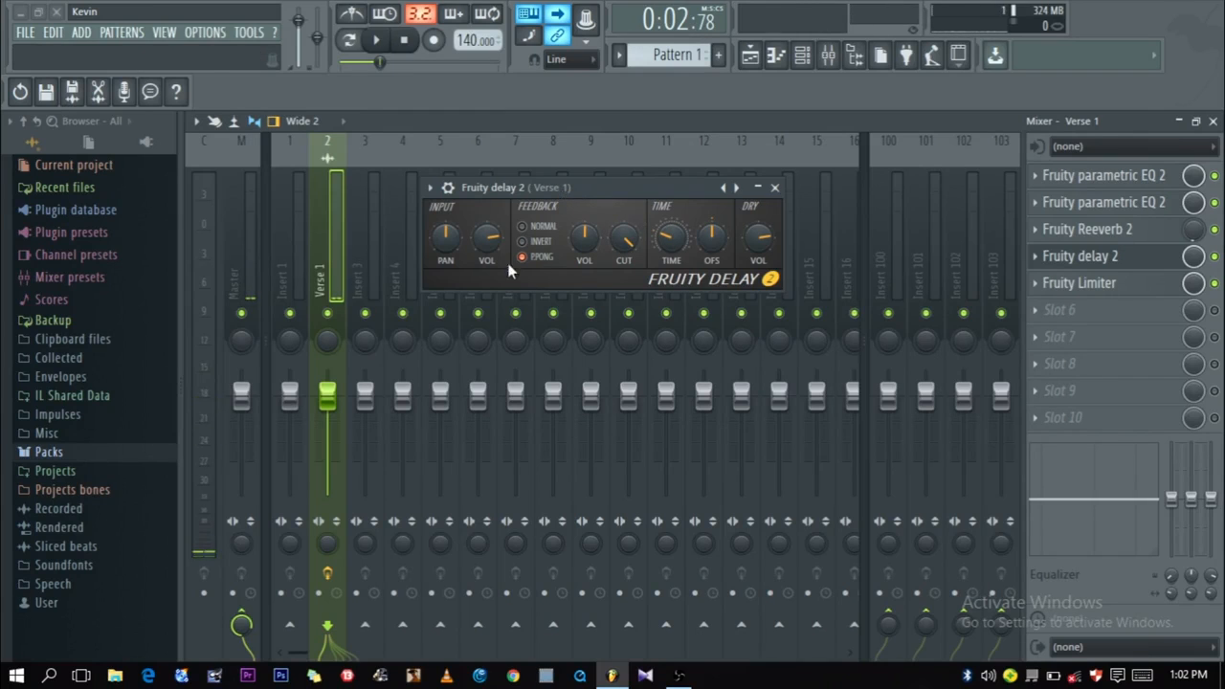
Step: Lower the delay's input volume and its effect slot mix level, replaying the vocal to judge the blend
key("space")
key("space")
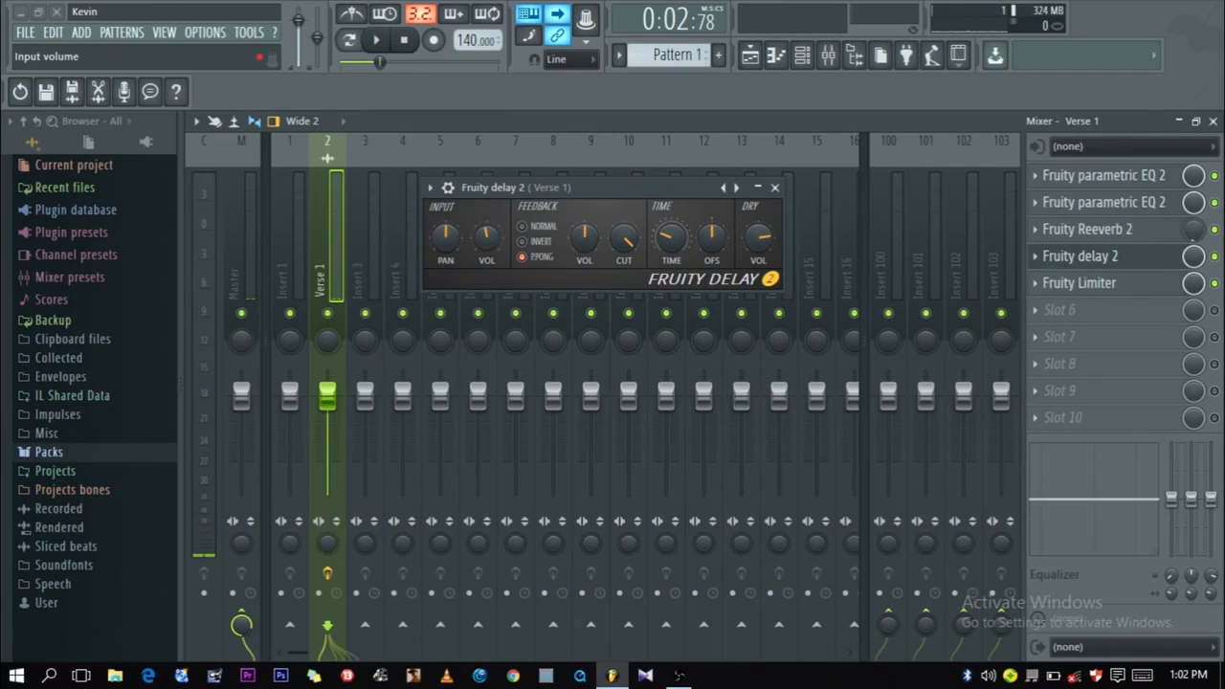
key("space")
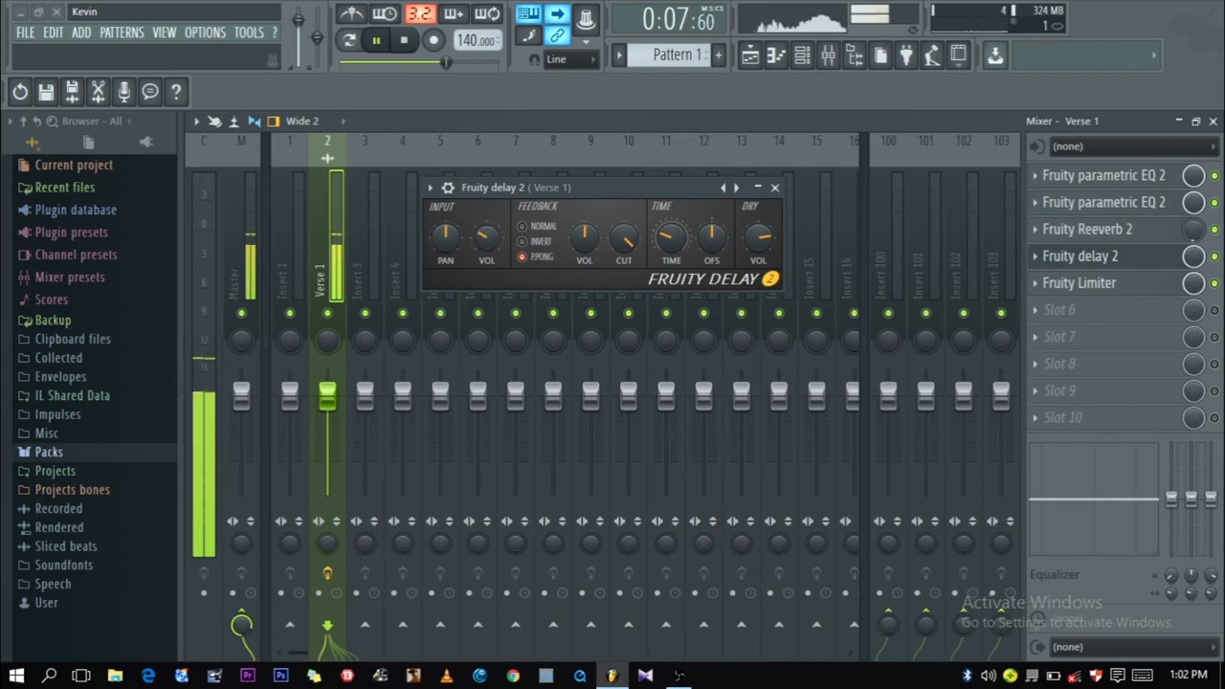
key("space")
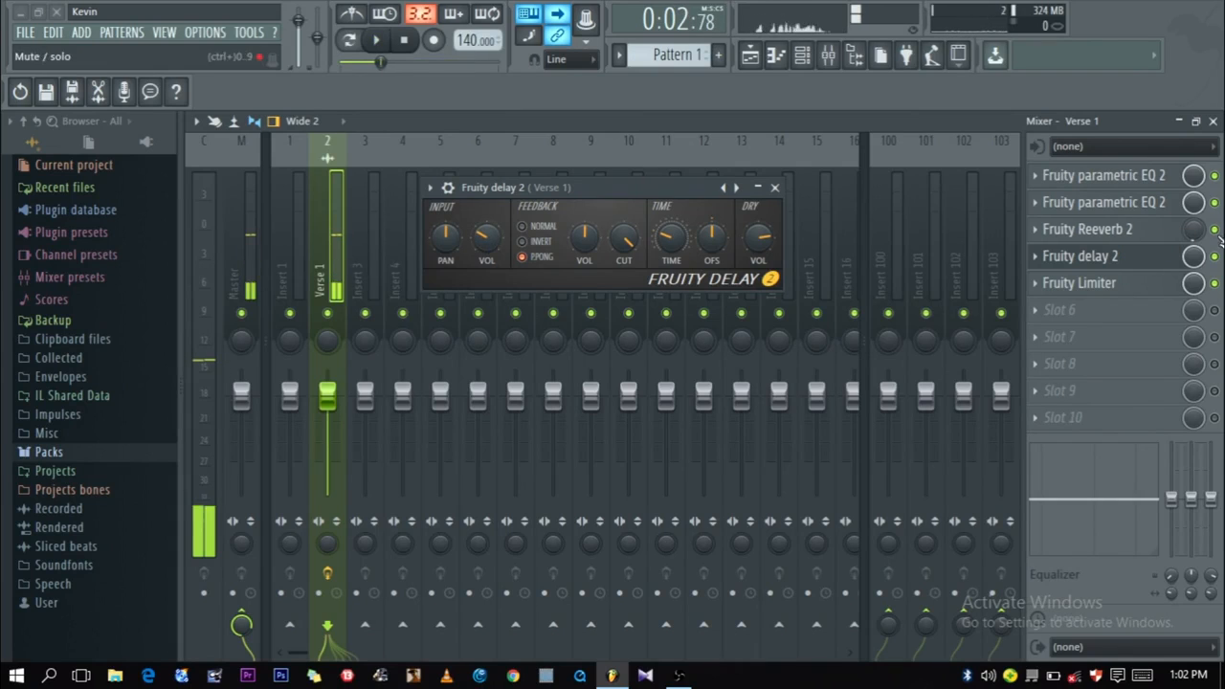
key("space")
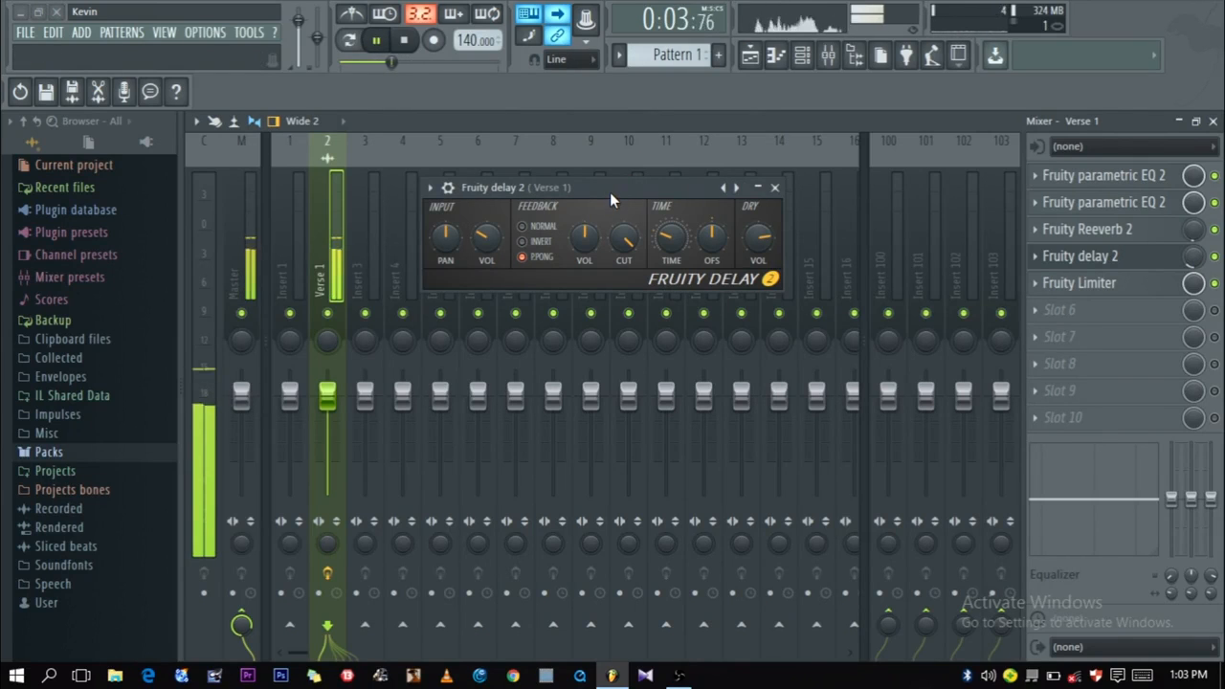
Step: Set Fruity Delay 2's effect slot mix level to about 18%, replaying the vocal to judge the blend
key("space")
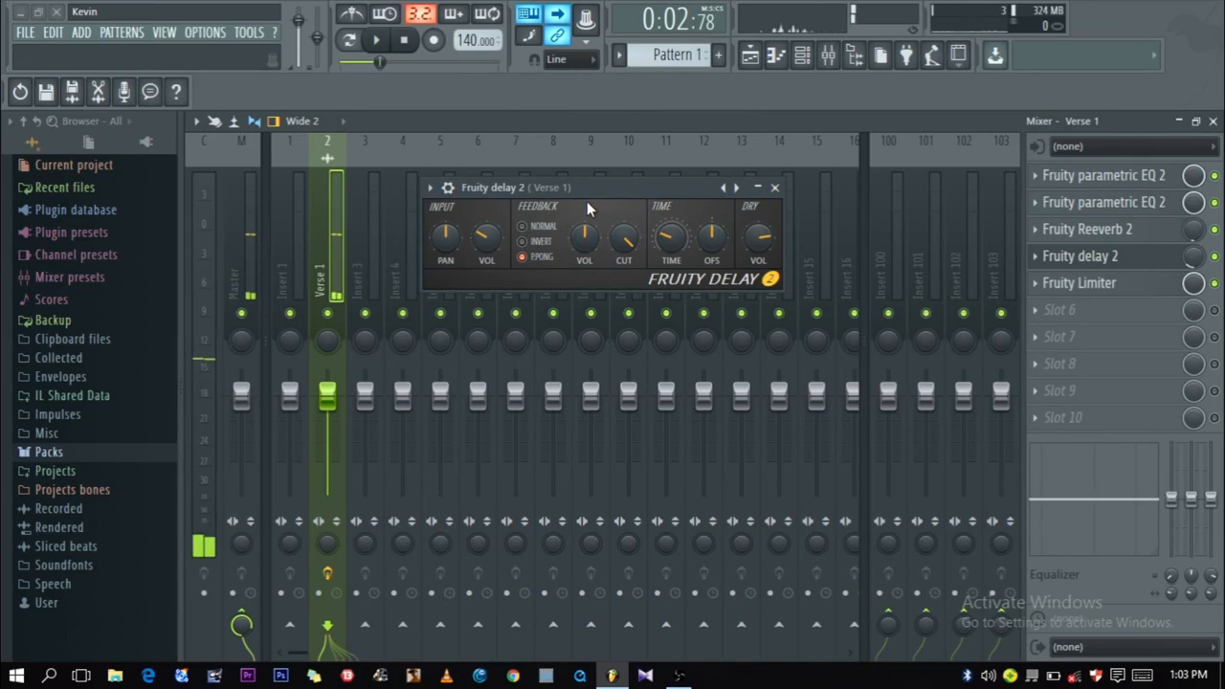
key("space")
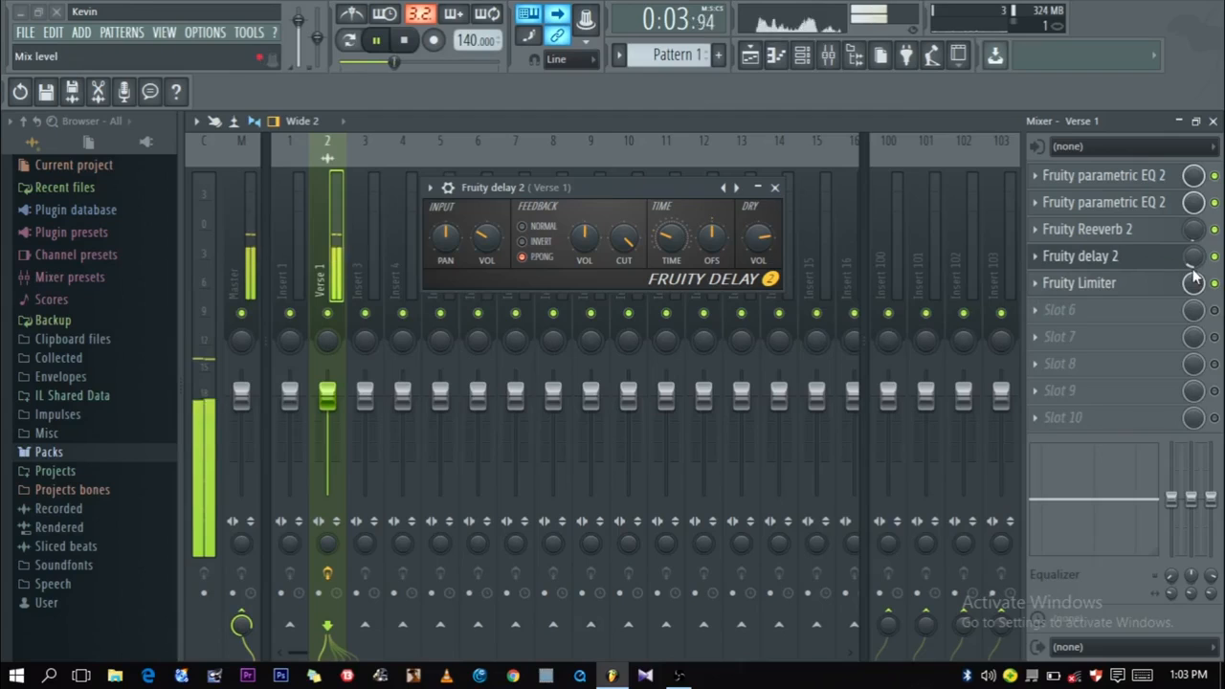
key("space")
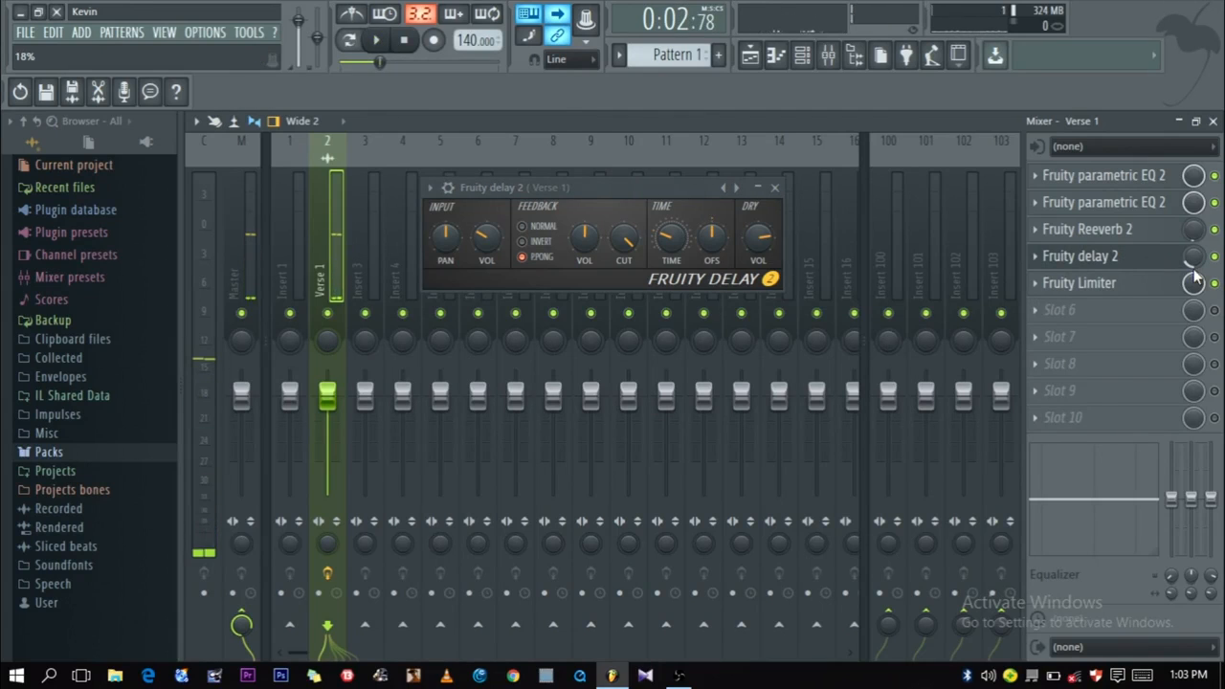
key("space")
key("space")
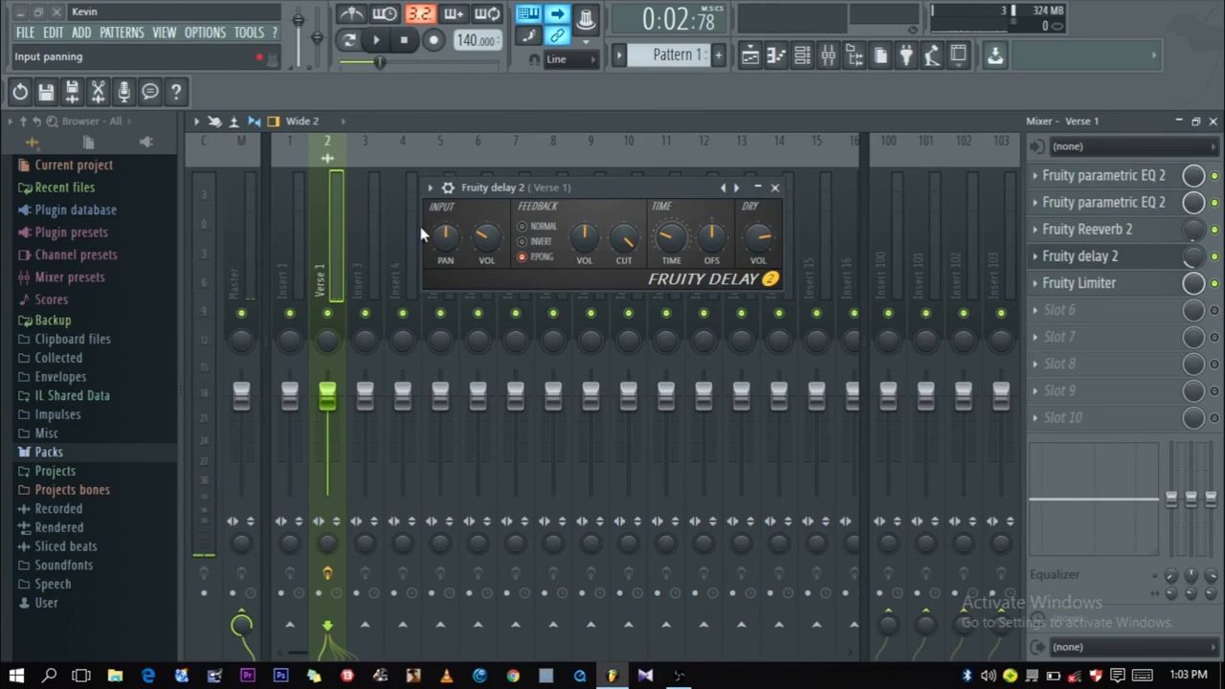
Step: Try panning the delay's input to each side, playing the vocal to compare the effect
key("space")
left_click_drag(436, 239, 436, 298)
key("space")
key("space")
key("space")
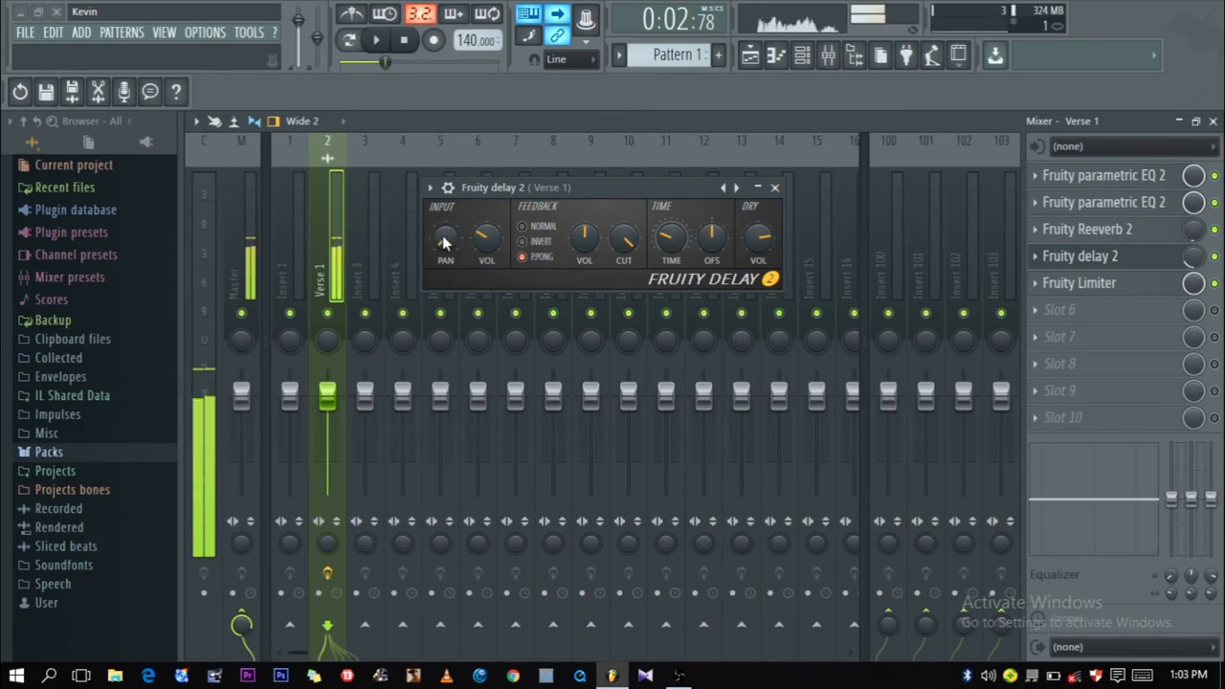
left_click_drag(444, 233, 444, 232)
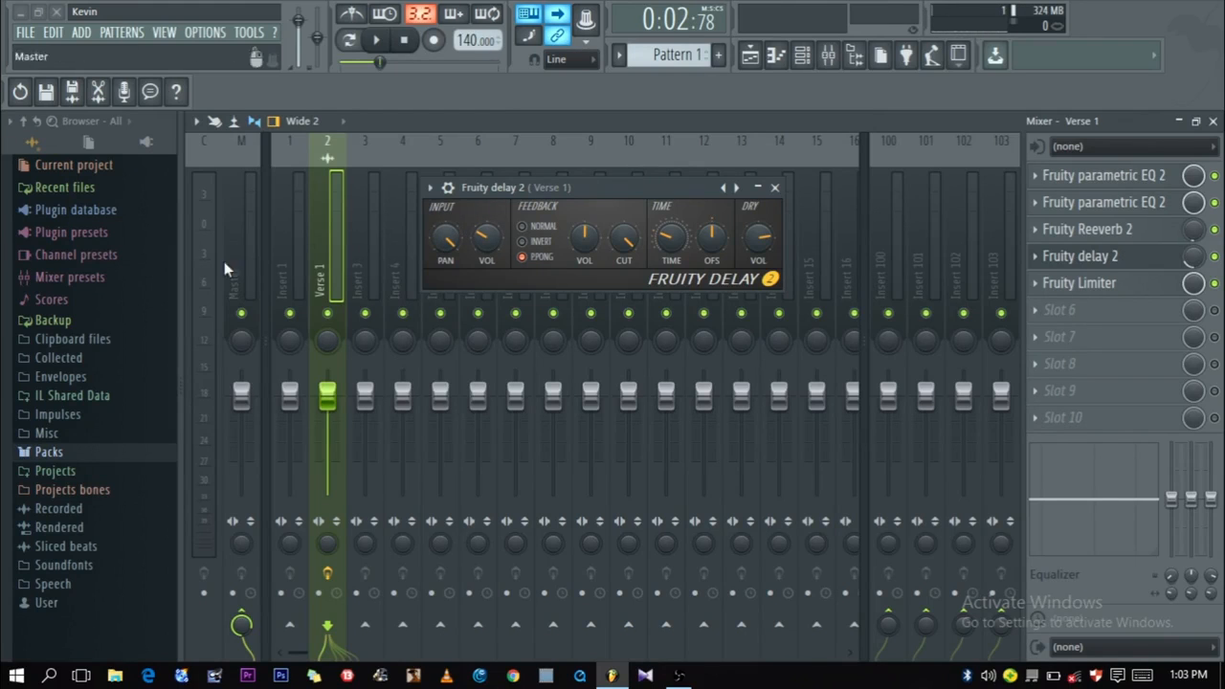
key("space")
key("space")
key("space")
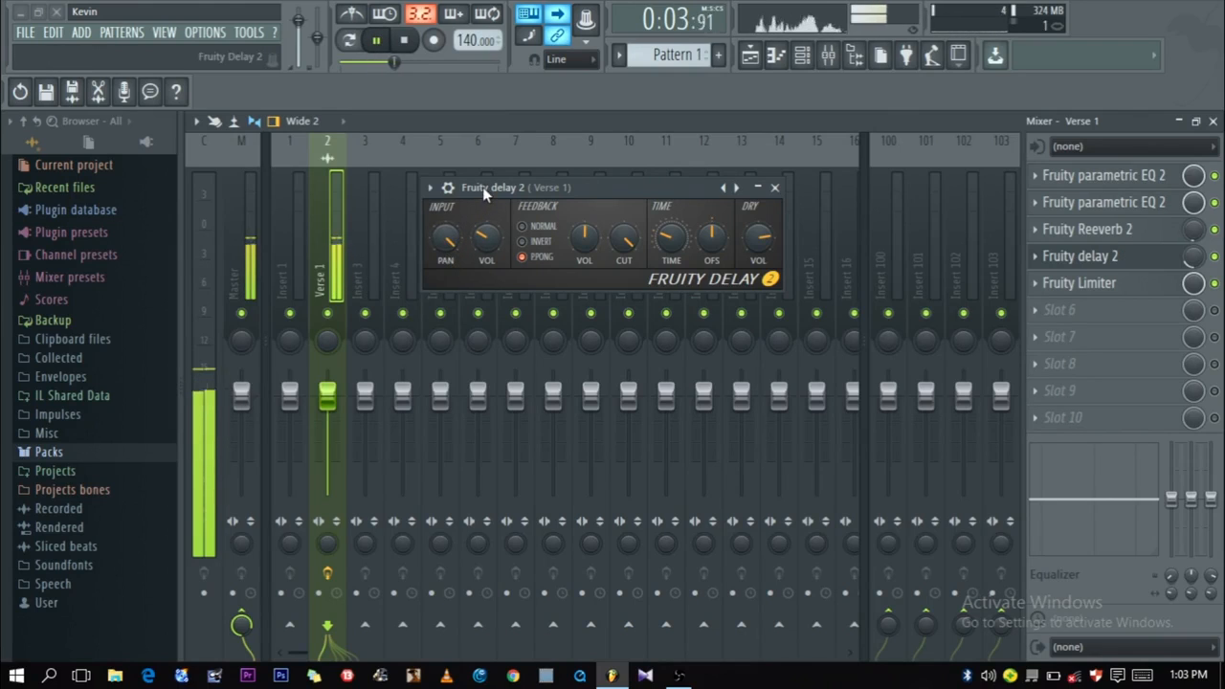
key("space")
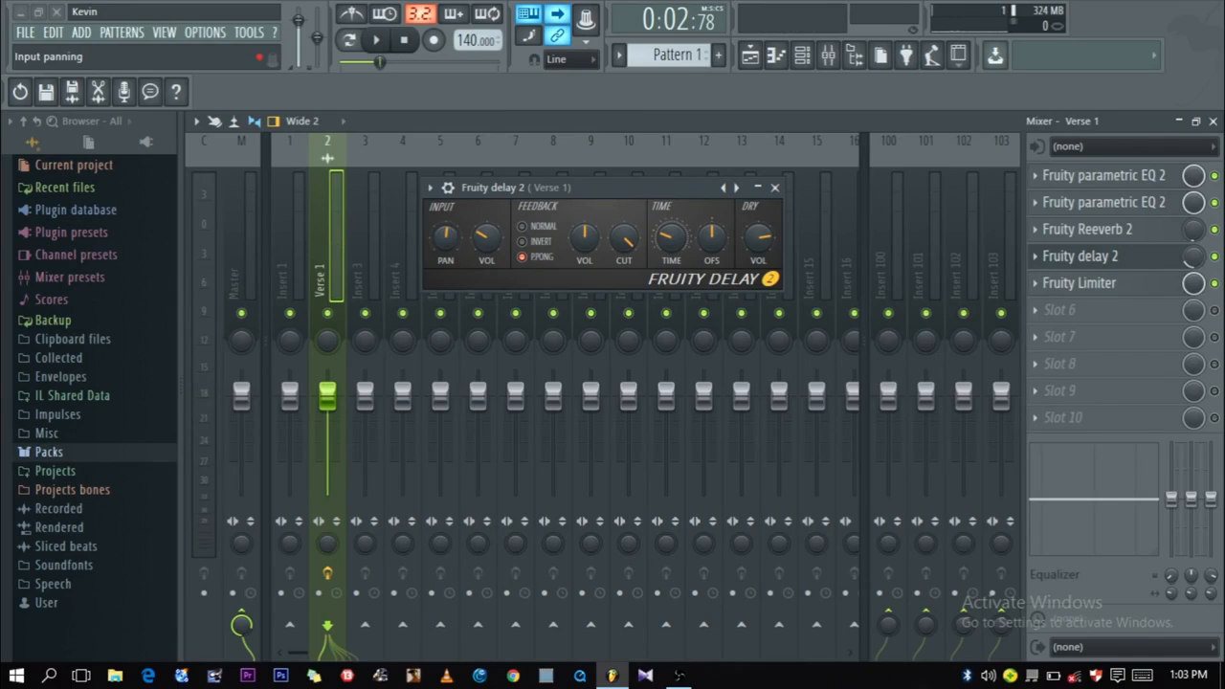
Step: Reset the delay's input panning to its default and replay the vocal
right_click(446, 240)
left_click(460, 253)
key("space")
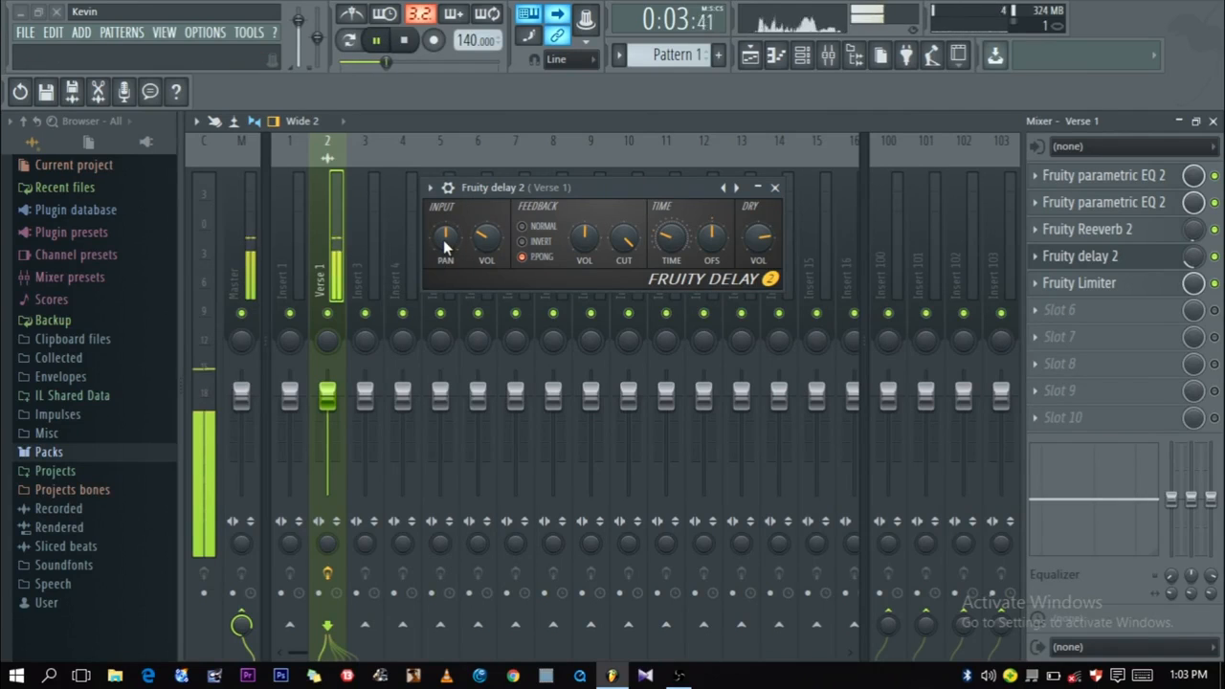
key("space")
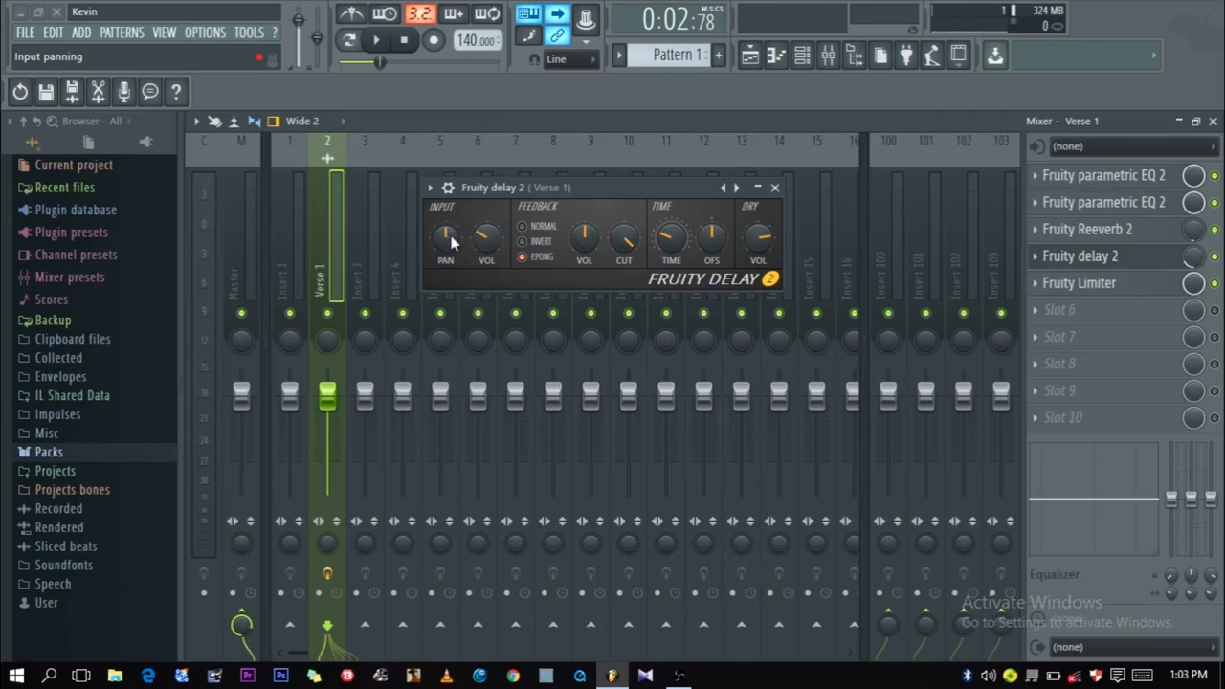
Step: Pan the delay's input fully right and play the vocal while adjusting the delay slot's mix level
left_click_drag(455, 249, 455, 236)
key("space")
key("space")
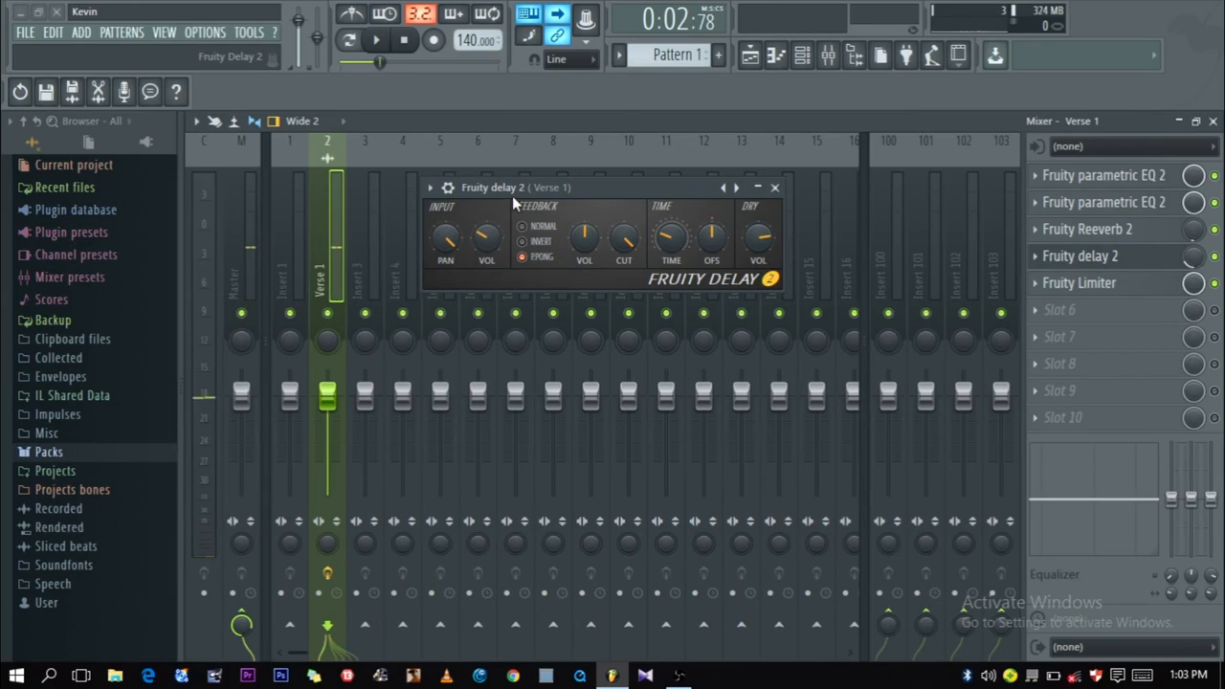
left_click_drag(513, 194, 469, 204)
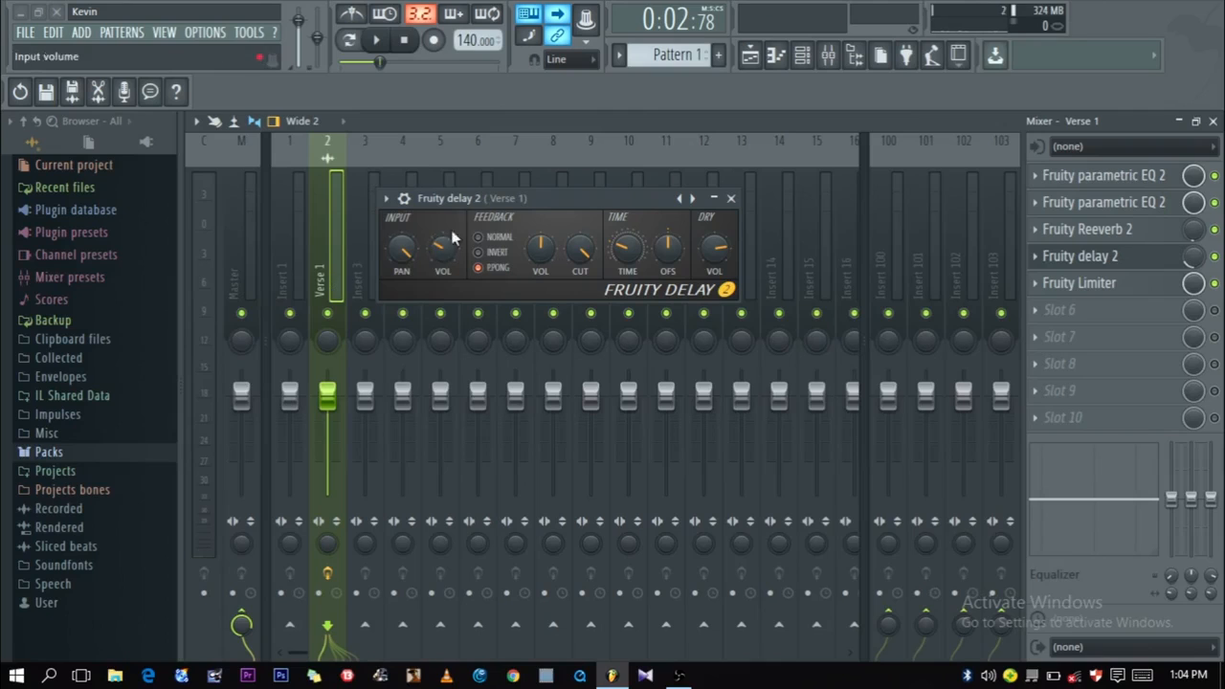
key("space")
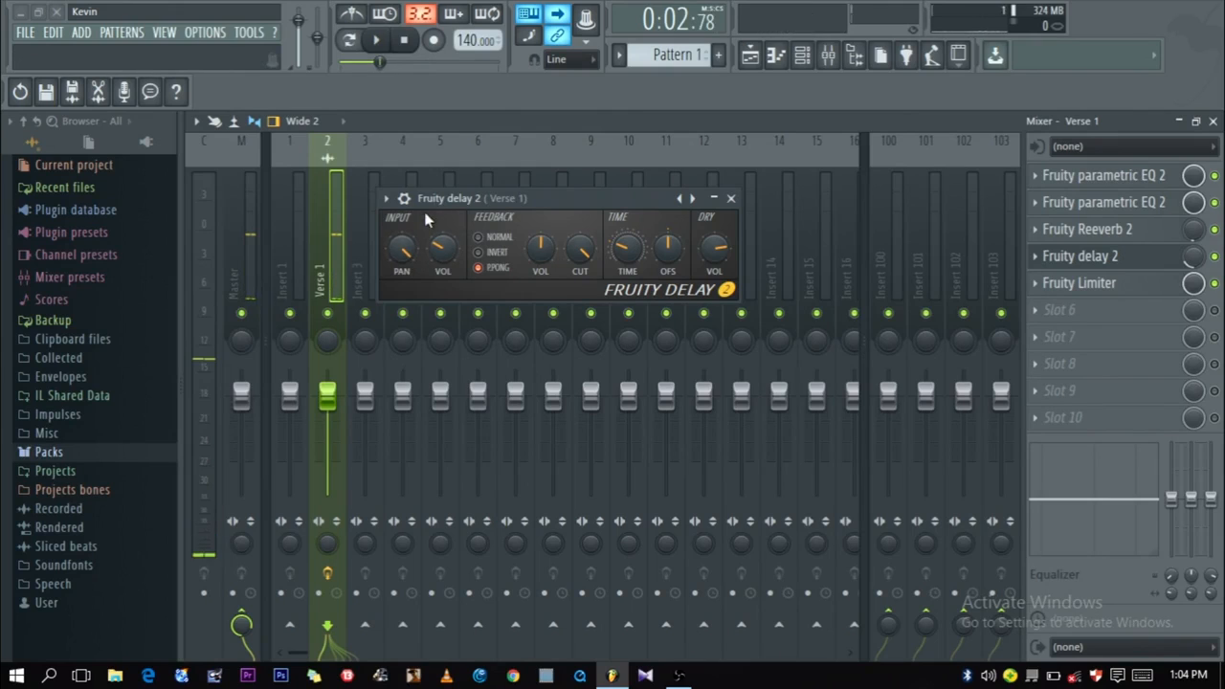
left_click_drag(433, 198, 451, 189)
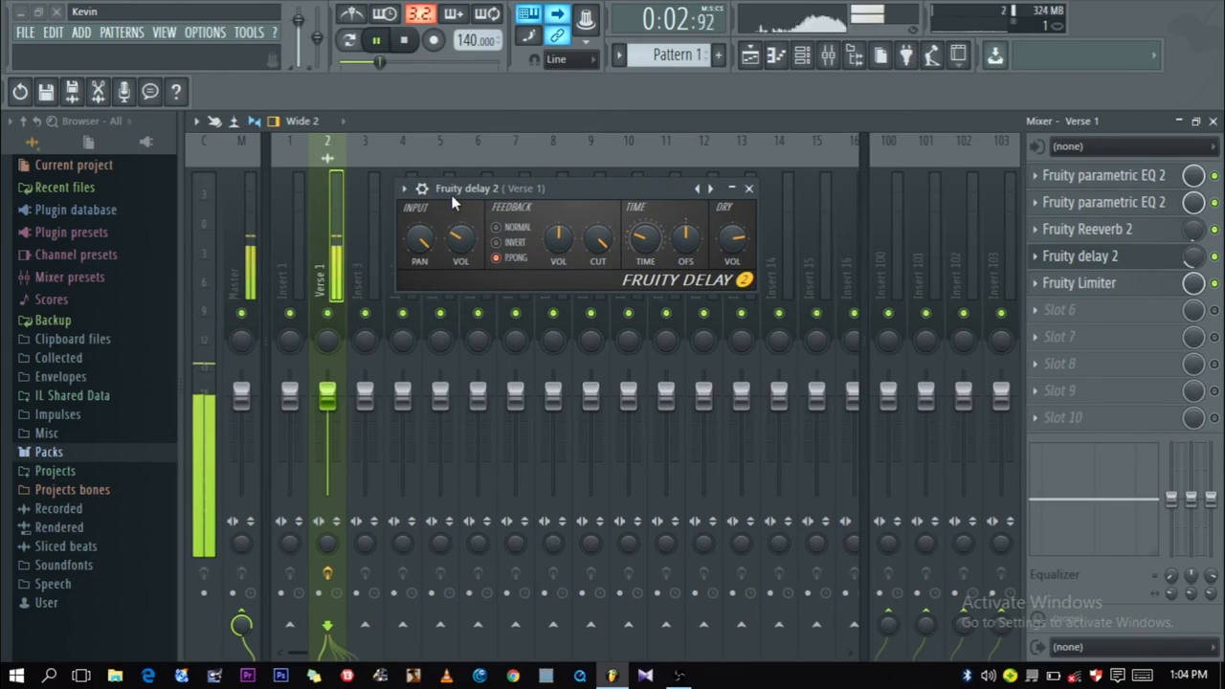
left_click_drag(1193, 258, 1192, 276)
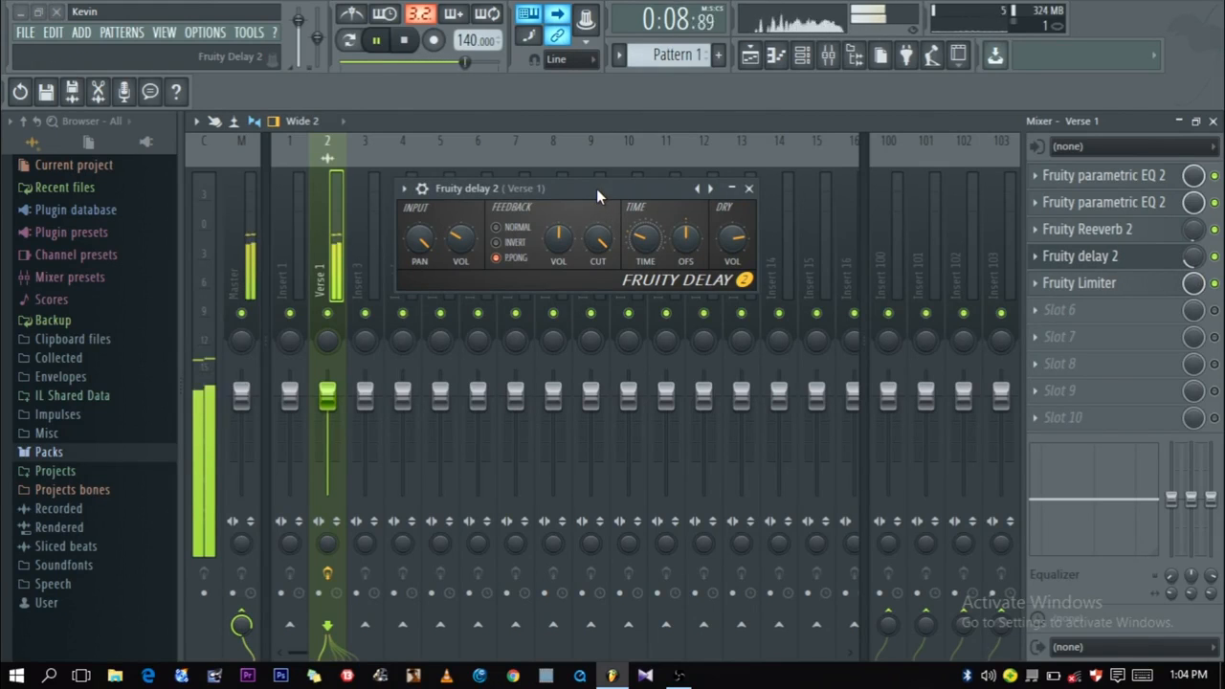
key("space")
left_click_drag(567, 194, 662, 189)
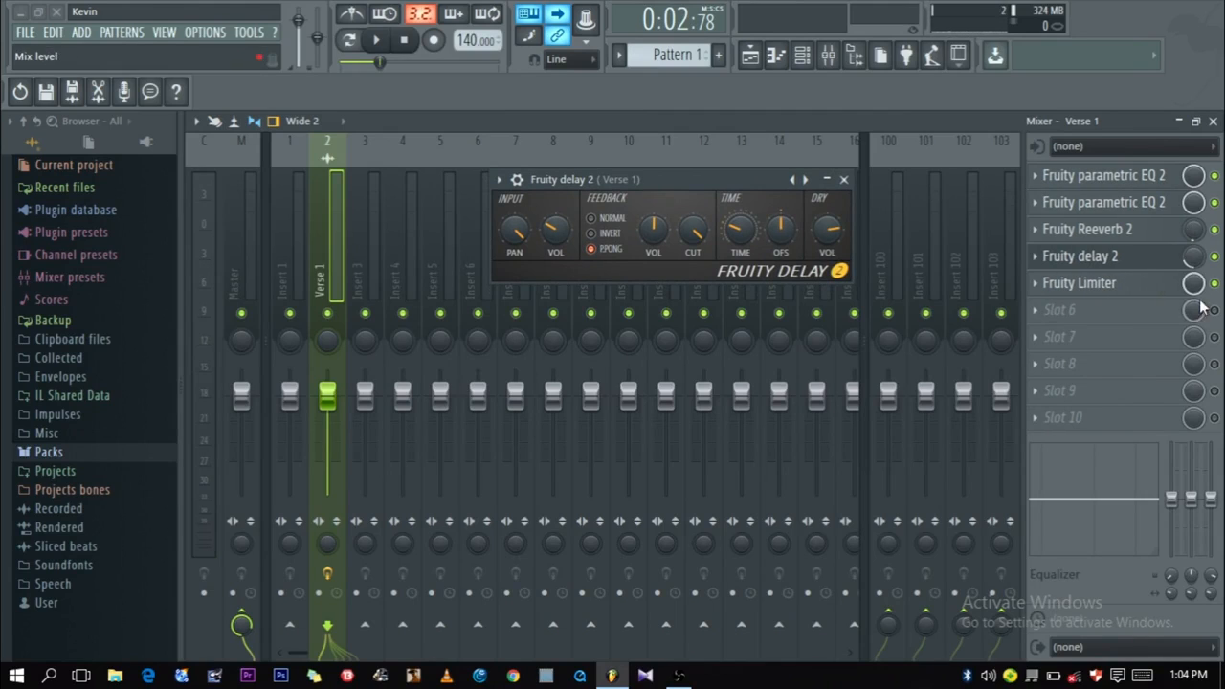
left_click_drag(648, 183, 581, 181)
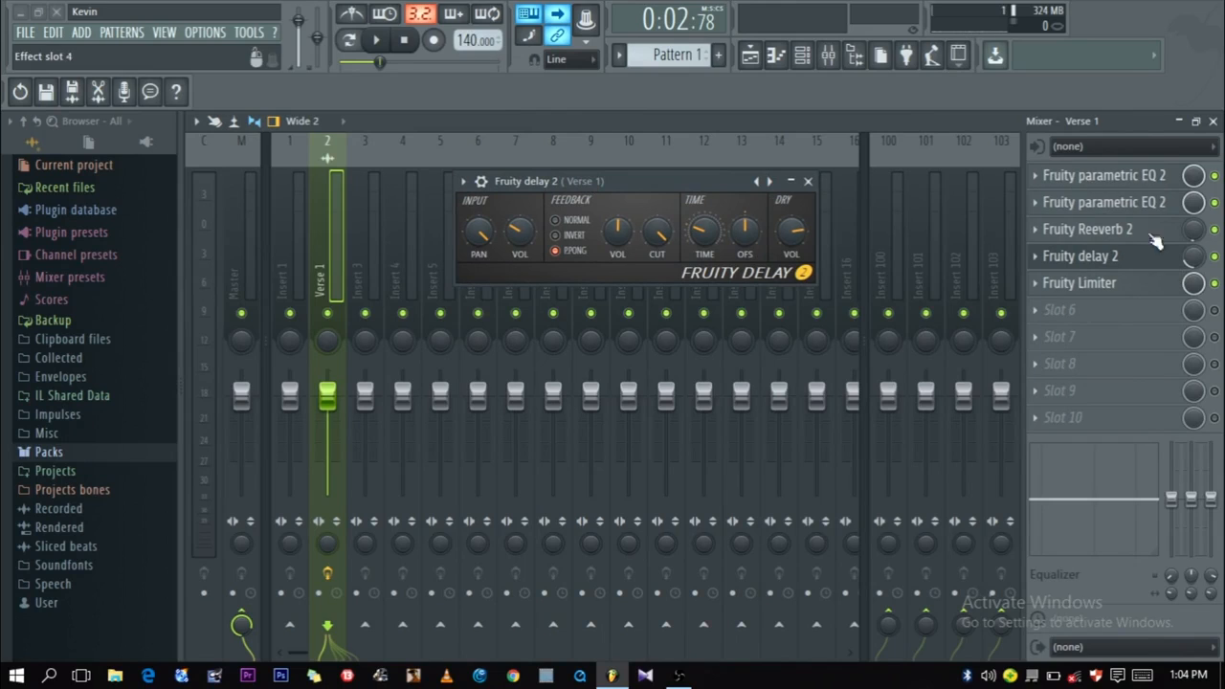
left_click_drag(648, 186, 685, 182)
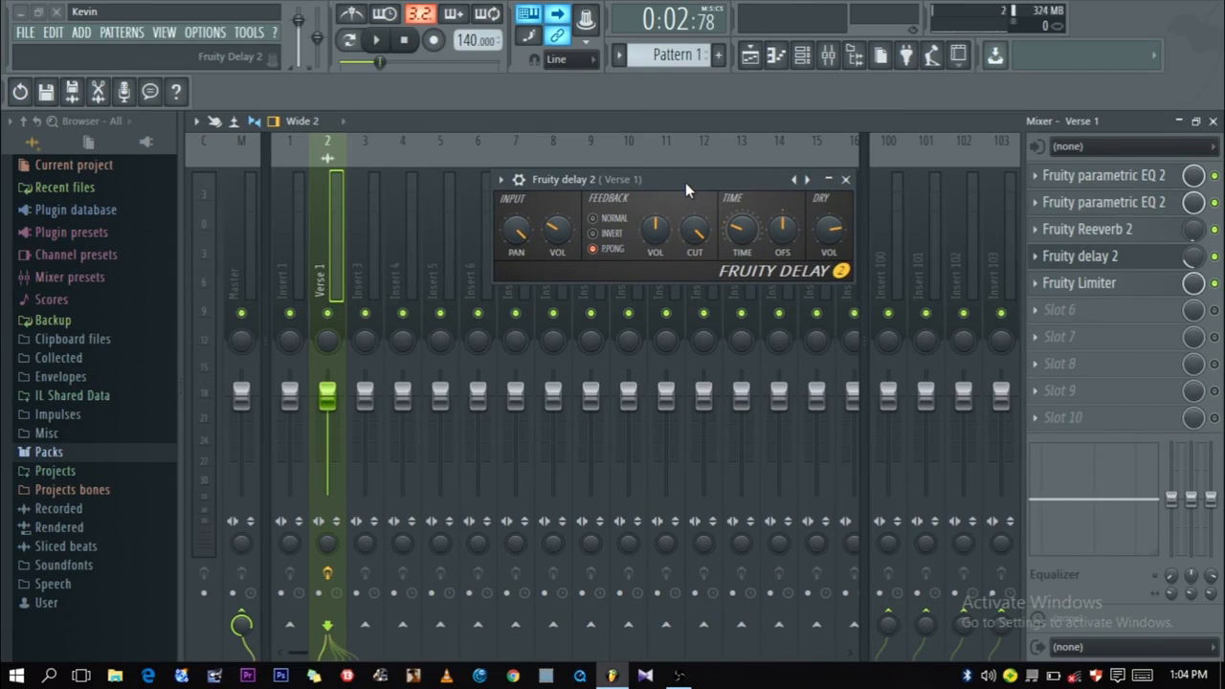
mouse_move(676, 180)
left_mouse_down()
mouse_move(685, 186)
mouse_move(677, 182)
left_mouse_up()
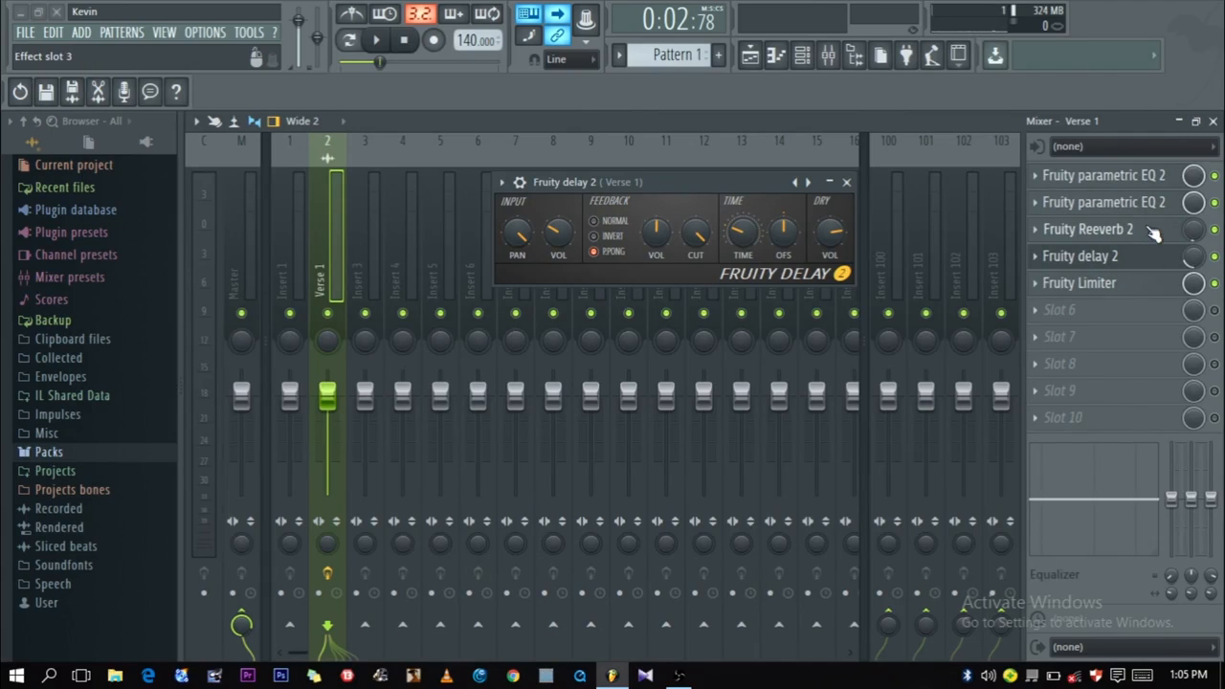
Step: Open Fruity Reeverb 2 on Verse 1 for a brief check, and close both it and Fruity Delay 2
left_click(1118, 228)
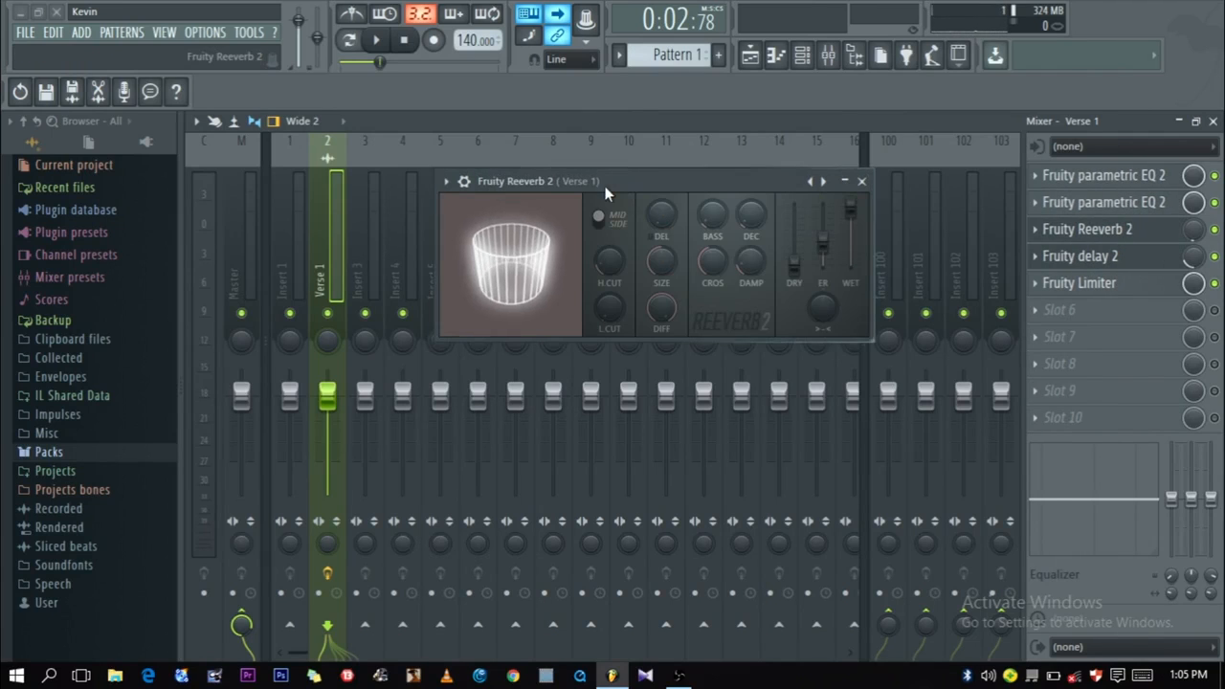
left_click(865, 183)
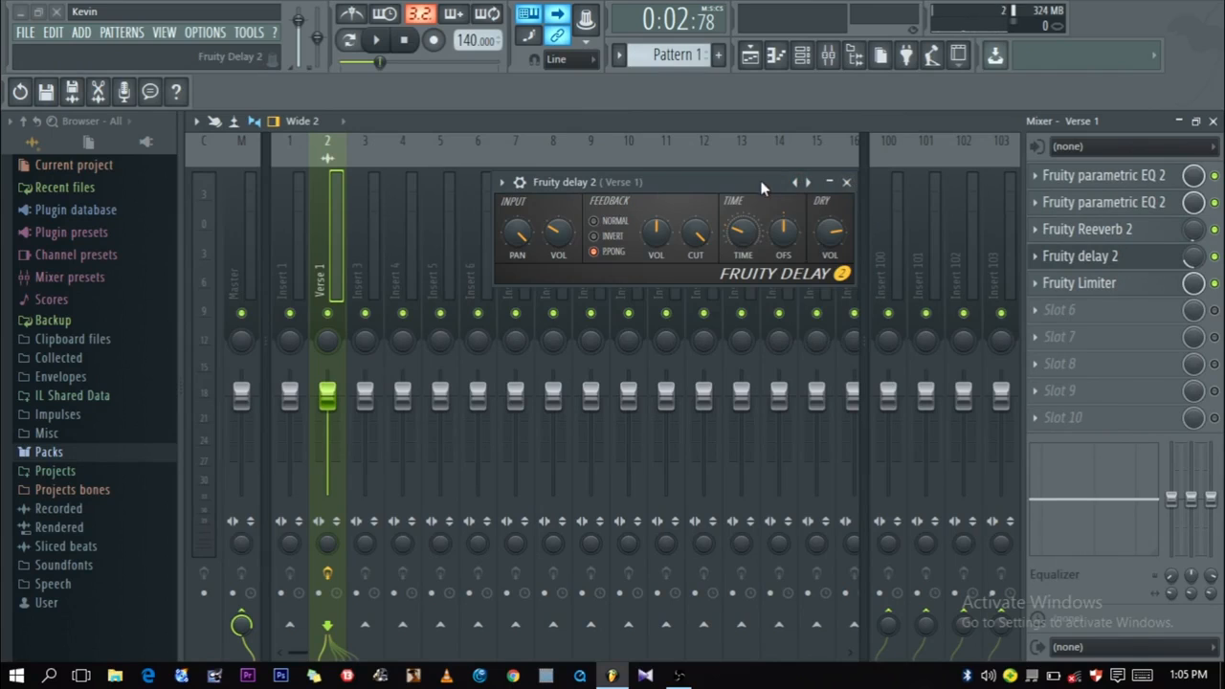
left_click(847, 183)
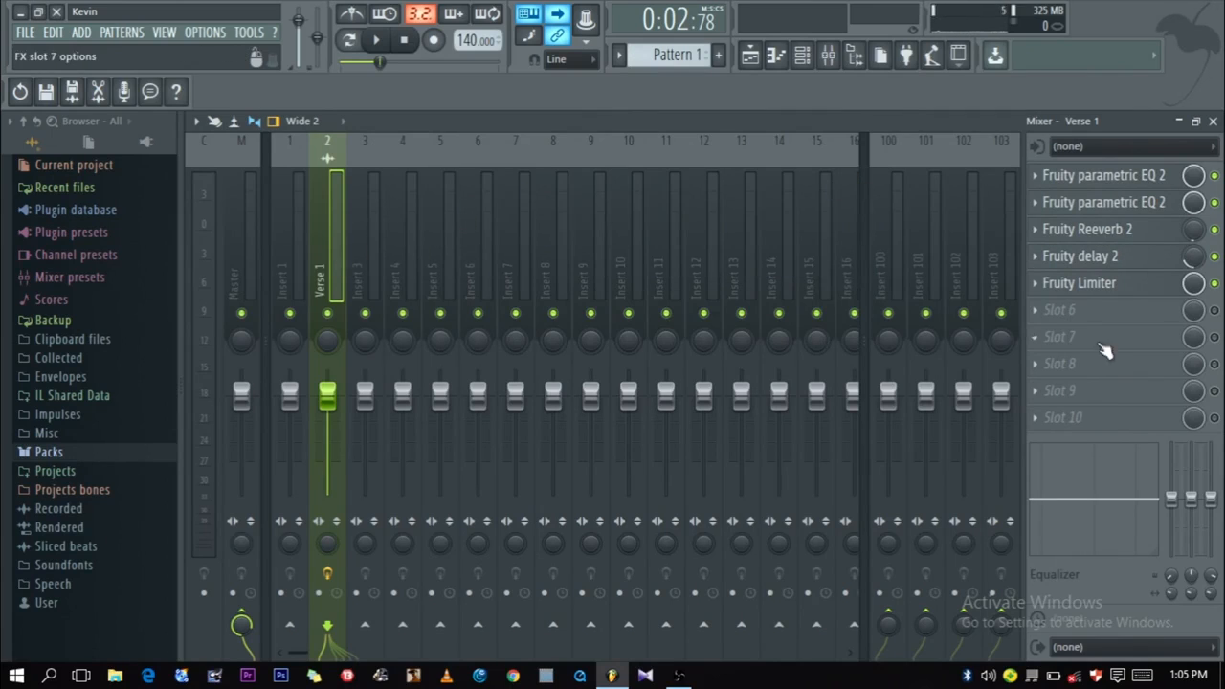
Step: Open Fruity Limiter on Verse 1, raise its gain to about 2.2 dB while replaying the vocal, and close it
left_click(1125, 285)
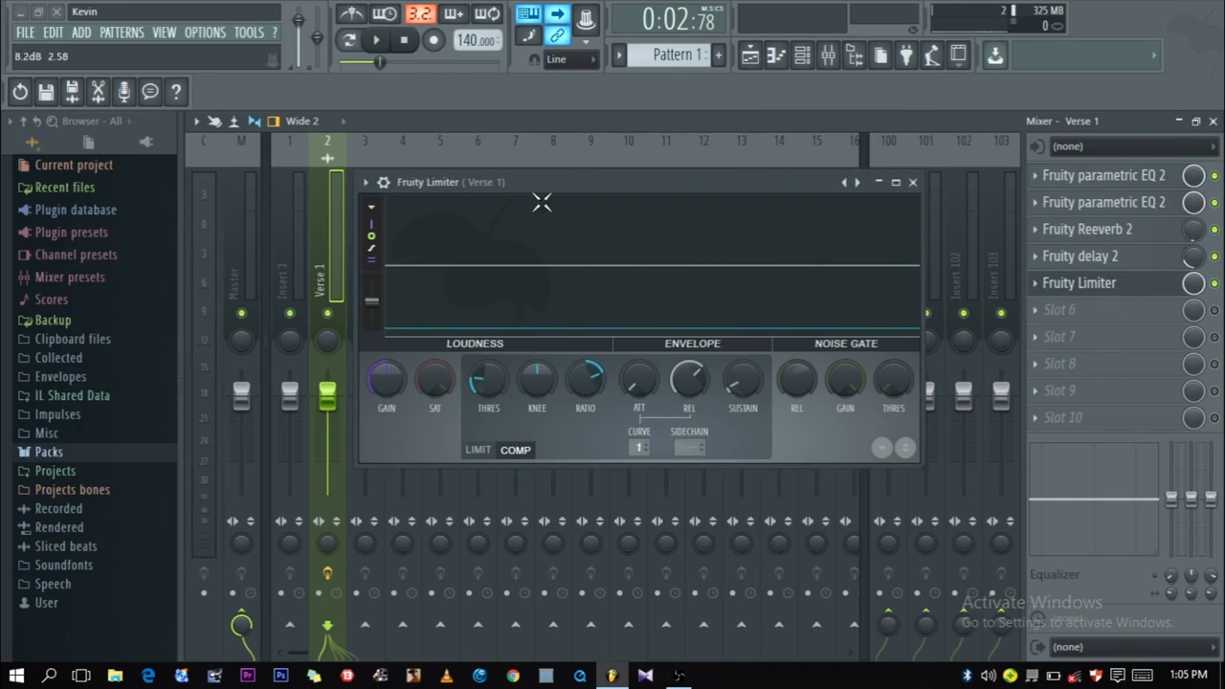
key("space")
key("space")
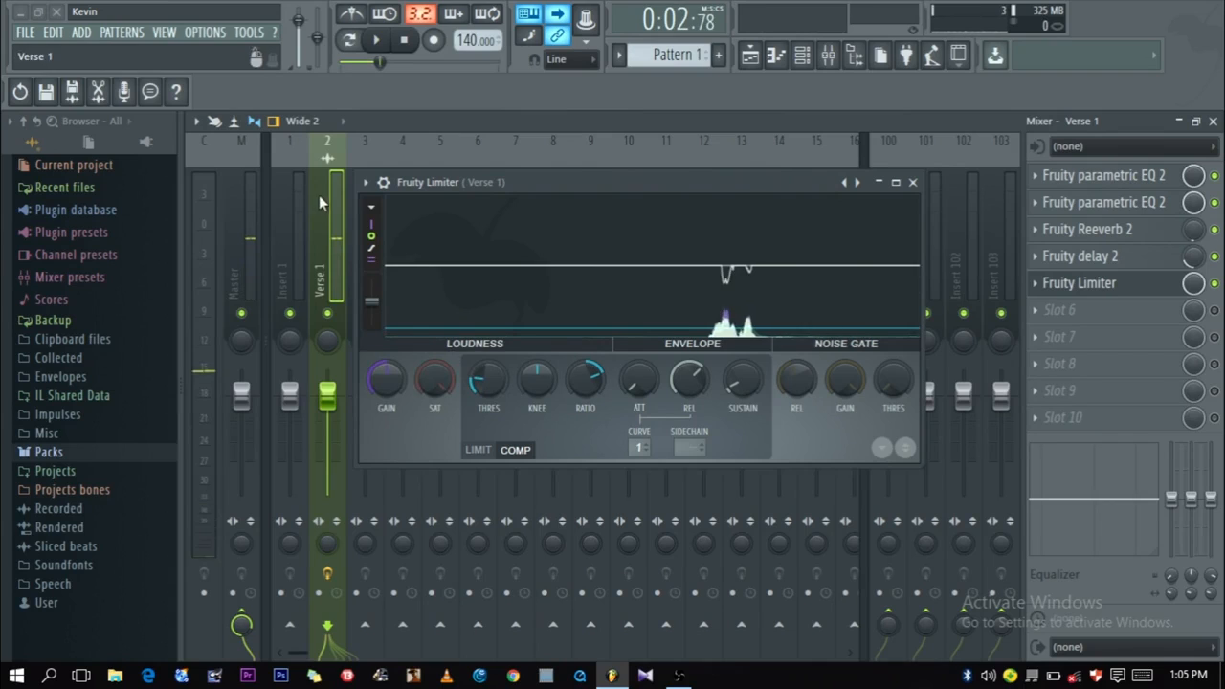
key("space")
key("space")
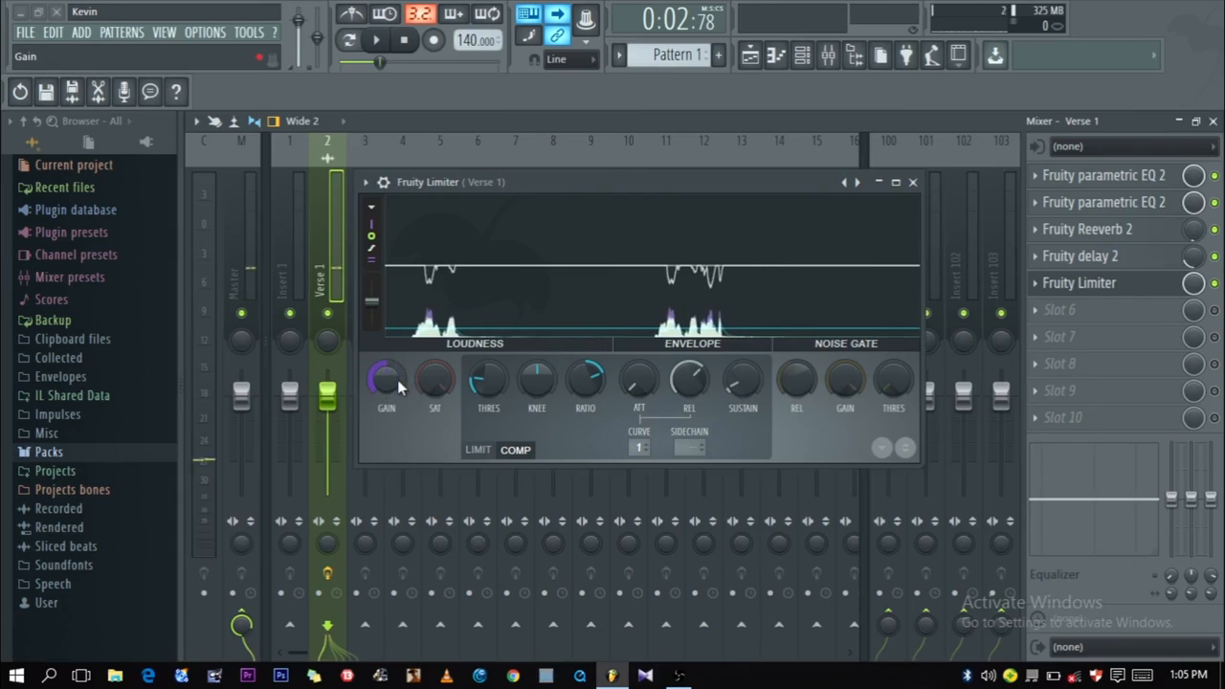
key("space")
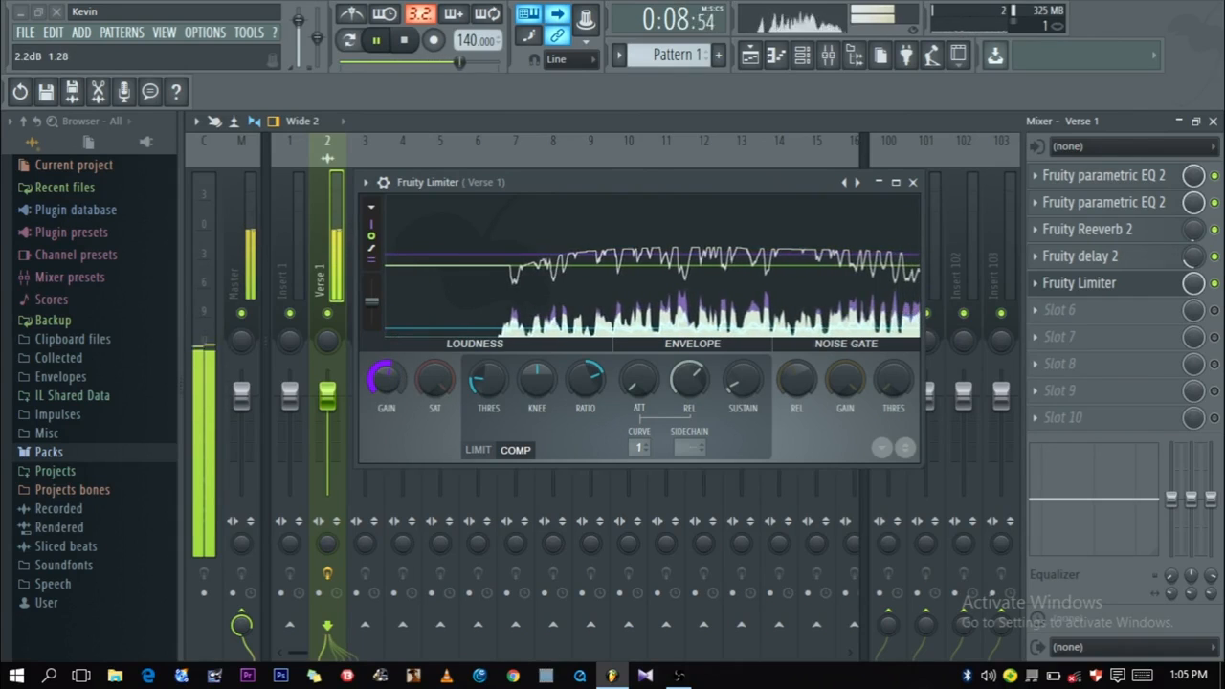
key("space")
left_click(912, 182)
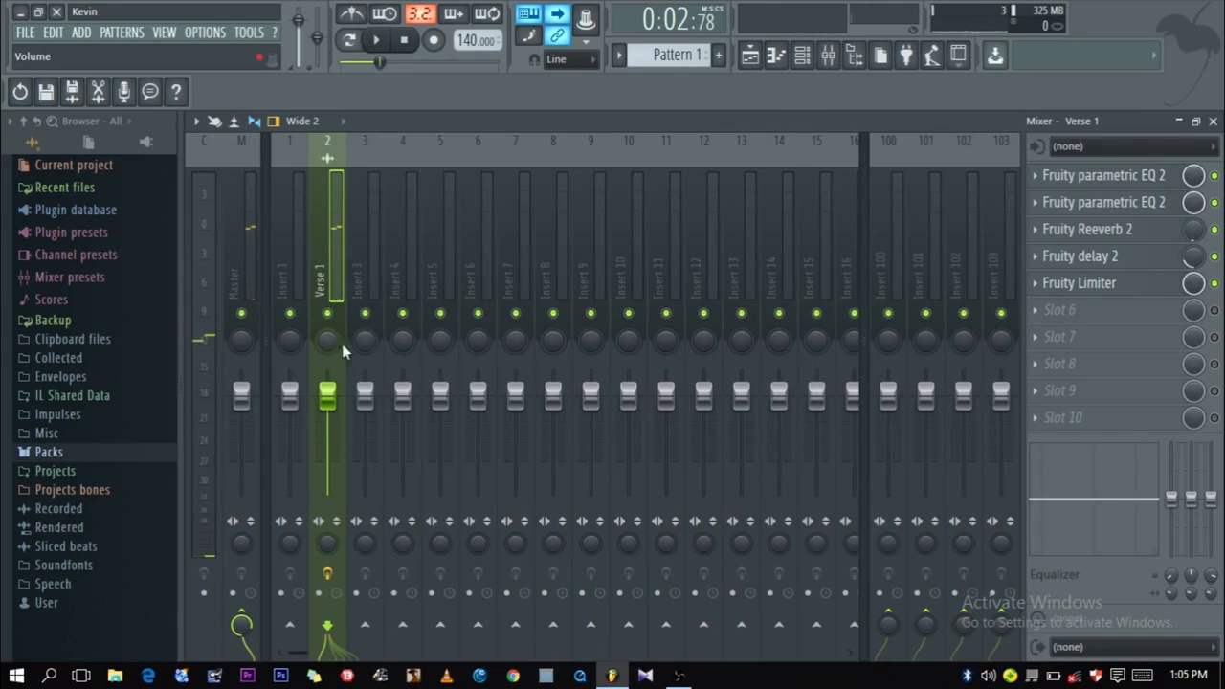
Step: Lower the Verse 1 fader and set the Insert 1 fader to about -1.1 dB
left_click_drag(328, 394, 328, 455)
left_click_drag(289, 392, 289, 416)
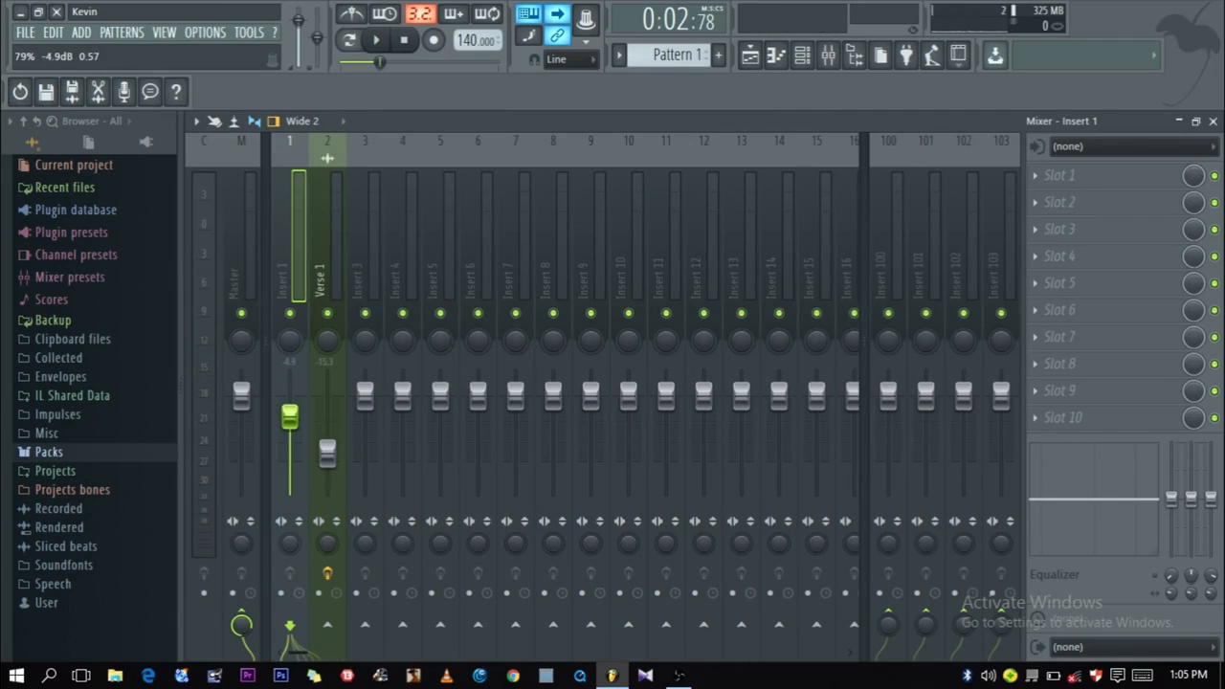
left_click_drag(335, 458, 335, 439)
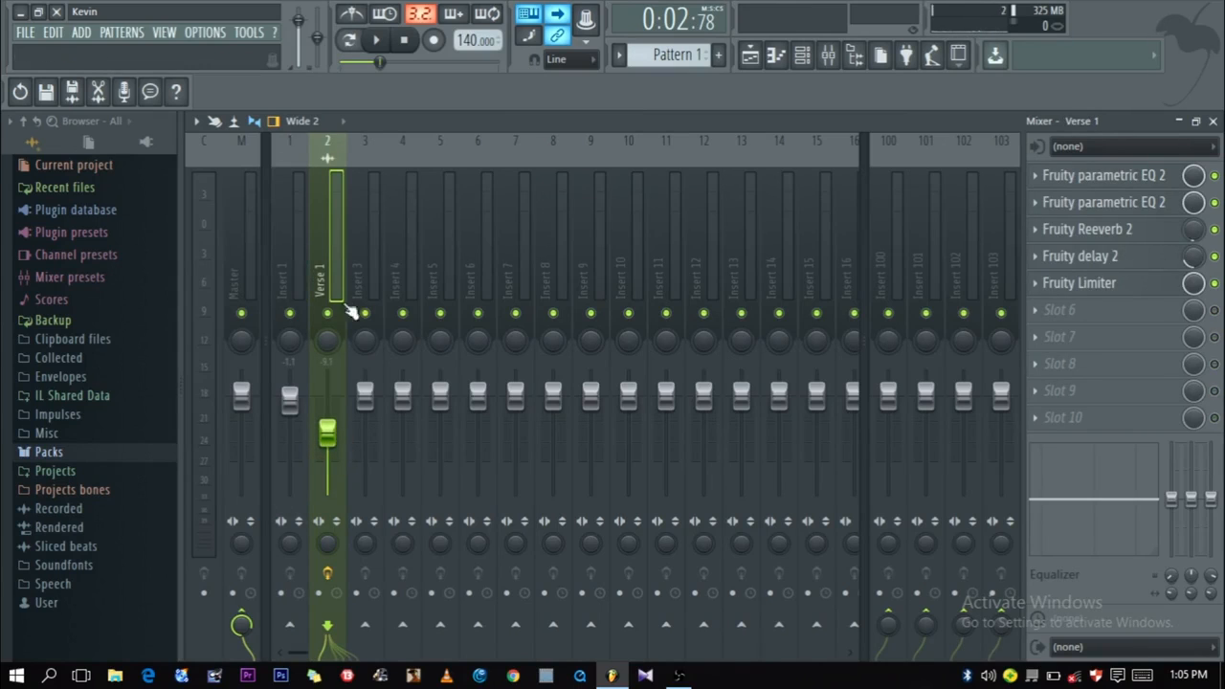
Step: Compare the Verse 1 effect chain with the neighbouring insert tracks and examine Verse 1's Fruity Limiter settings
left_click(381, 272)
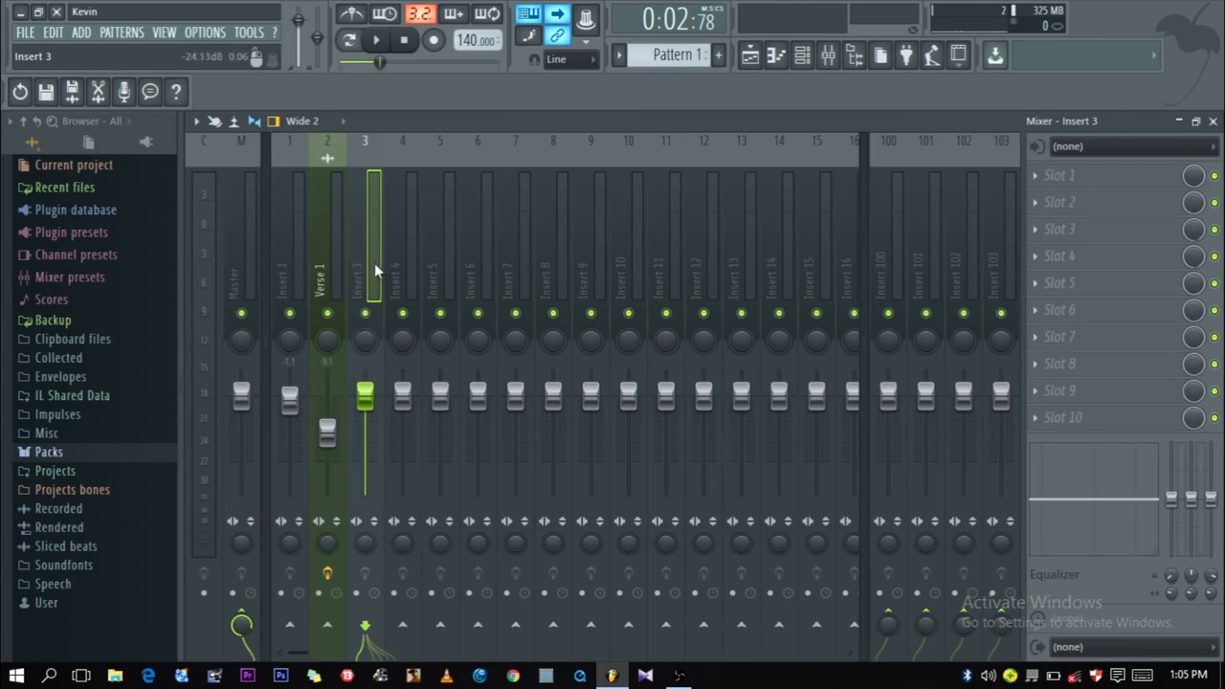
left_click(330, 266)
left_click(378, 272)
left_click(330, 267)
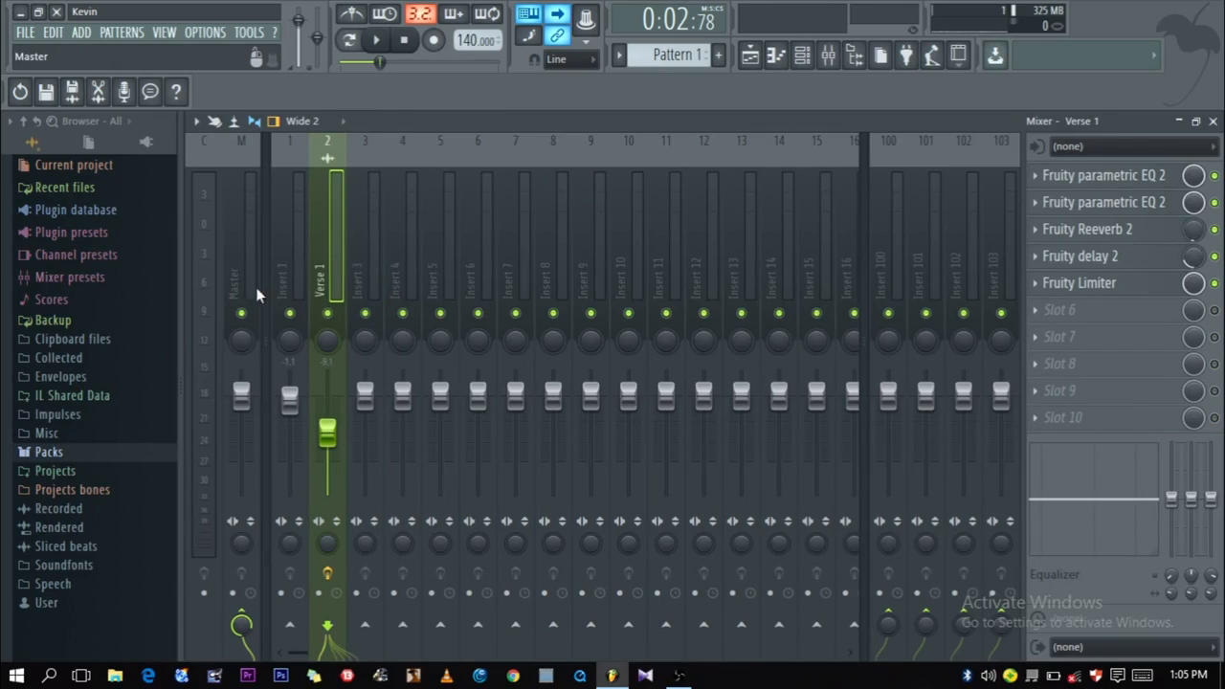
left_click(369, 280)
left_click(321, 274)
left_click(298, 265)
left_click(323, 269)
left_click(1063, 283)
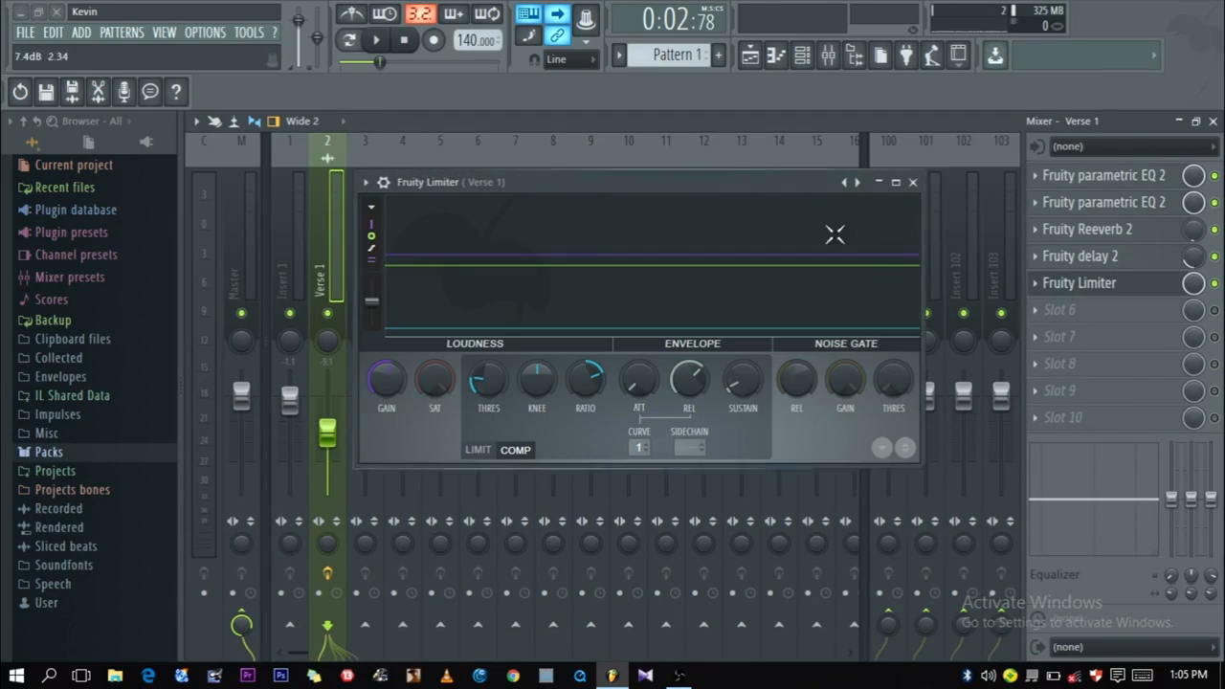
left_click(912, 182)
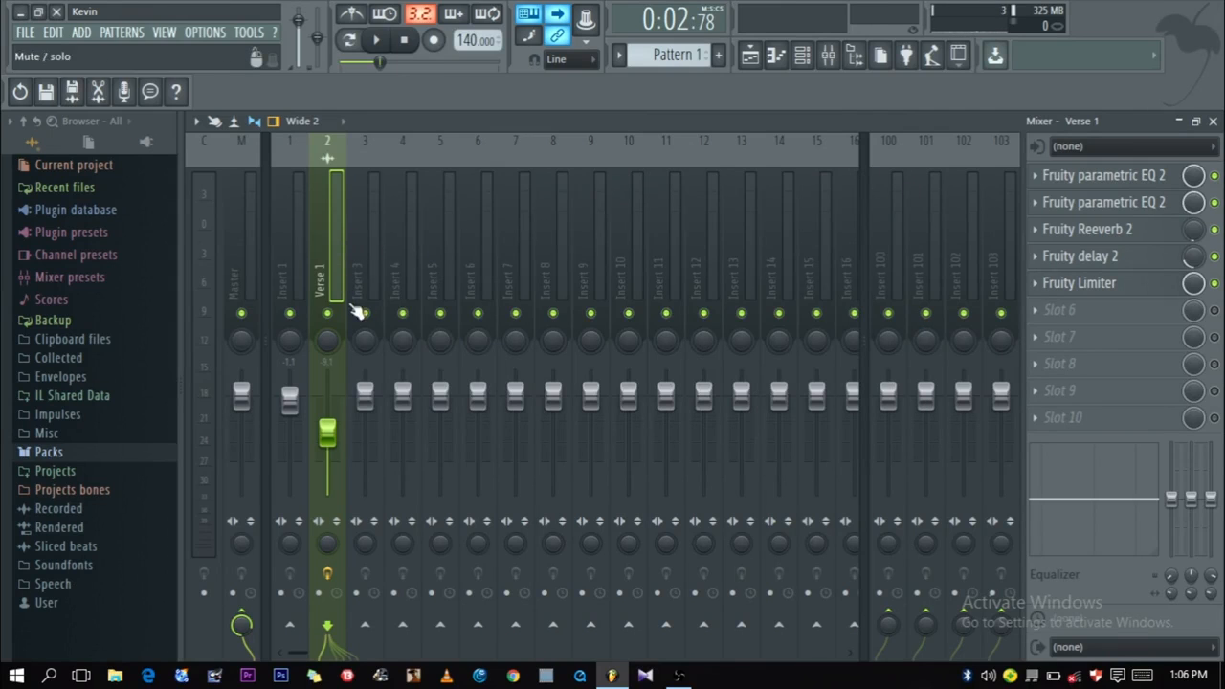
Step: Reset the Verse 1 fader and lower it to about -6.3 dB, replaying the vocal to judge its level
key("space")
key("space")
right_click(328, 431)
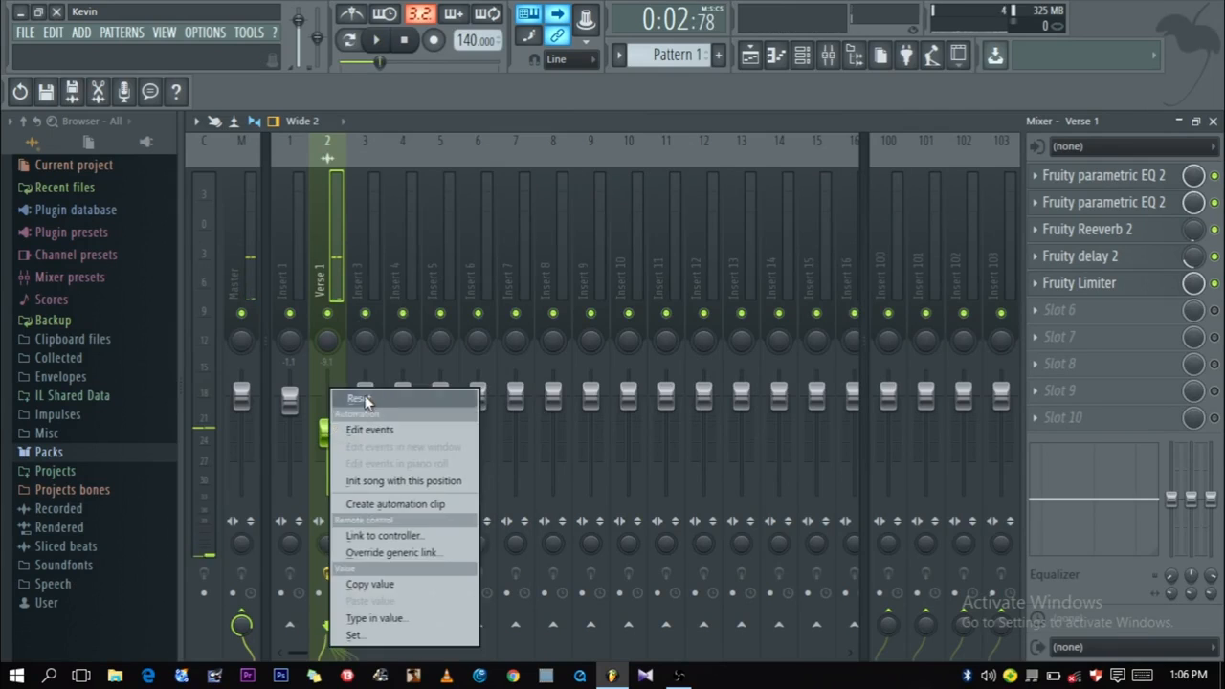
left_click(362, 398)
key("space")
key("space")
left_click_drag(329, 391, 332, 411)
key("space")
key("space")
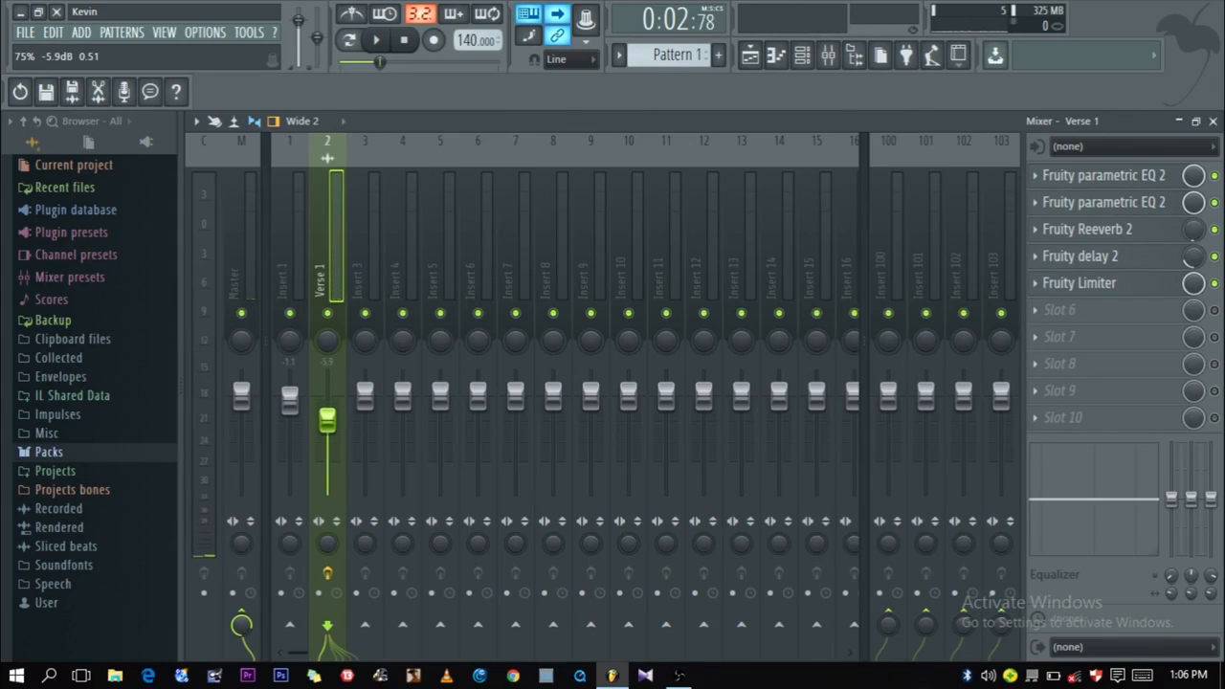
left_click_drag(328, 420, 328, 421)
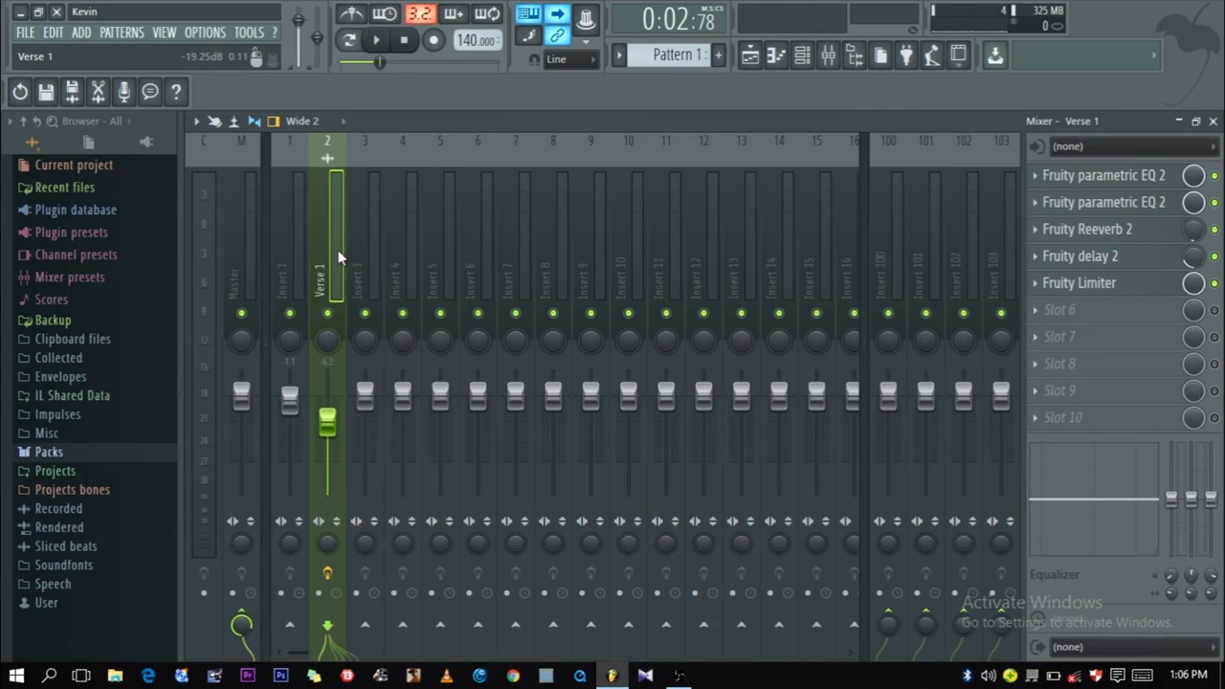
Step: Bypass and re-enable all Verse 1 effects, and open the second Fruity parametric EQ 2 to review its cuts
right_click(1213, 312)
left_click(1123, 319)
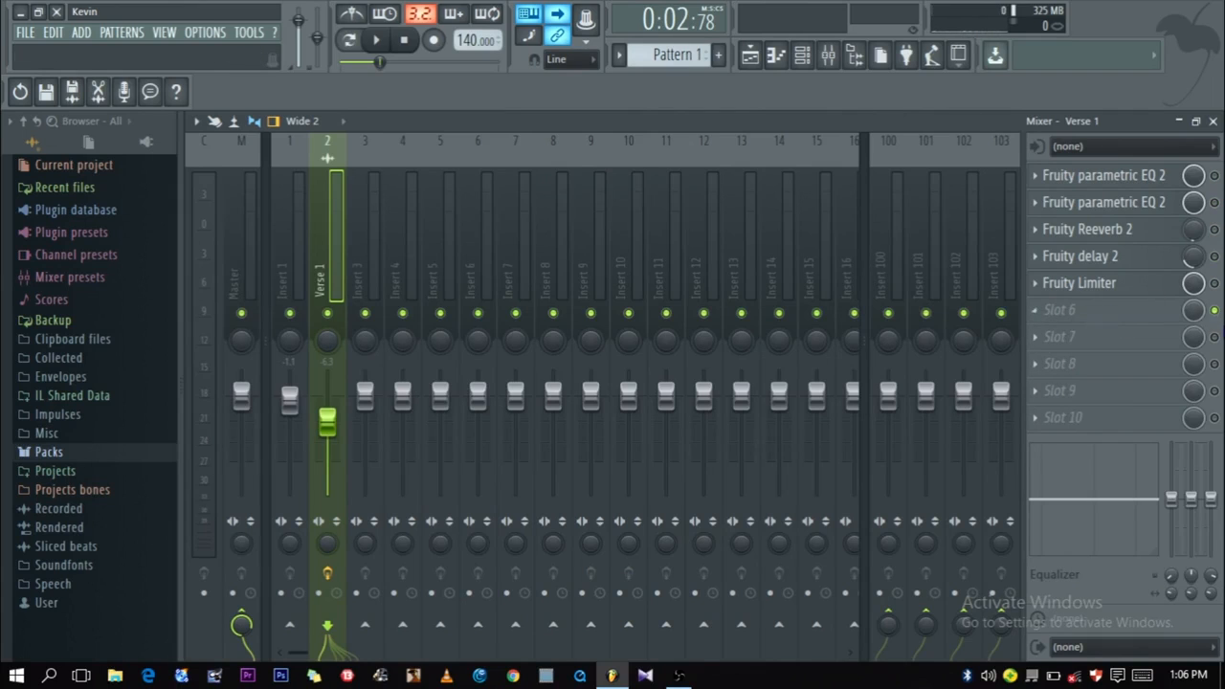
left_click_drag(1214, 304, 1214, 175)
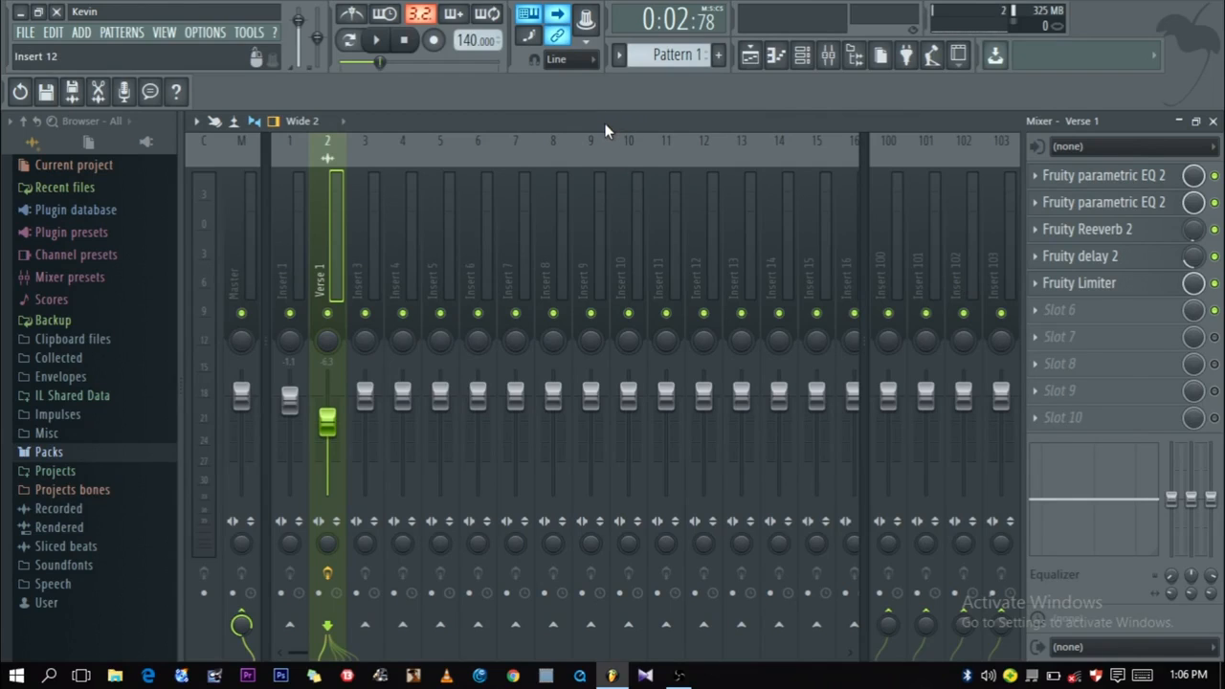
left_click(1125, 205)
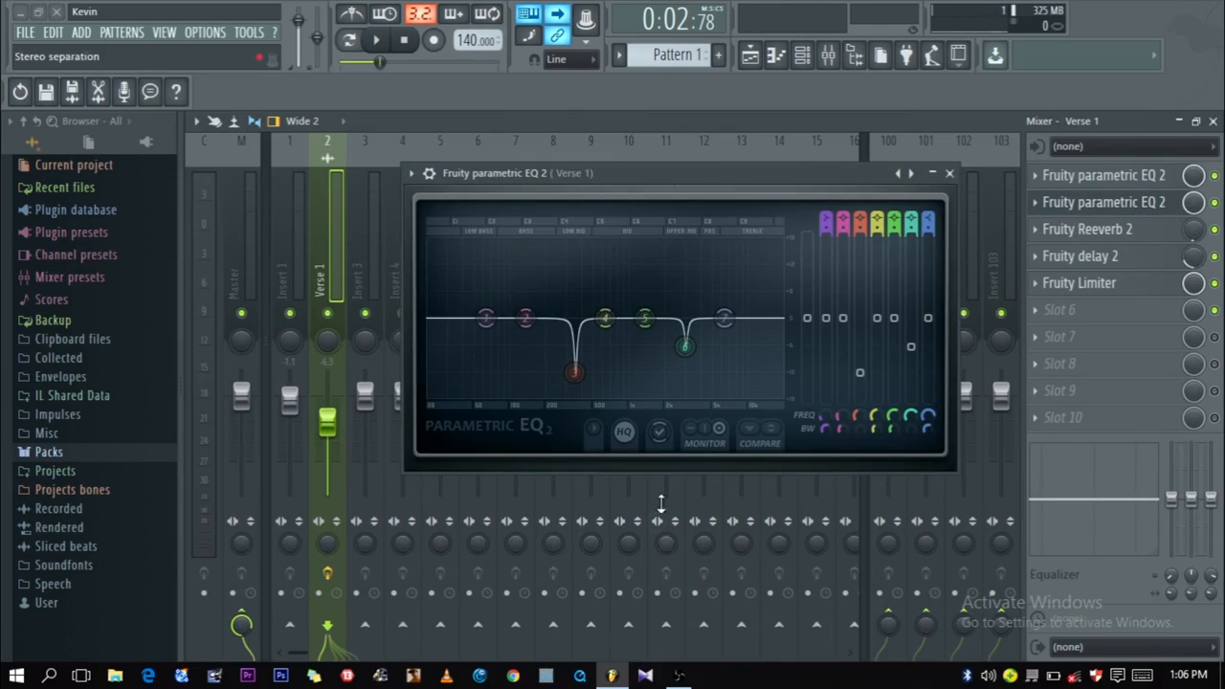
left_click(679, 676)
left_click(1113, 566)
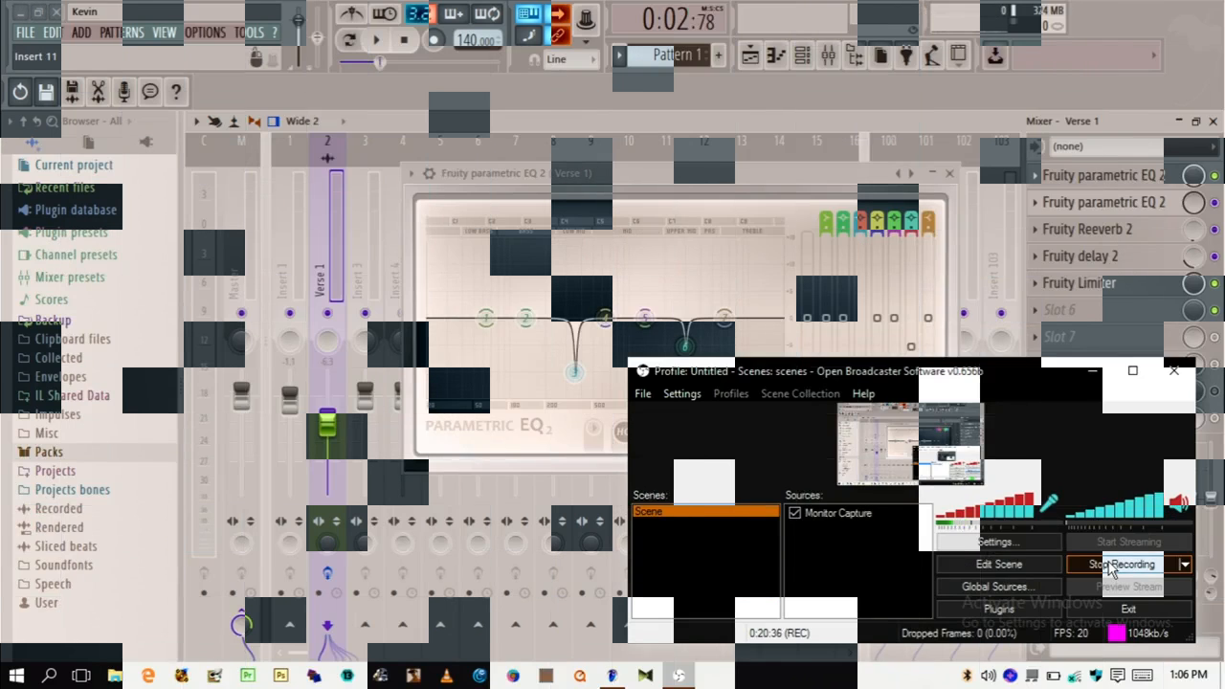